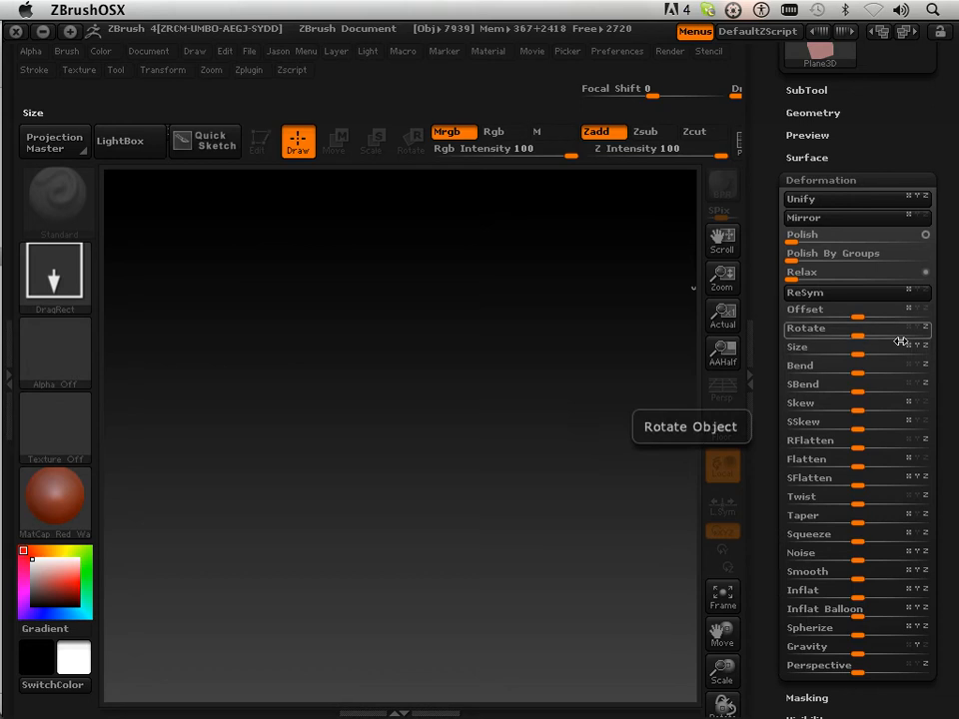
# - Resize the plane along the Y axis only with the Size deformation and convert it to a PolyMesh3D
pyautogui.click(910, 349)
pyautogui.click(926, 349)
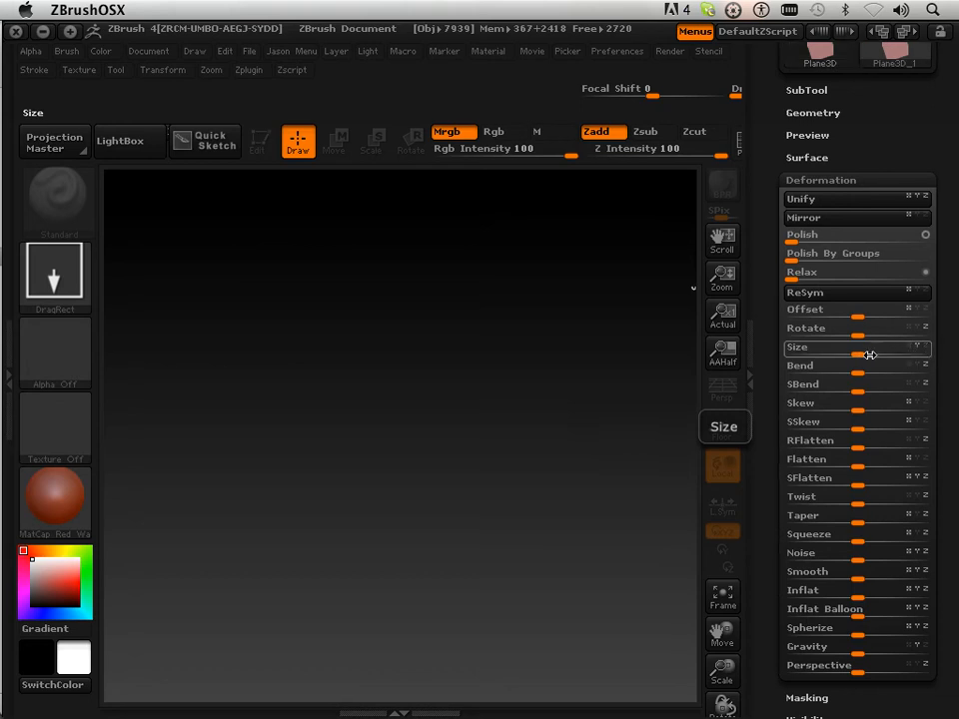
pyautogui.moveTo(867, 353)
pyautogui.mouseDown()
pyautogui.moveTo(875, 356)
pyautogui.moveTo(867, 353)
pyautogui.mouseUp()
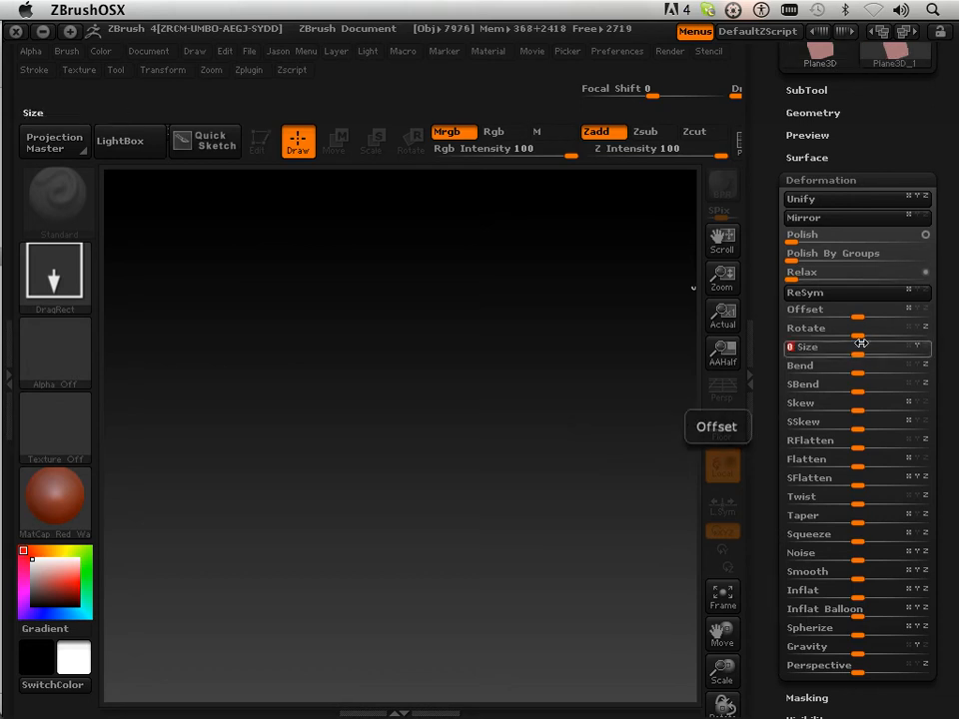
pyautogui.moveTo(765, 173); pyautogui.dragTo(775, 349)
pyautogui.click(851, 145)
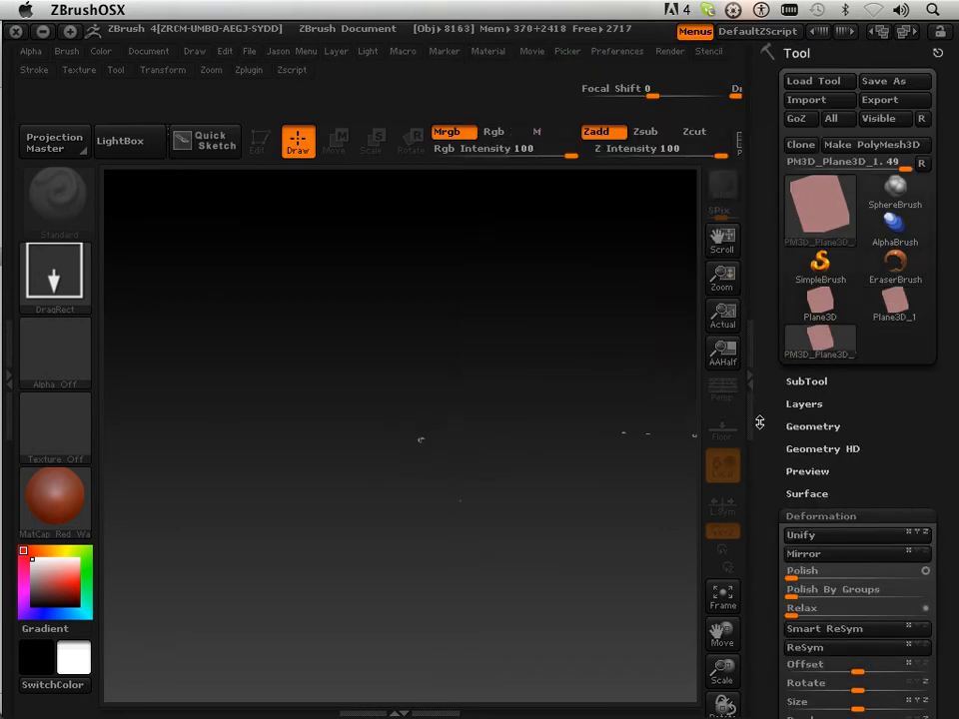
# - Choose the ZSphere tool, draw one ZSphere on the canvas and enter Edit mode
pyautogui.click(799, 229)
pyautogui.click(584, 326)
pyautogui.scroll(-15, 765, 380)
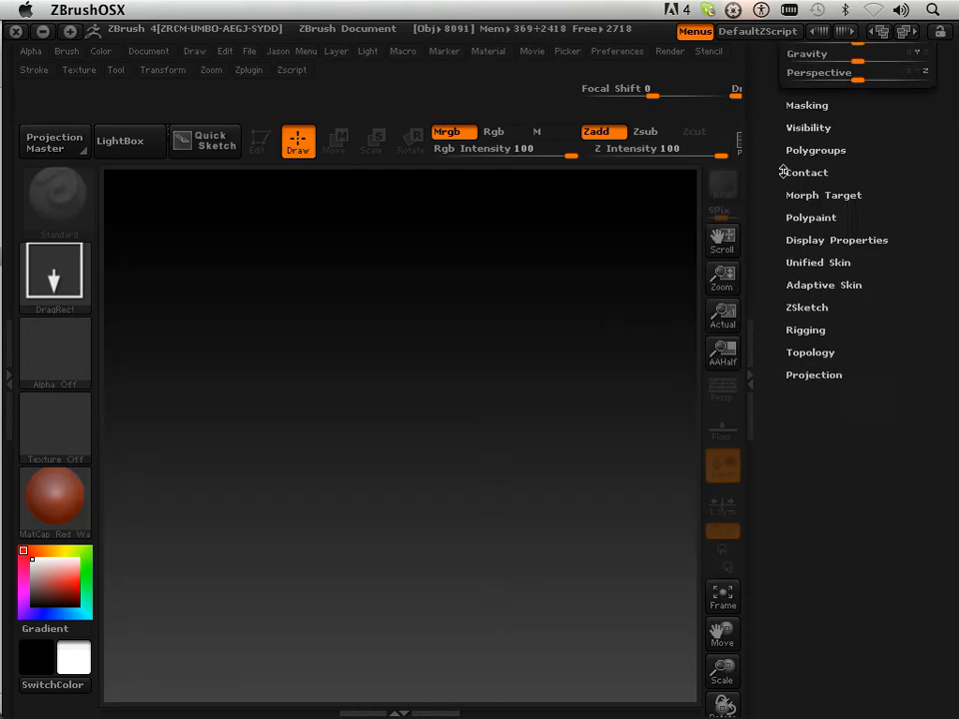
pyautogui.scroll(2, 777, 258)
pyautogui.click(803, 113)
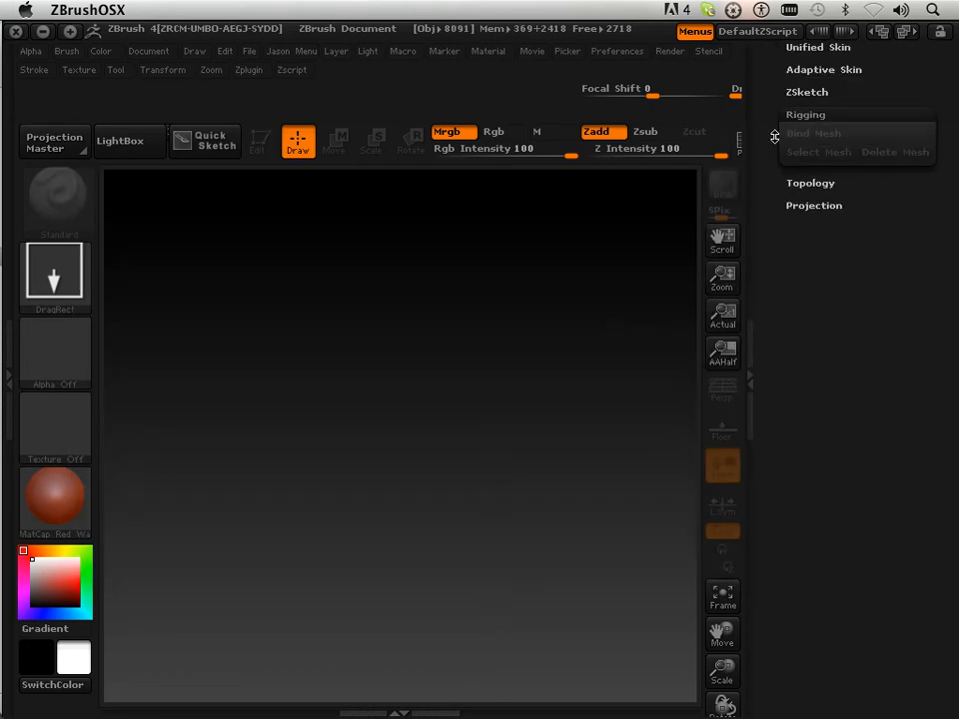
pyautogui.scroll(5, 785, 170)
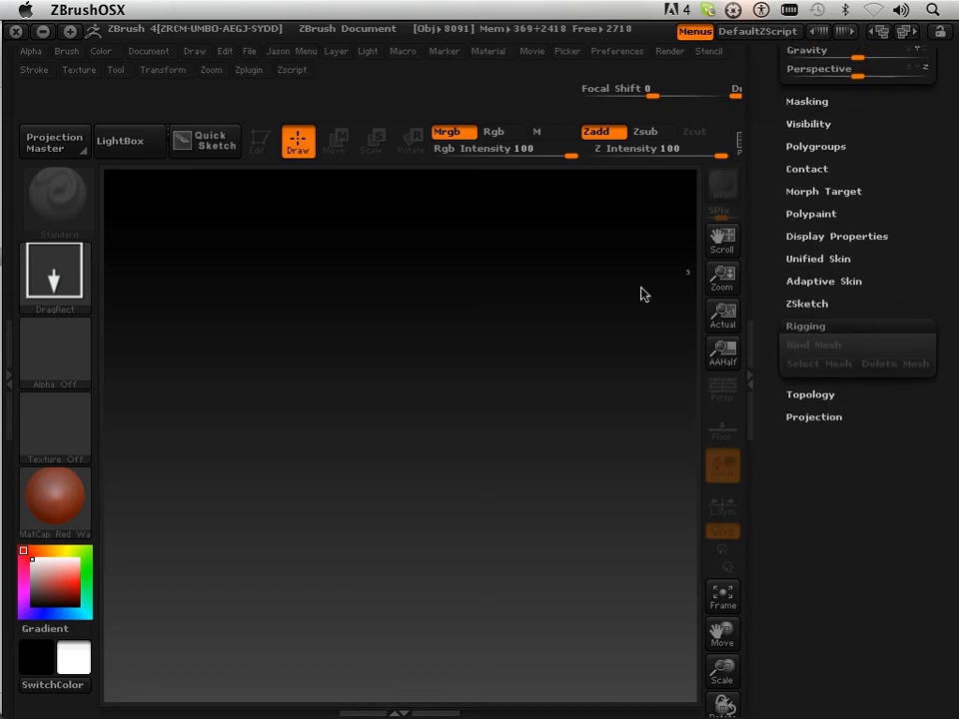
pyautogui.moveTo(385, 393)
pyautogui.mouseDown()
pyautogui.moveTo(439, 537)
pyautogui.moveTo(469, 313)
pyautogui.mouseUp()
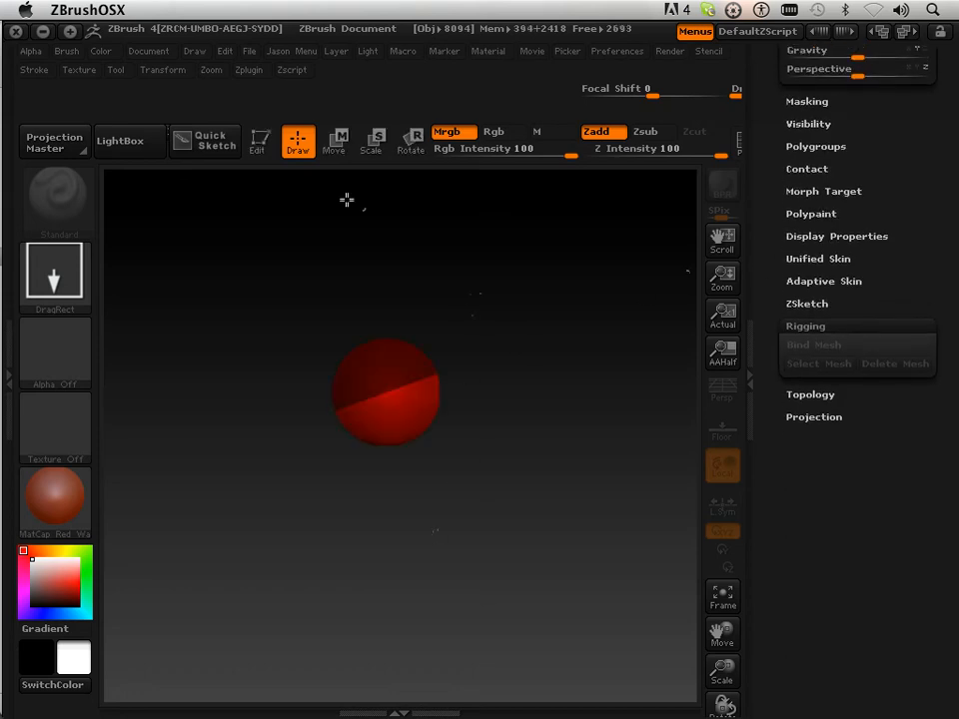
pyautogui.click(259, 143)
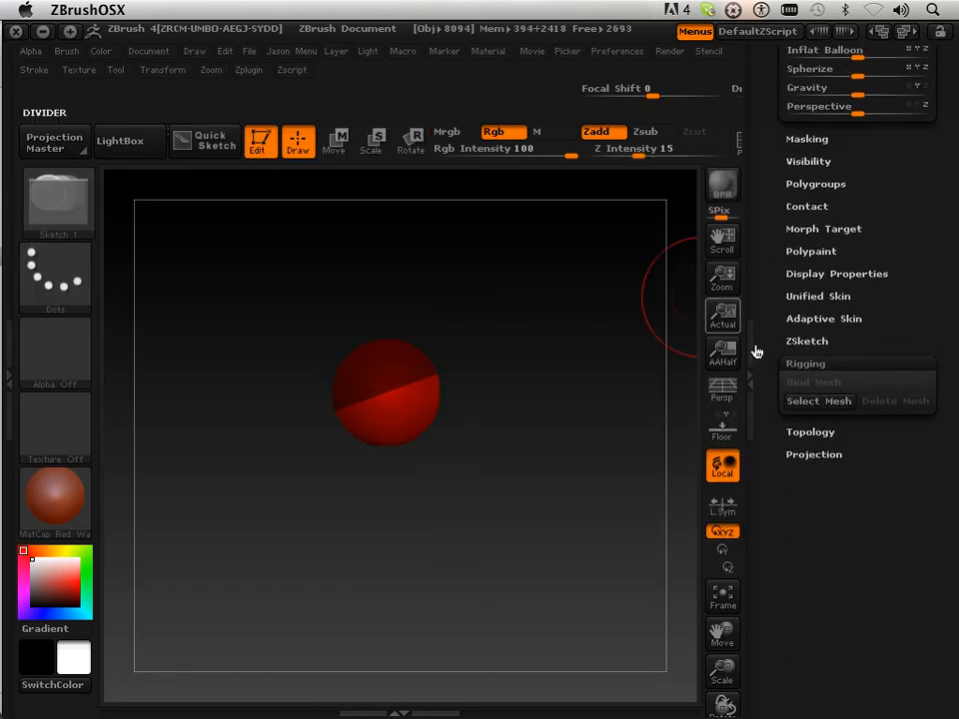
# - Assign the plane polymesh as the ZSphere's rigging mesh and enable Edit Topology
pyautogui.click(816, 403)
pyautogui.click(648, 340)
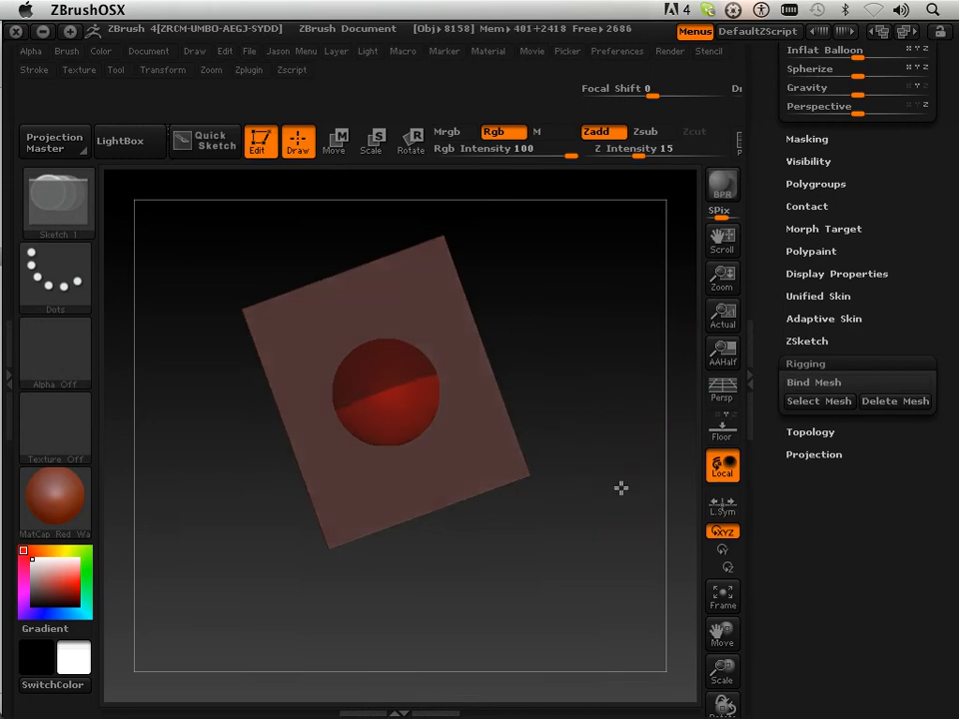
pyautogui.click(799, 431)
pyautogui.click(798, 450)
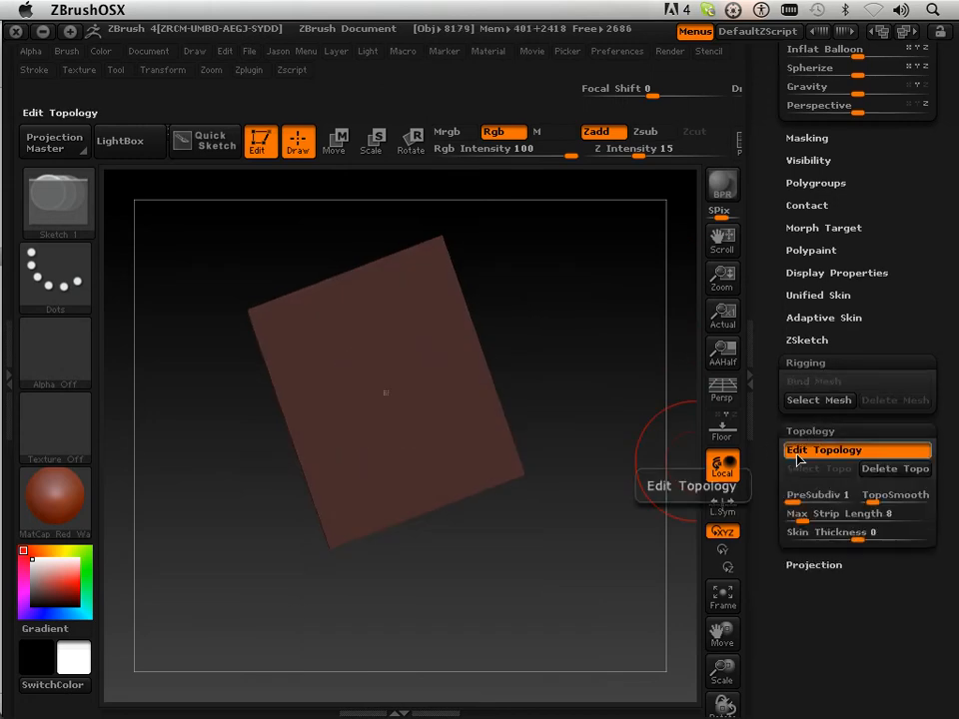
# - Try to place a topology point near the plane's lower edge from a straightened, enlarged view
pyautogui.moveTo(629, 553)
pyautogui.mouseDown()
pyautogui.moveTo(605, 557)
pyautogui.moveTo(629, 554)
pyautogui.mouseUp()
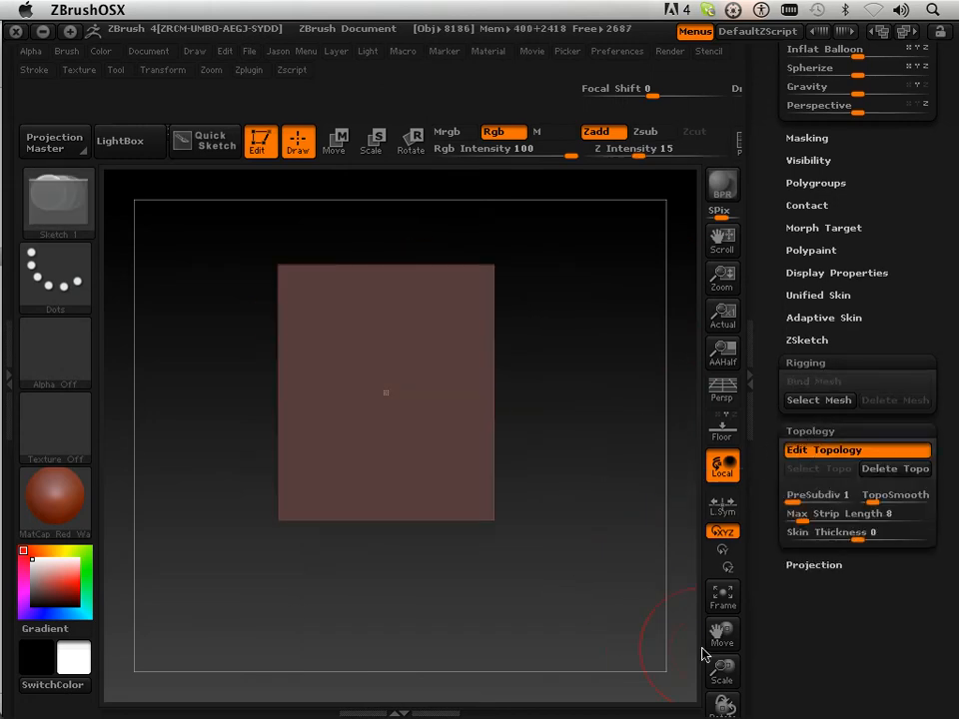
pyautogui.moveTo(723, 667); pyautogui.dragTo(724, 681)
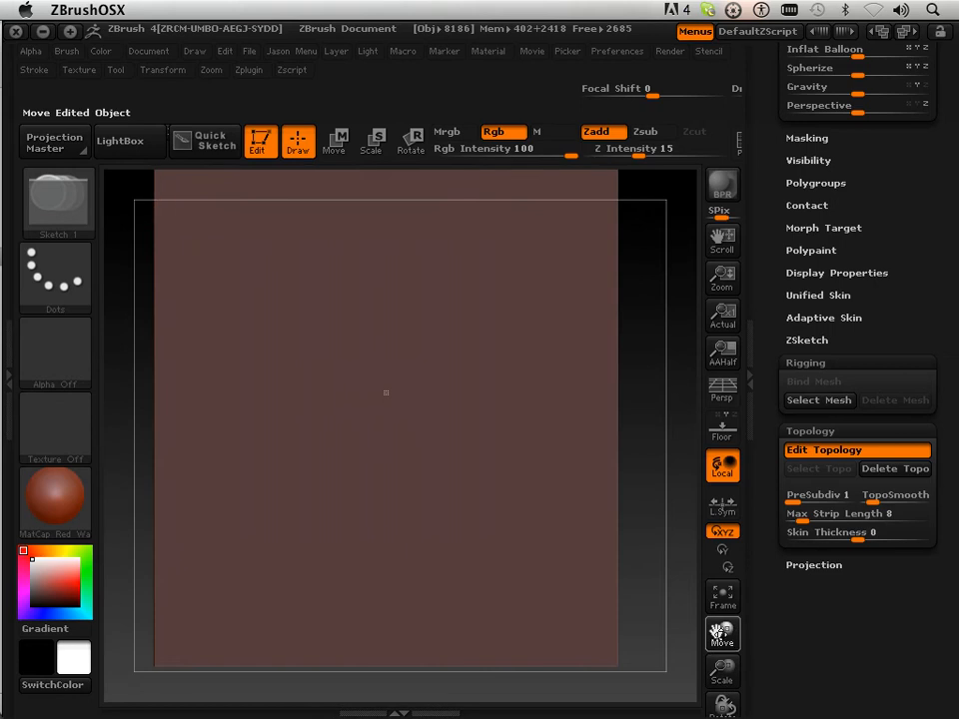
pyautogui.moveTo(718, 632); pyautogui.dragTo(726, 636)
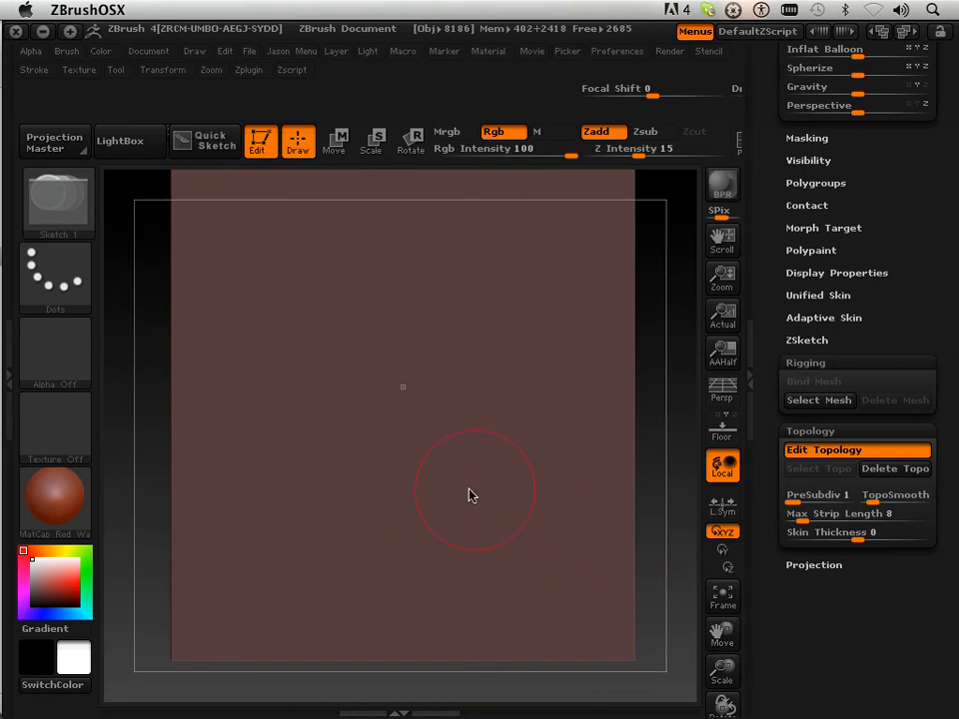
pyautogui.moveTo(662, 537)
pyautogui.mouseDown()
pyautogui.moveTo(642, 545)
pyautogui.moveTo(645, 535)
pyautogui.mouseUp()
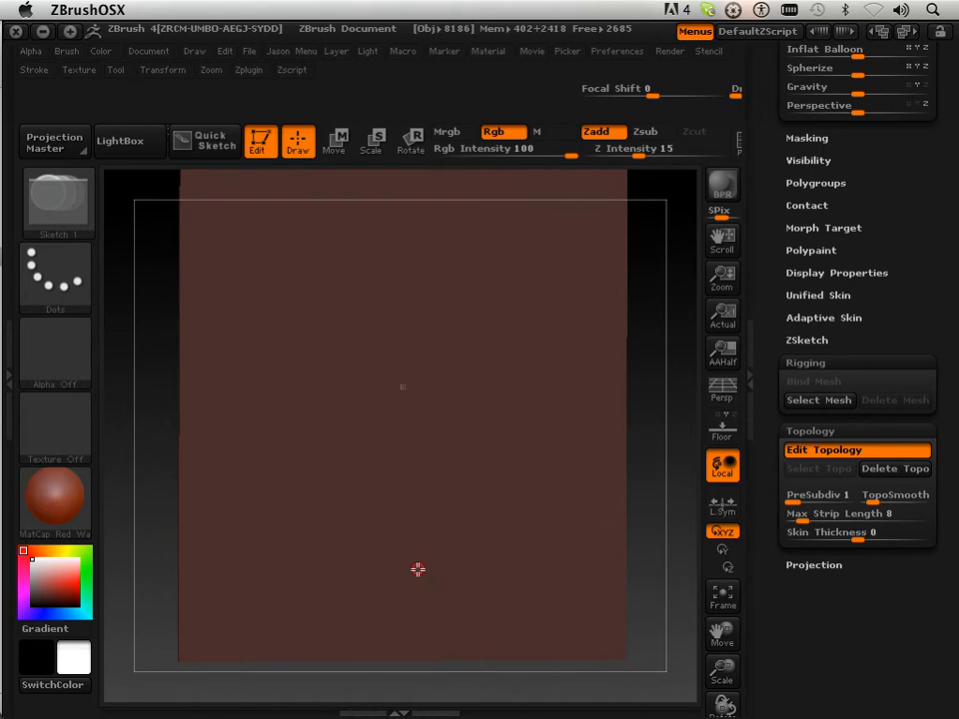
pyautogui.press('shift')
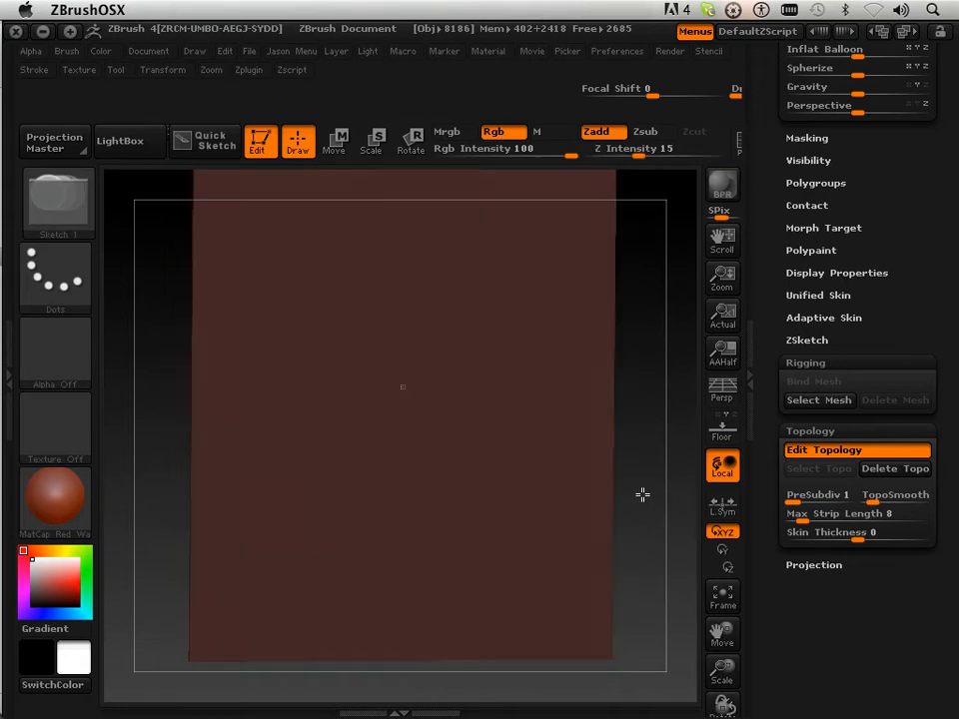
pyautogui.press('shift')
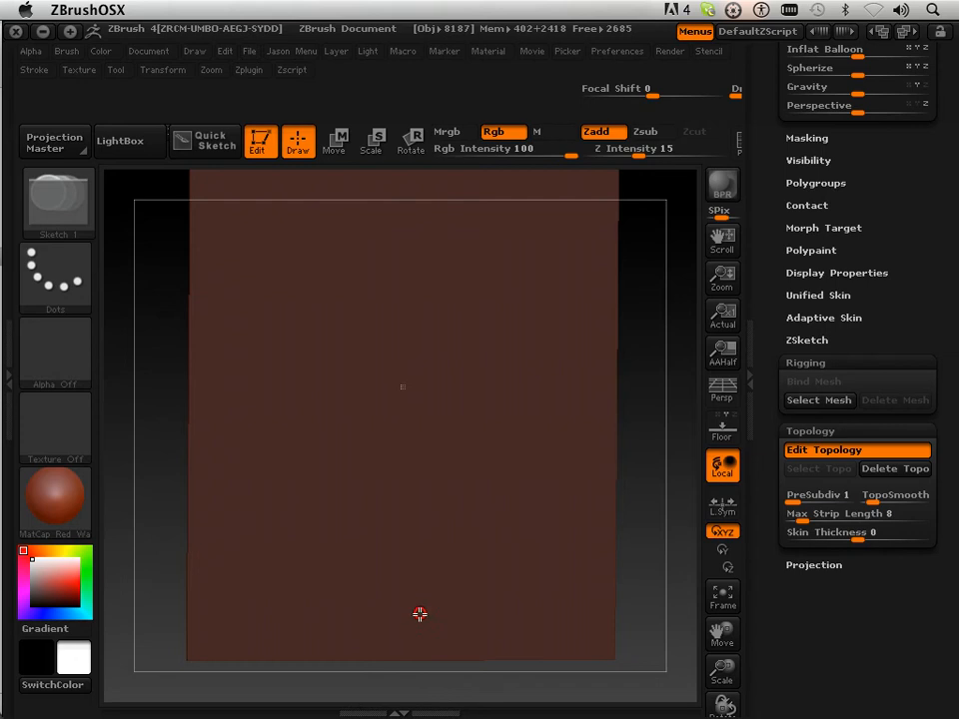
pyautogui.click(420, 615)
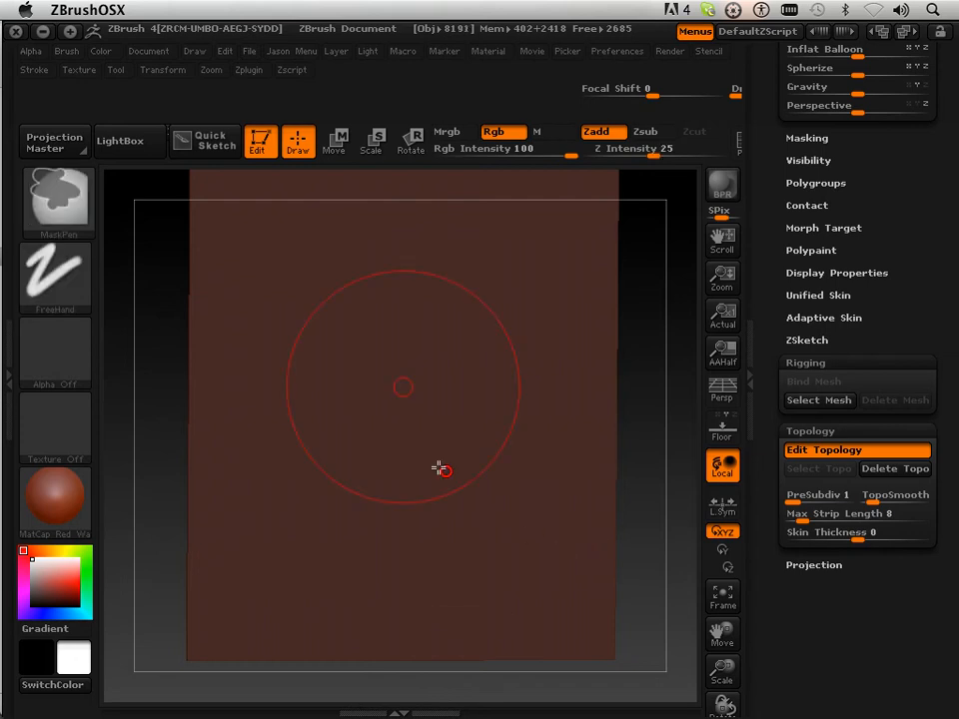
# - Activate symmetry and replace the topology point at the plane's centre with one on the centre line near the lower edge
pyautogui.click(162, 70)
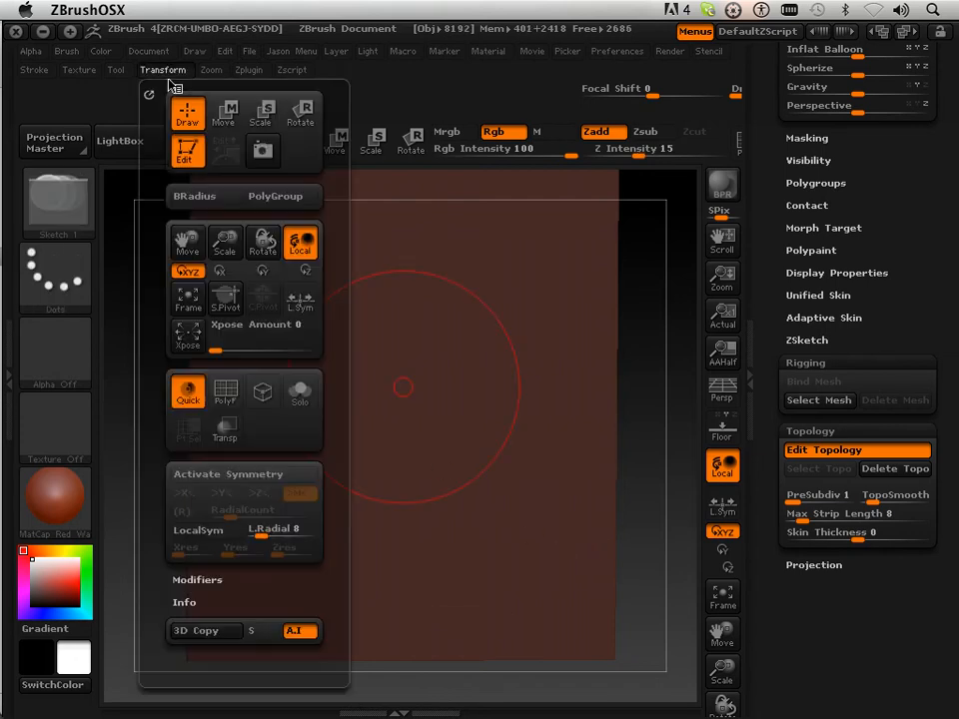
pyautogui.click(227, 473)
pyautogui.press('shift')
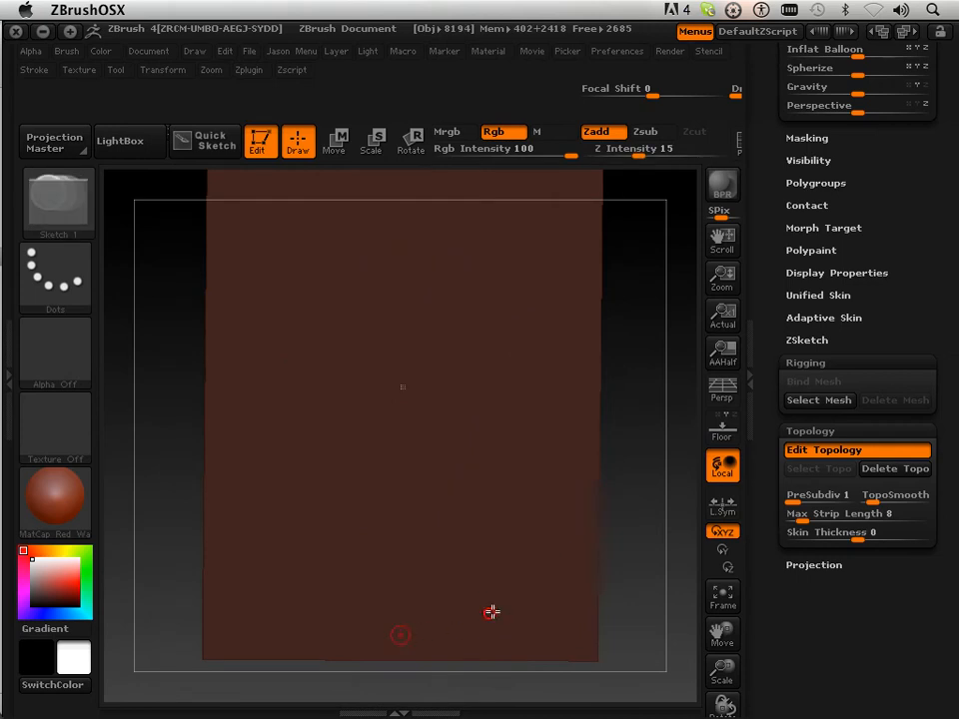
pyautogui.keyDown('shift'); pyautogui.moveTo(606, 559); pyautogui.dragTo(635, 560); pyautogui.keyUp('shift')
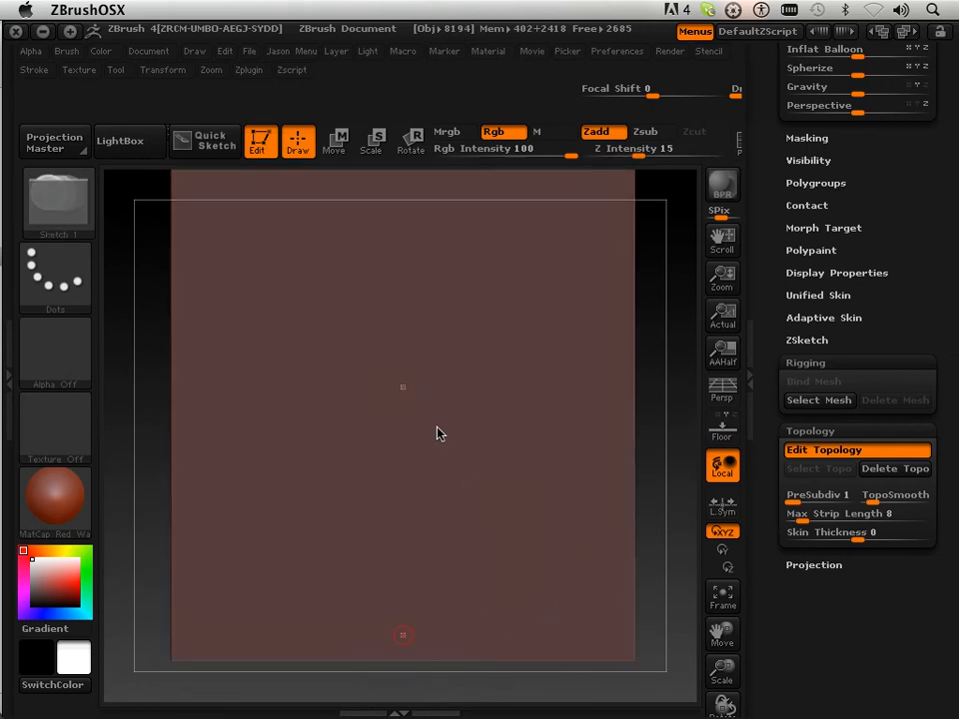
pyautogui.keyDown('alt'); pyautogui.click(407, 395); pyautogui.keyUp('alt')
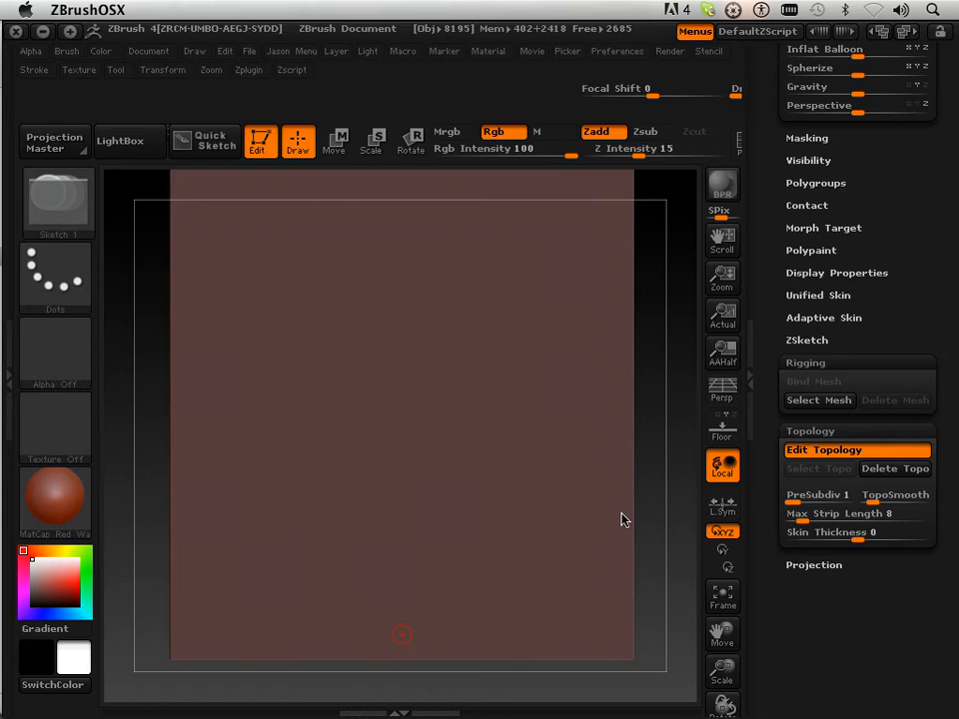
# - Place a mirrored topology point slightly beside the centre line, close to the plane's lower edge
pyautogui.moveTo(653, 558); pyautogui.dragTo(637, 561)
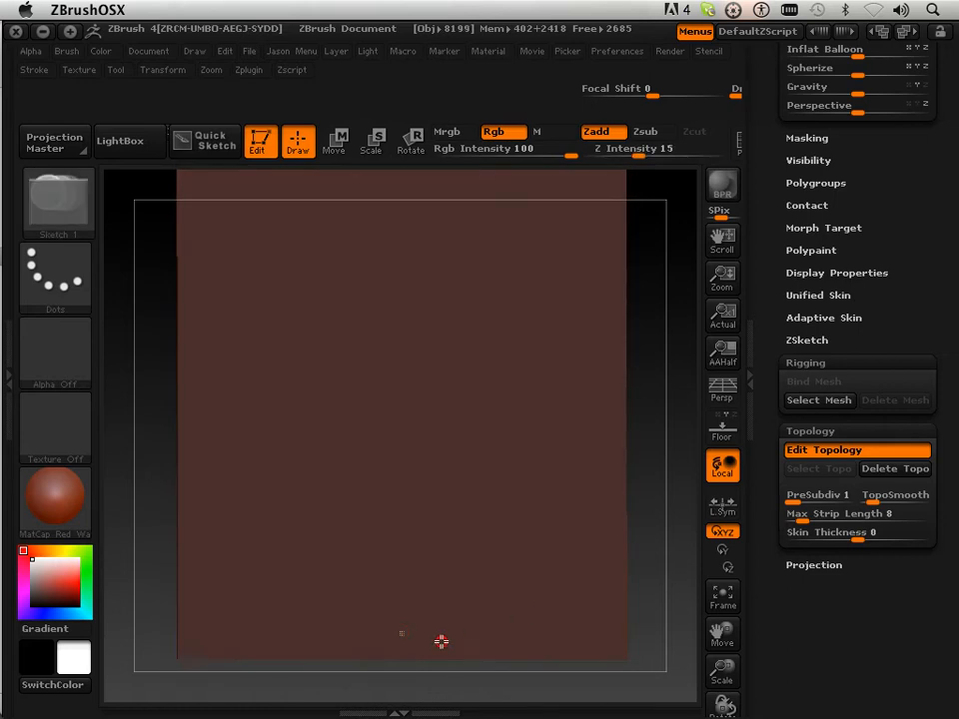
pyautogui.click(435, 634)
pyautogui.moveTo(666, 568); pyautogui.dragTo(695, 562)
# - Delete the extra topology point on the centre line, well above the plane's lower edge
pyautogui.moveTo(721, 668); pyautogui.dragTo(729, 681)
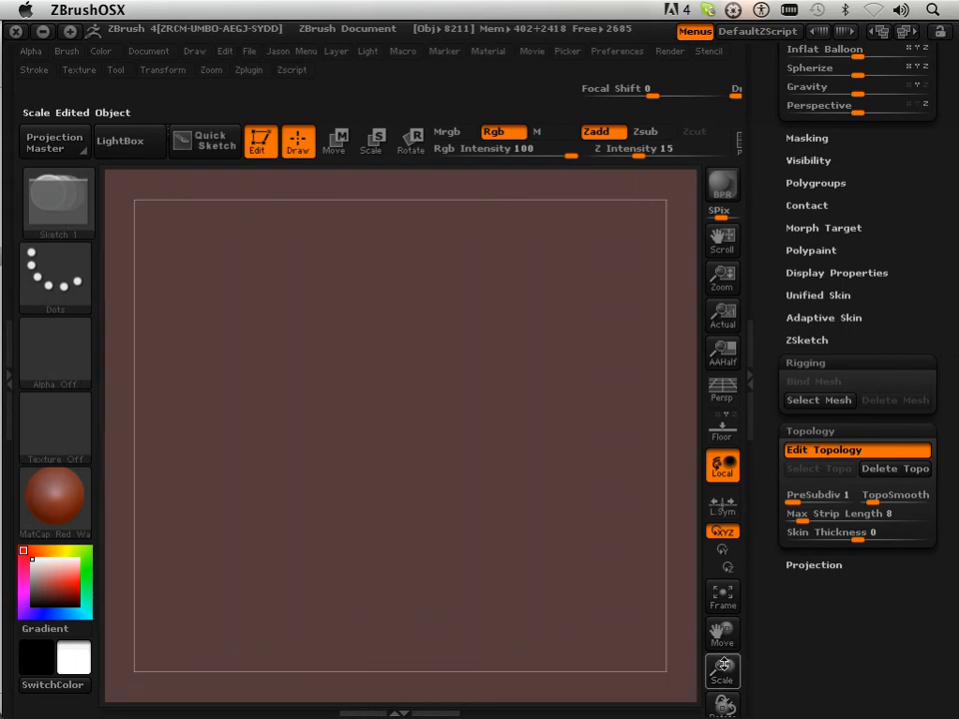
pyautogui.moveTo(718, 628); pyautogui.dragTo(723, 525)
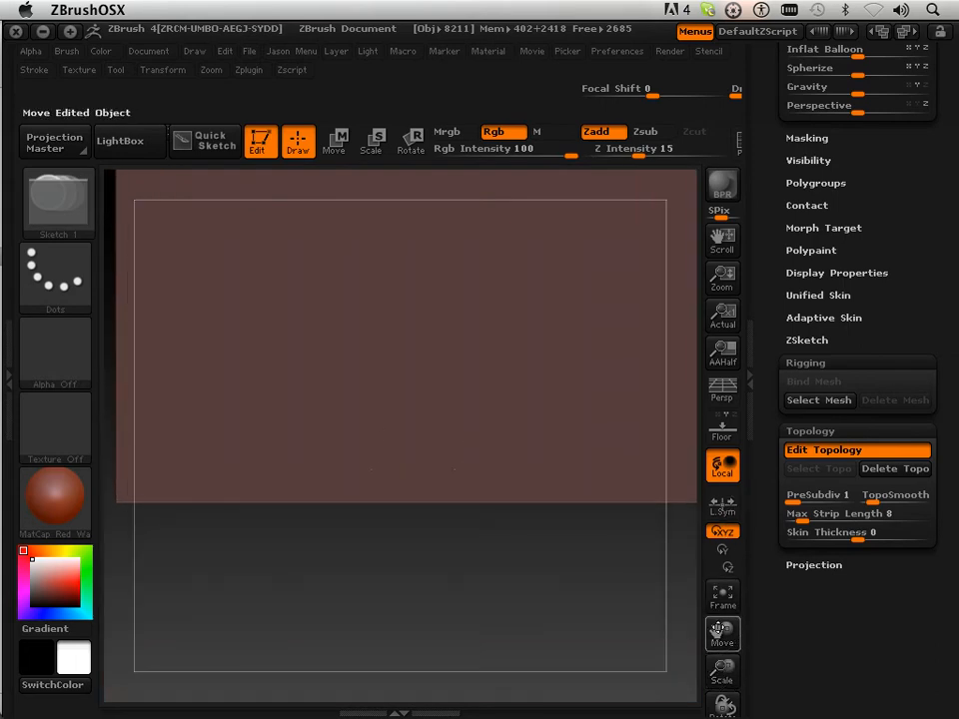
pyautogui.moveTo(719, 629); pyautogui.dragTo(723, 702)
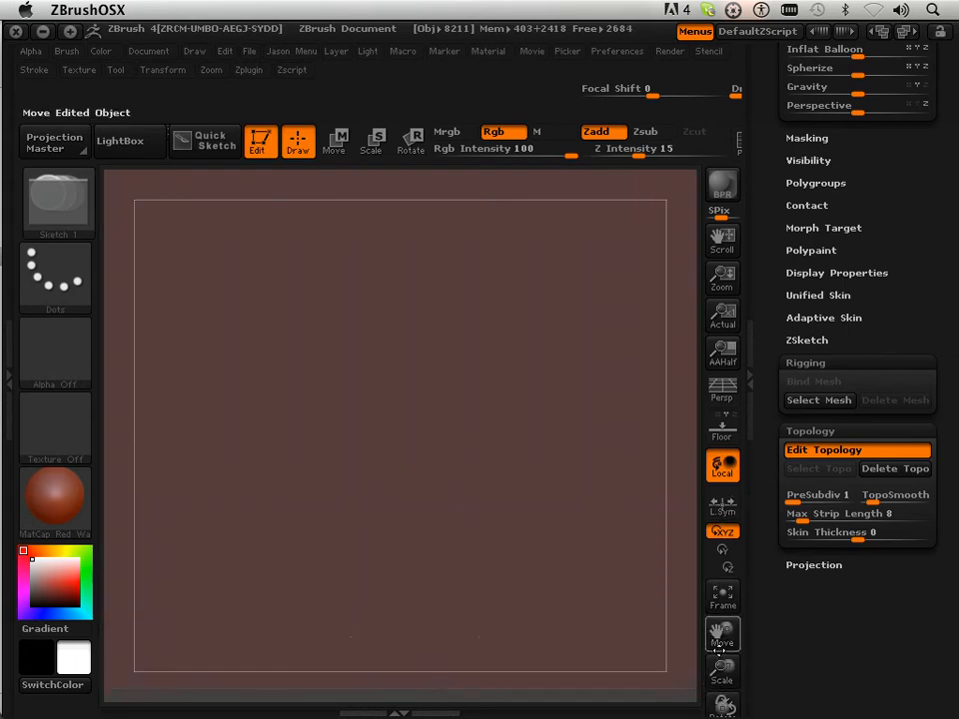
pyautogui.moveTo(721, 644)
pyautogui.mouseDown()
pyautogui.moveTo(728, 585)
pyautogui.moveTo(721, 672)
pyautogui.mouseUp()
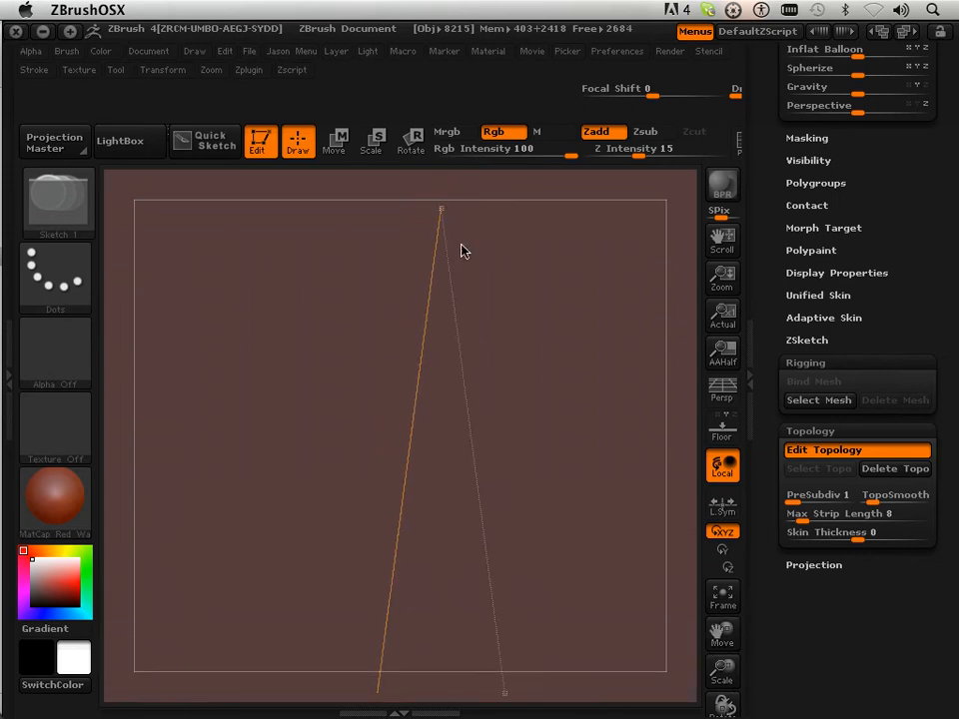
pyautogui.click(442, 209)
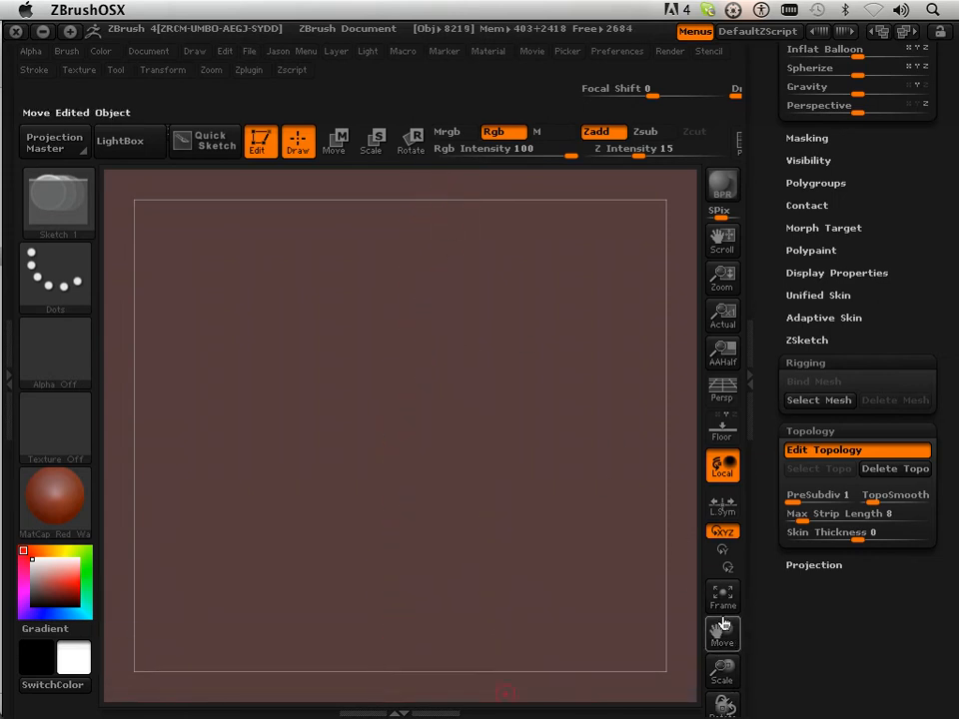
pyautogui.moveTo(721, 627); pyautogui.dragTo(714, 537)
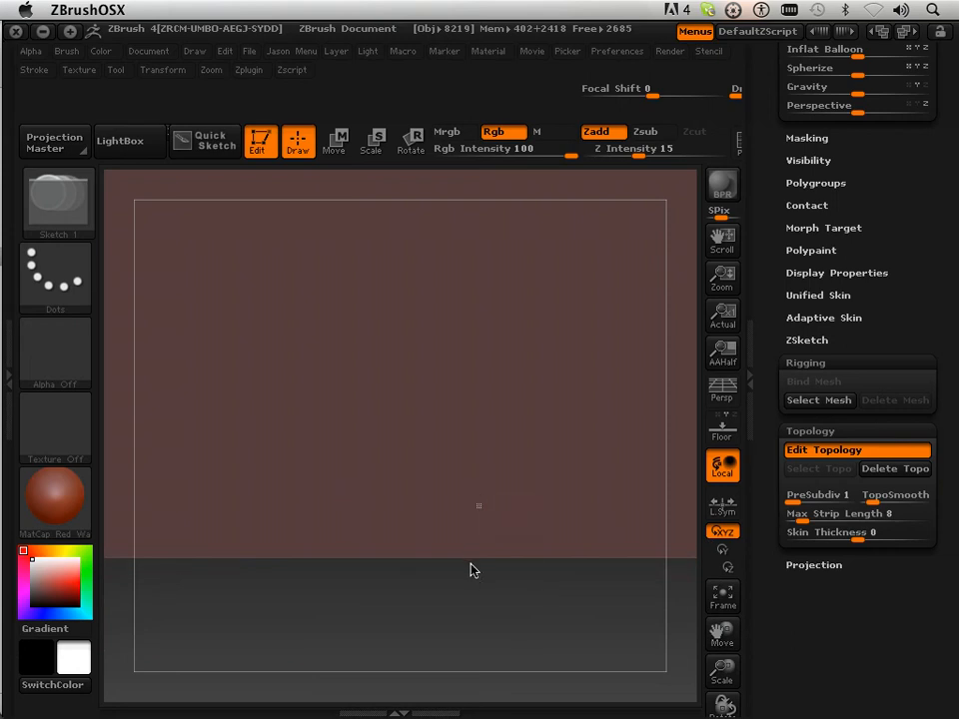
# - Try to connect the lower-edge point to mirrored topology points just above it, and delete the added points
pyautogui.press('shift')
pyautogui.press('shift')
pyautogui.press('shift')
pyautogui.keyDown('shift'); pyautogui.click(477, 507); pyautogui.keyUp('shift')
pyautogui.click(451, 481)
pyautogui.click(400, 492)
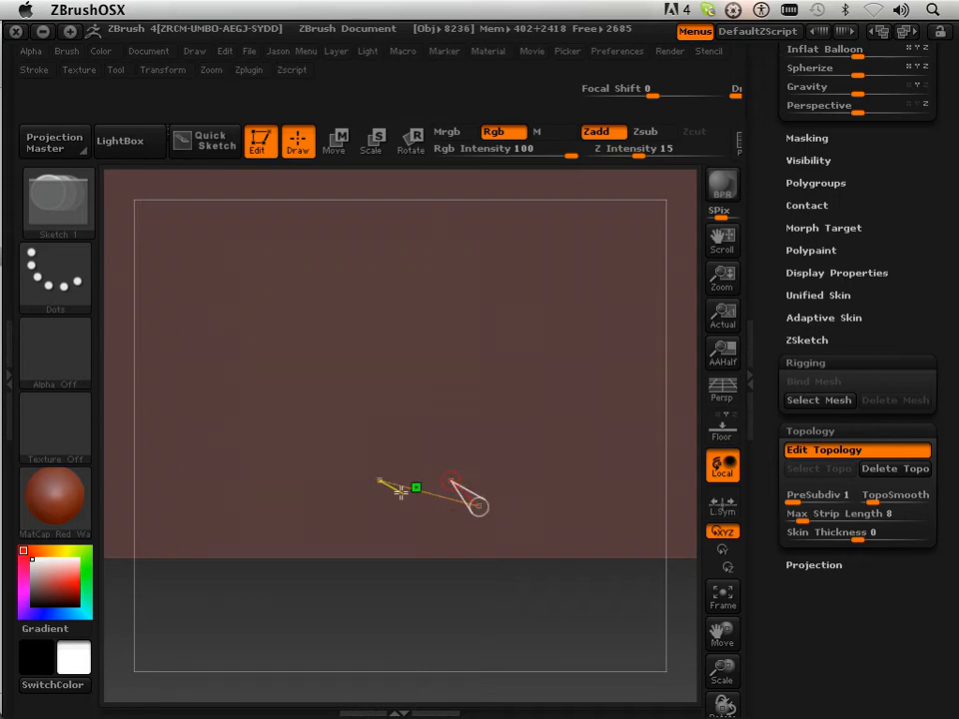
pyautogui.click(478, 507)
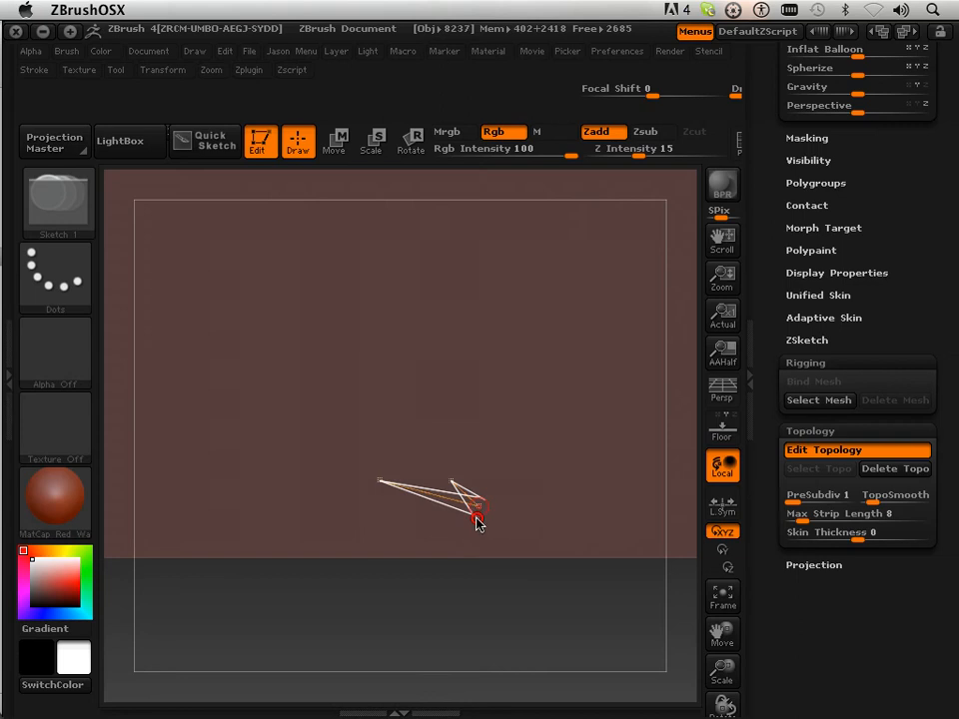
pyautogui.keyDown('alt'); pyautogui.click(451, 482); pyautogui.keyUp('alt')
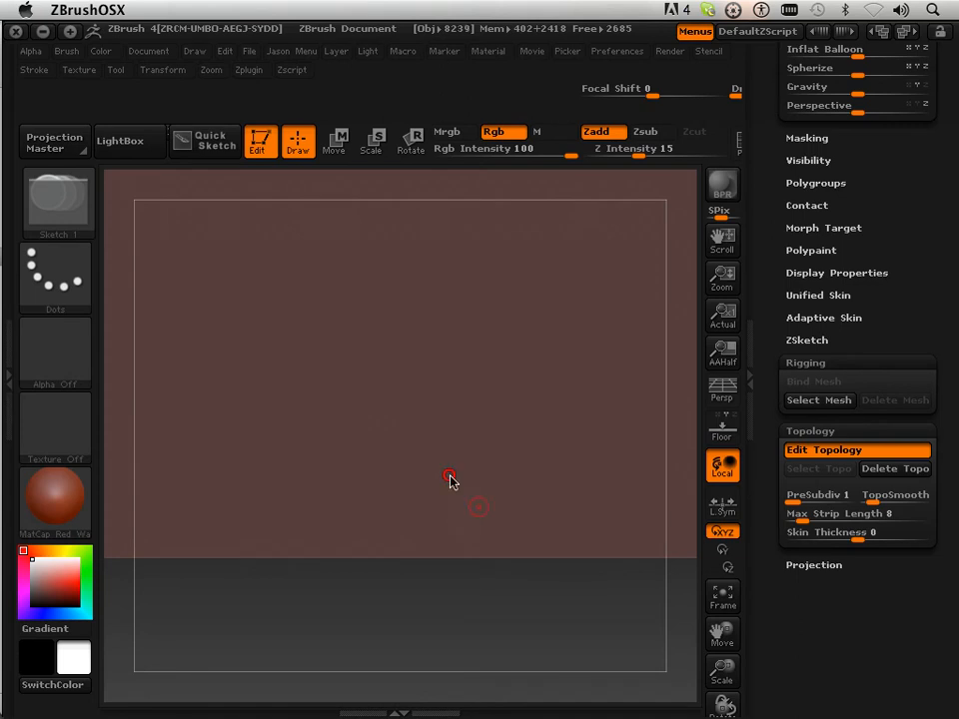
# - Try a mirrored edge chain from the lower-edge point through an upper point to the centre line, and delete it
pyautogui.click(440, 460)
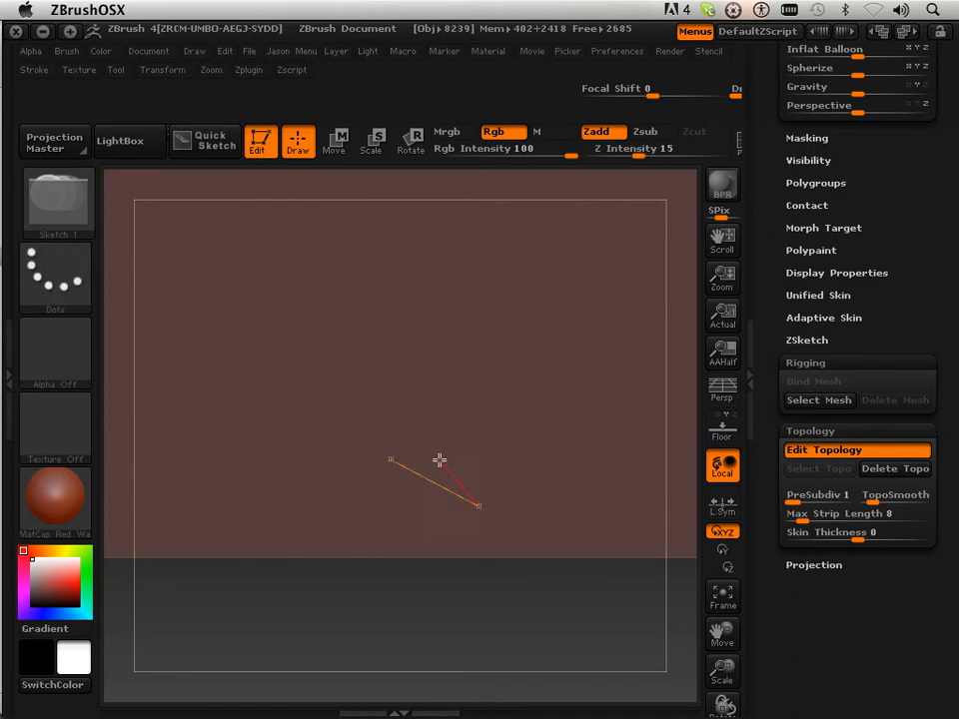
pyautogui.click(415, 507)
pyautogui.press('ctrl')
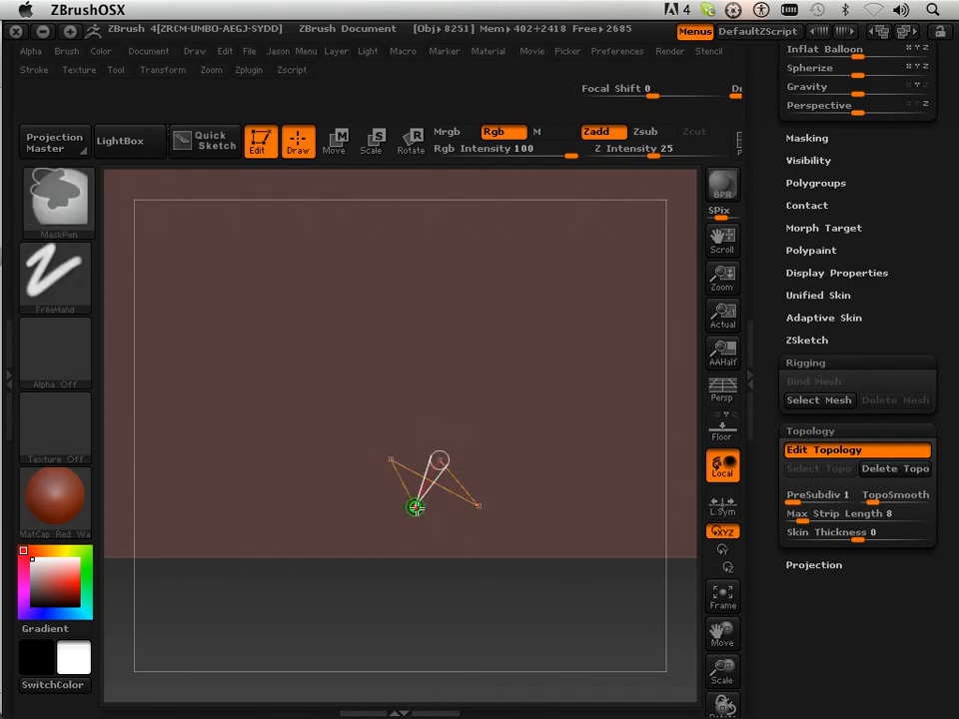
pyautogui.keyDown('alt'); pyautogui.click(415, 508); pyautogui.keyUp('alt')
pyautogui.keyDown('alt'); pyautogui.click(439, 461); pyautogui.keyUp('alt')
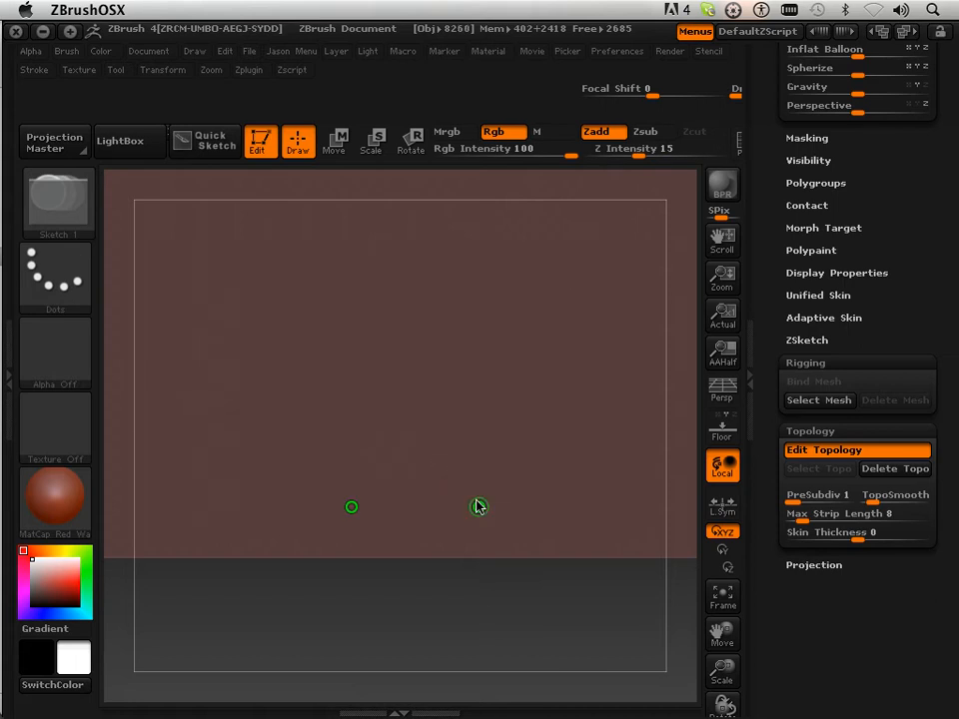
pyautogui.click(478, 506)
pyautogui.press('shift')
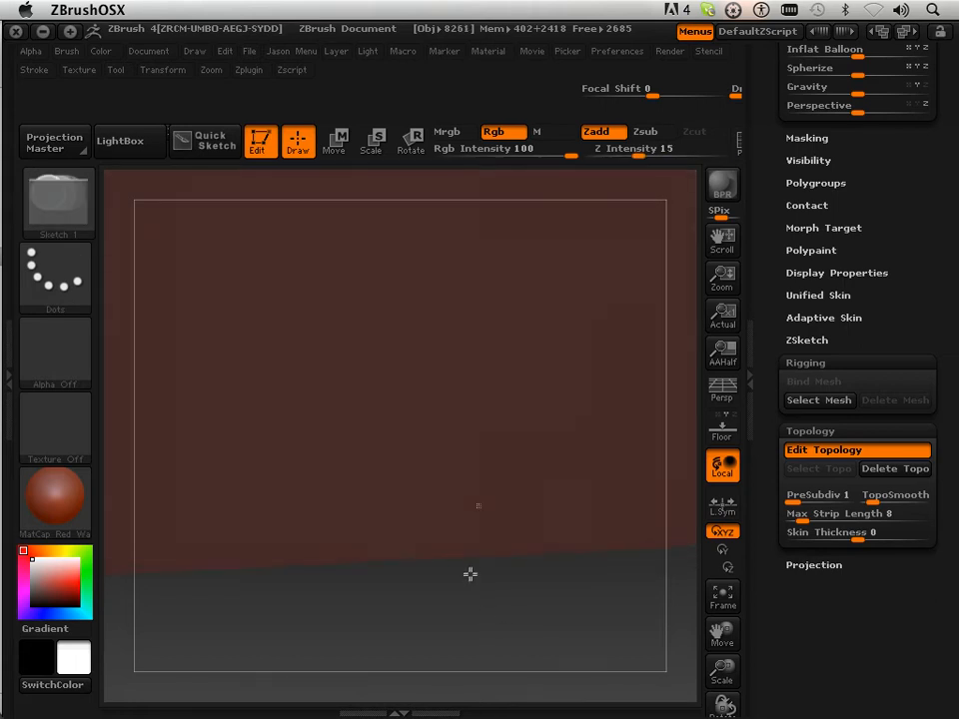
# - Try to connect the remaining lower topology point to mirrored points above and below it, around the centre line
pyautogui.keyDown('shift'); pyautogui.click(477, 507); pyautogui.keyUp('shift')
pyautogui.click(444, 467)
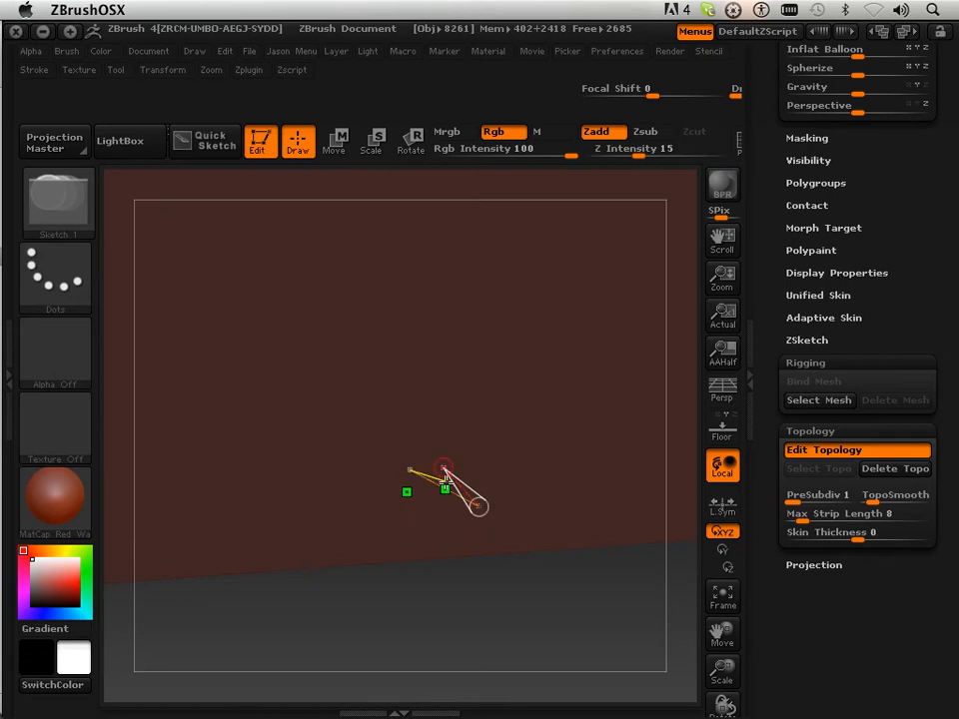
pyautogui.press('shift')
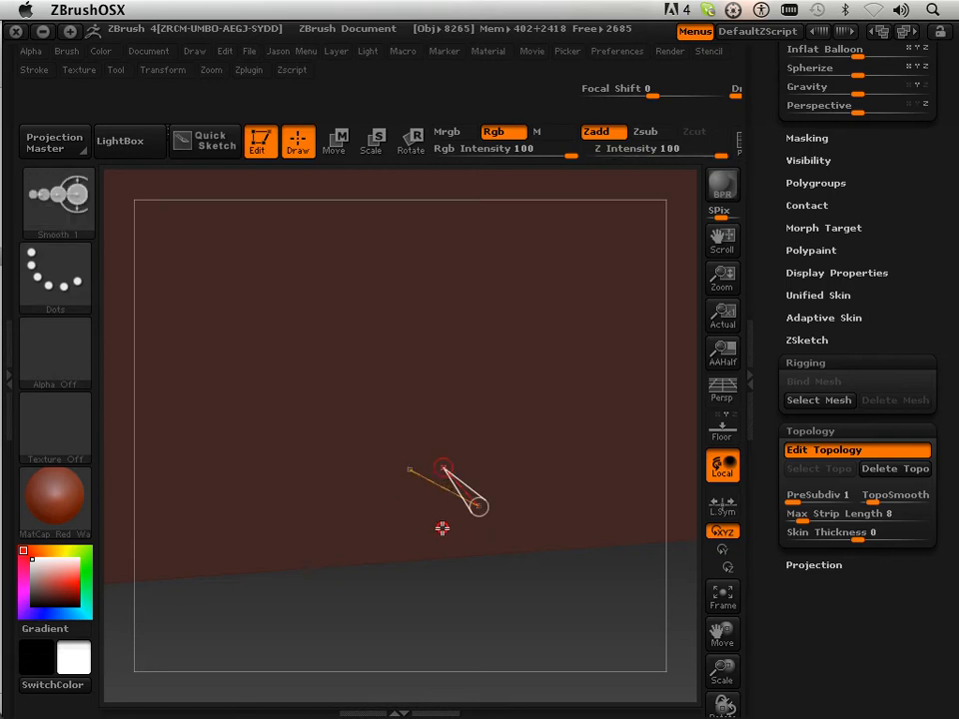
pyautogui.keyDown('shift'); pyautogui.click(480, 507); pyautogui.keyUp('shift')
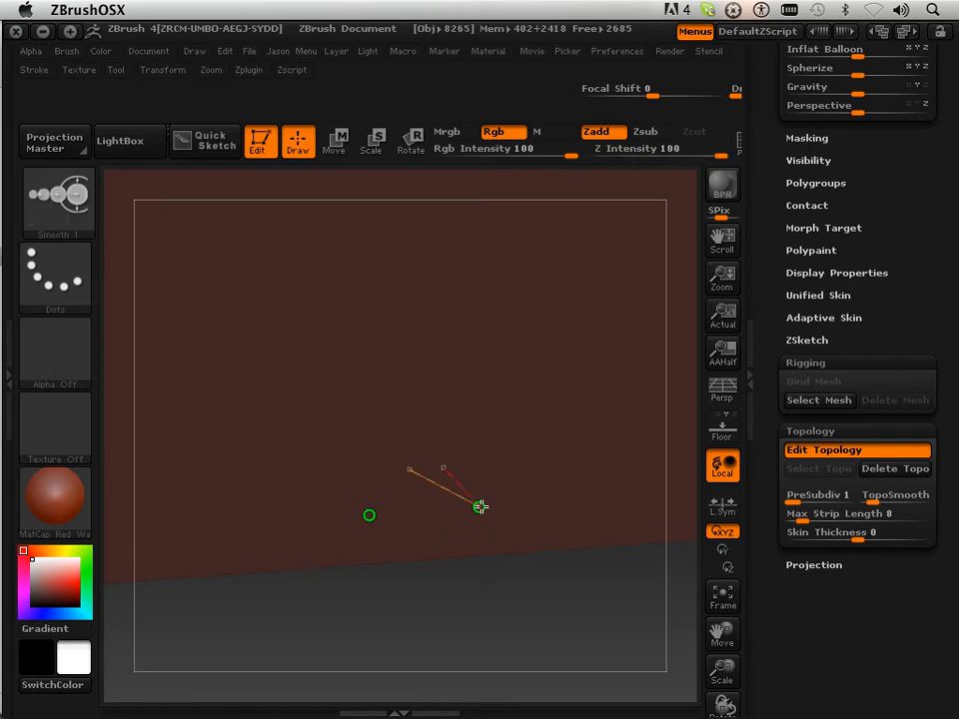
pyautogui.click(437, 539)
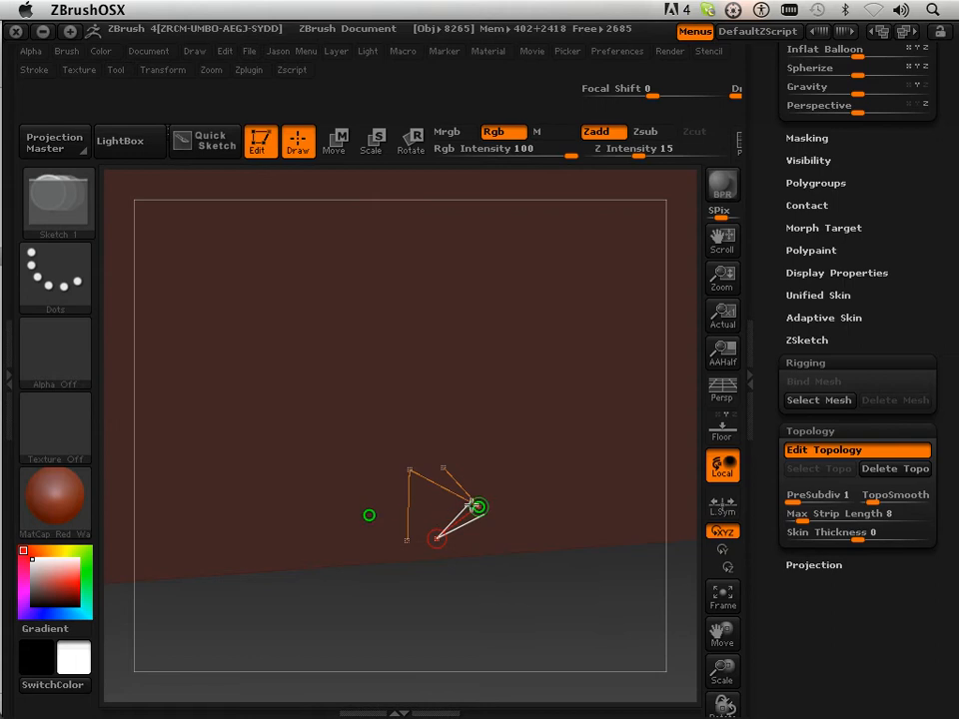
# - Delete all the remaining topology points near the plane's lower edge, including the two on the centre line
pyautogui.keyDown('alt'); pyautogui.click(479, 508); pyautogui.keyUp('alt')
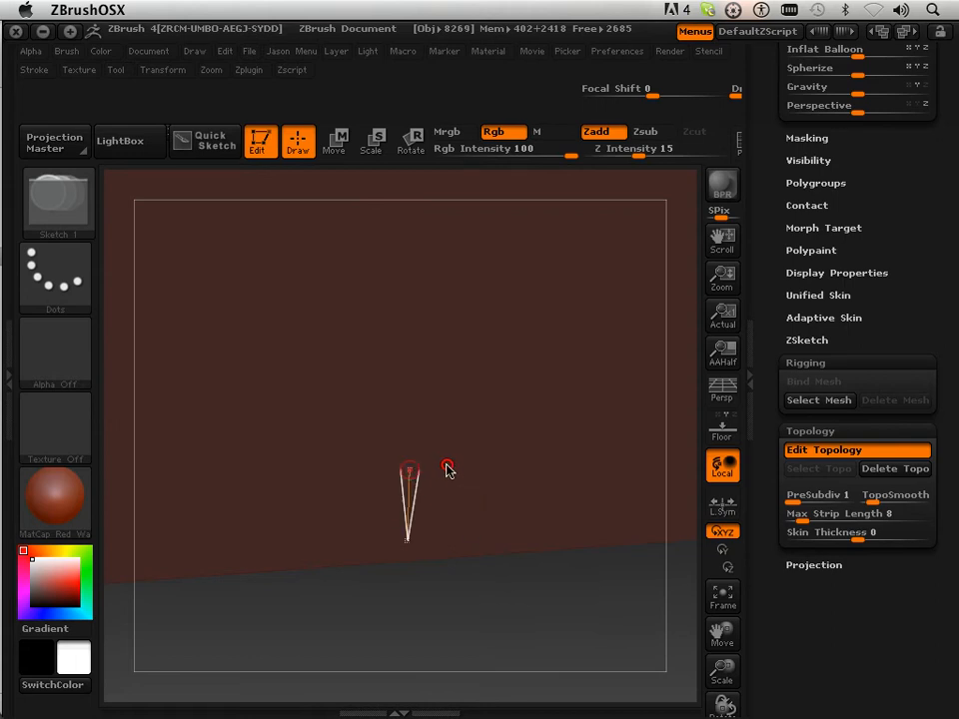
pyautogui.keyDown('shift'); pyautogui.moveTo(370, 602); pyautogui.dragTo(378, 625); pyautogui.keyUp('shift')
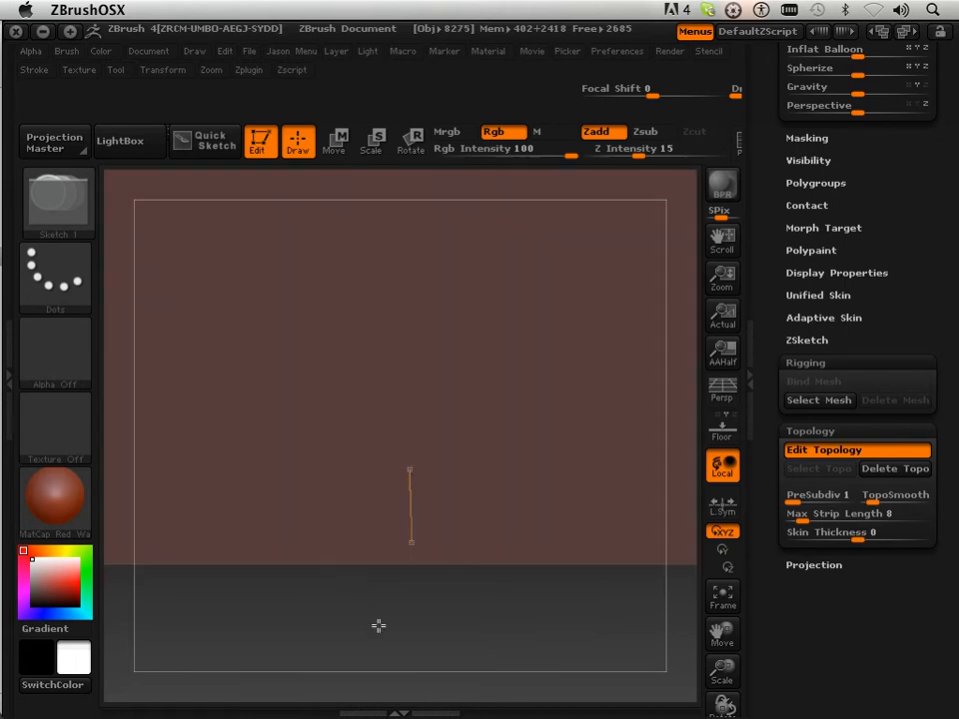
pyautogui.keyDown('alt'); pyautogui.click(407, 541); pyautogui.keyUp('alt')
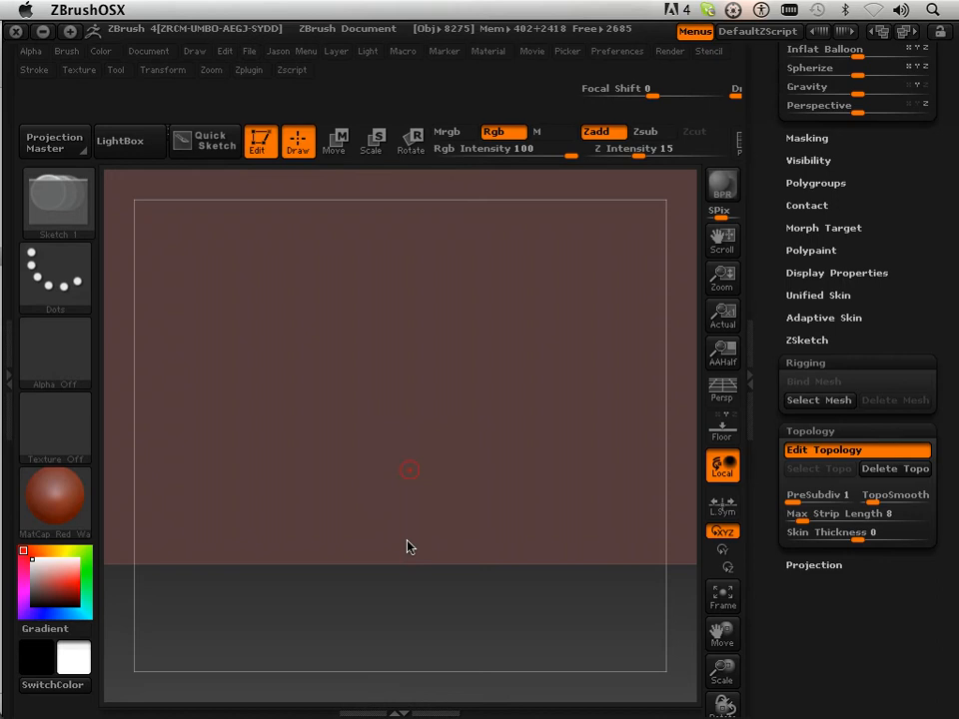
pyautogui.keyDown('alt'); pyautogui.click(386, 484); pyautogui.keyUp('alt')
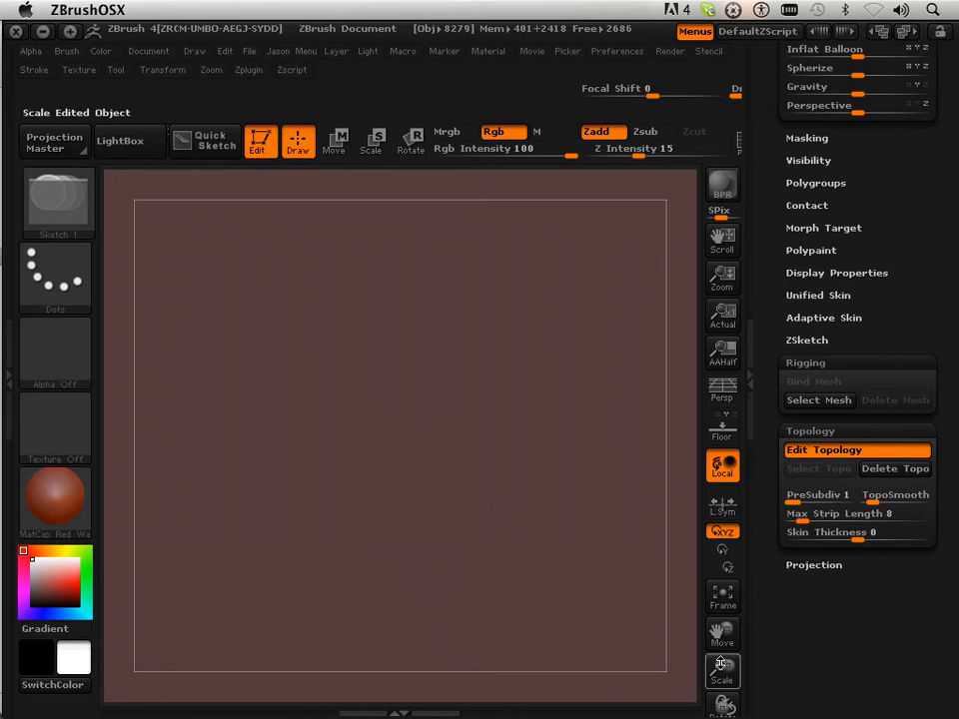
# - Place a mirrored topology point near the plane's lower edge and draw a short edge upward, slanting slightly toward the centre line
pyautogui.moveTo(722, 667); pyautogui.dragTo(716, 545)
pyautogui.press('shift')
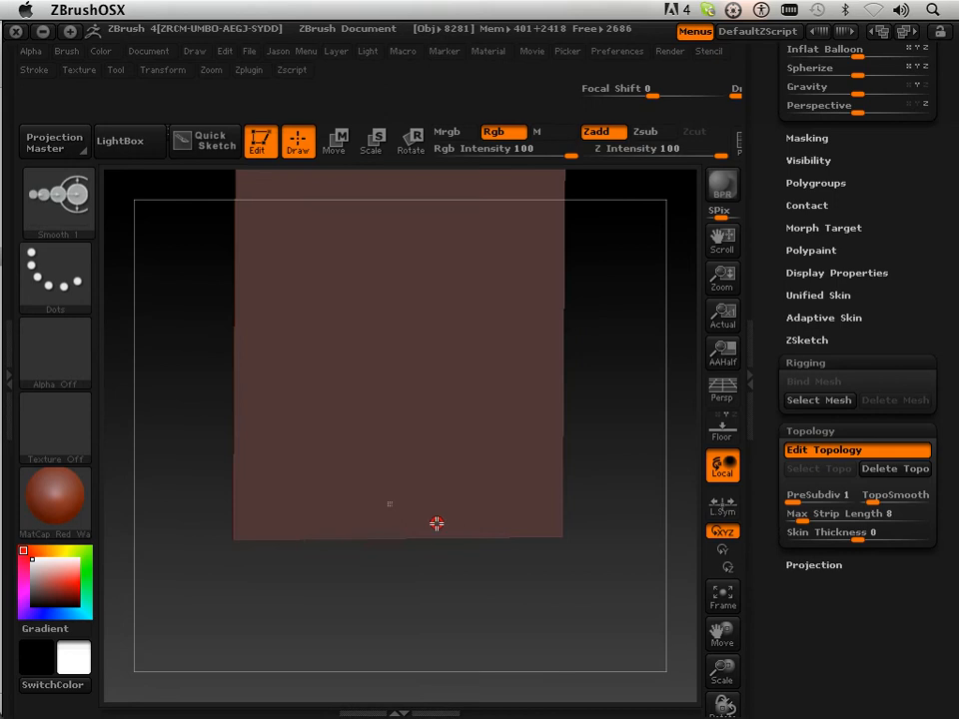
pyautogui.click(412, 511)
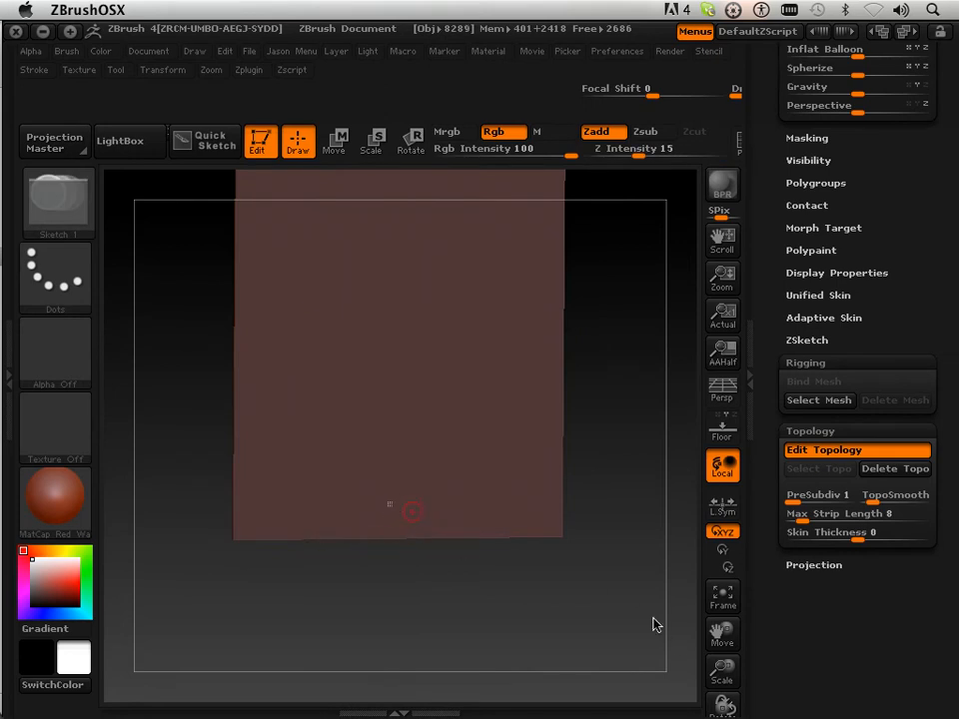
pyautogui.moveTo(722, 667); pyautogui.dragTo(723, 622)
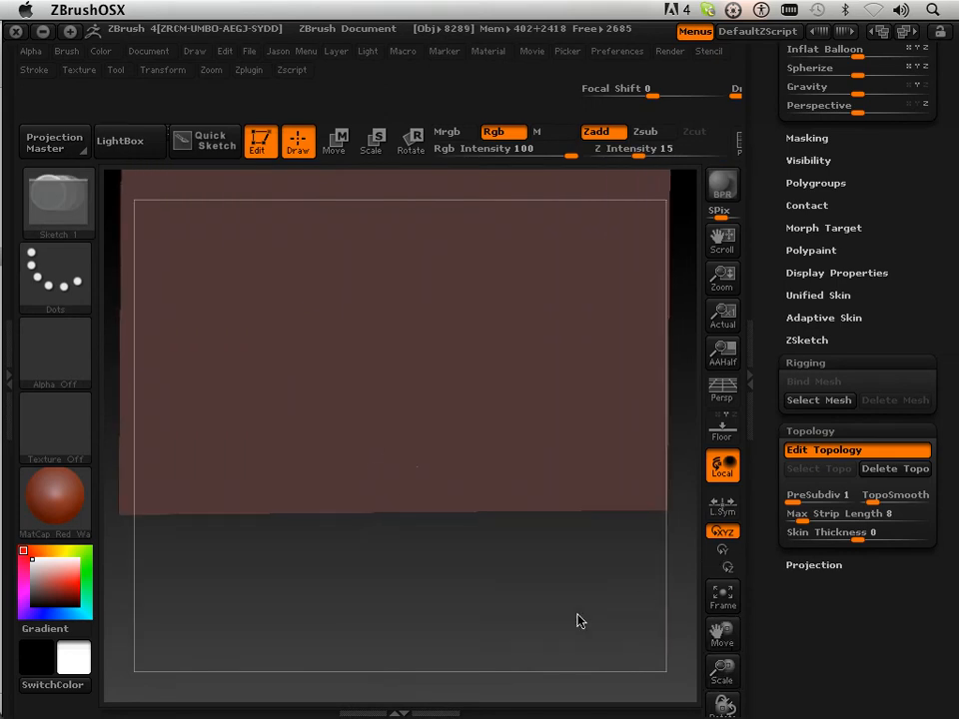
pyautogui.moveTo(580, 621); pyautogui.dragTo(576, 609)
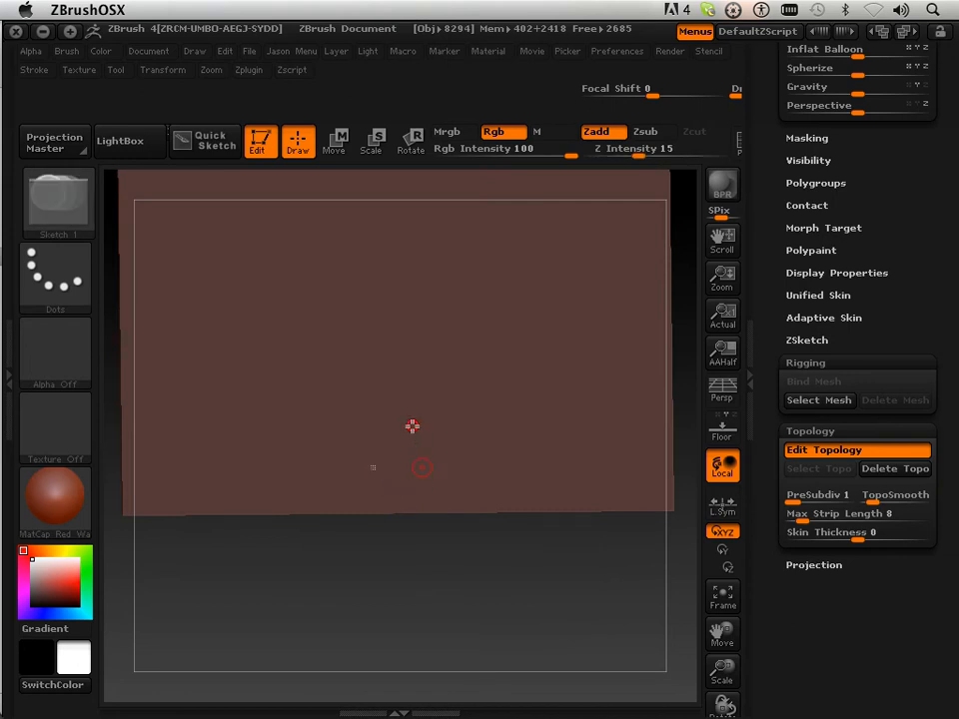
pyautogui.click(412, 428)
pyautogui.moveTo(394, 572); pyautogui.dragTo(415, 574)
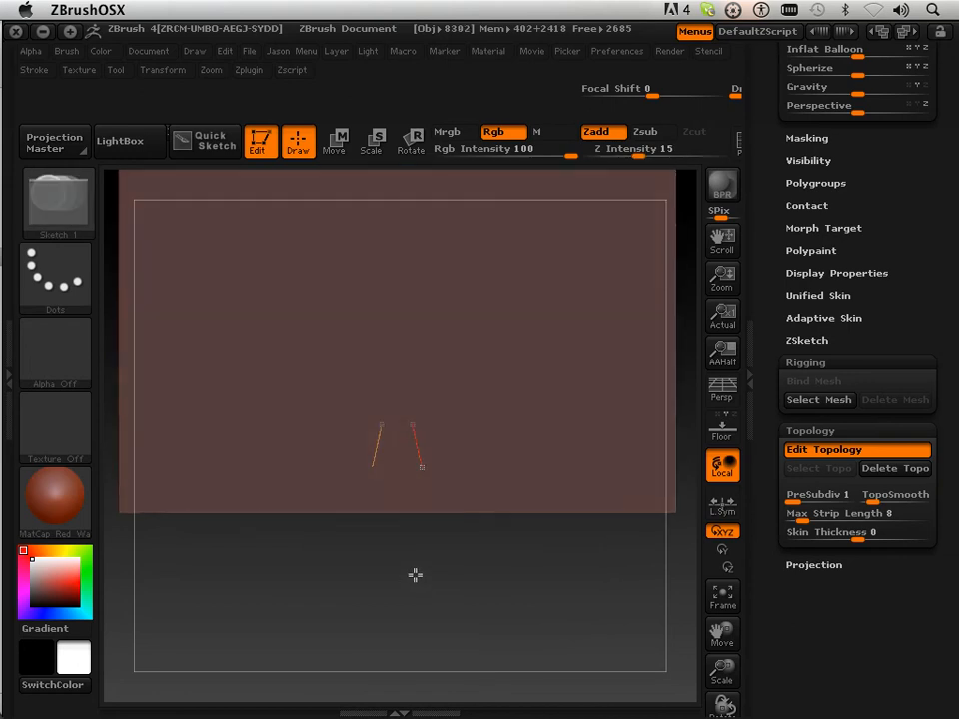
pyautogui.moveTo(720, 670); pyautogui.dragTo(724, 703)
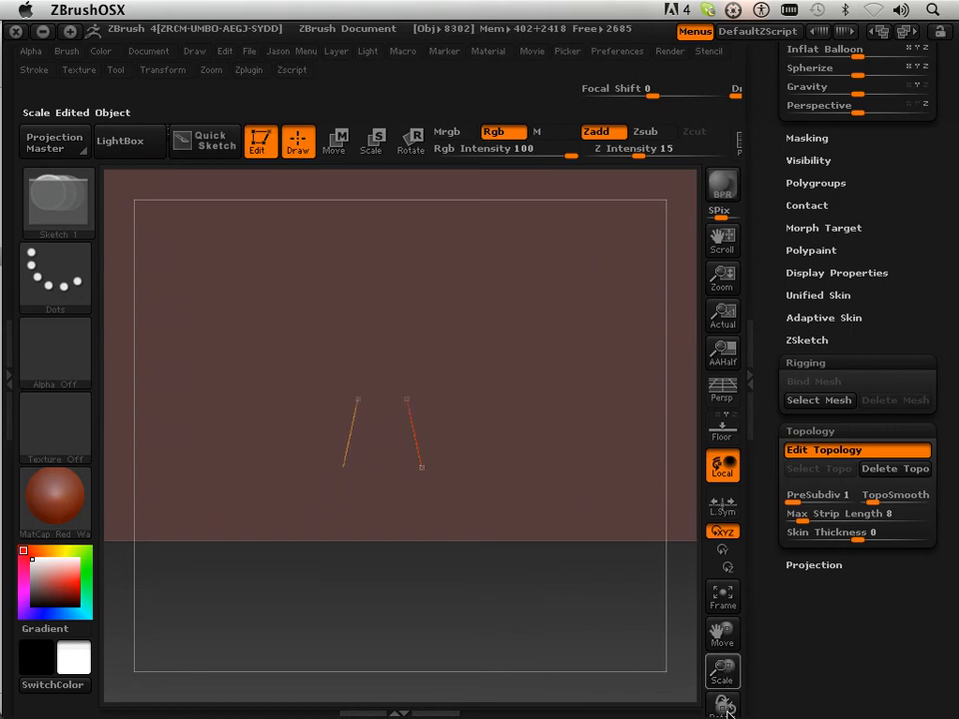
pyautogui.keyDown('shift'); pyautogui.moveTo(509, 645); pyautogui.dragTo(515, 644); pyautogui.keyUp('shift')
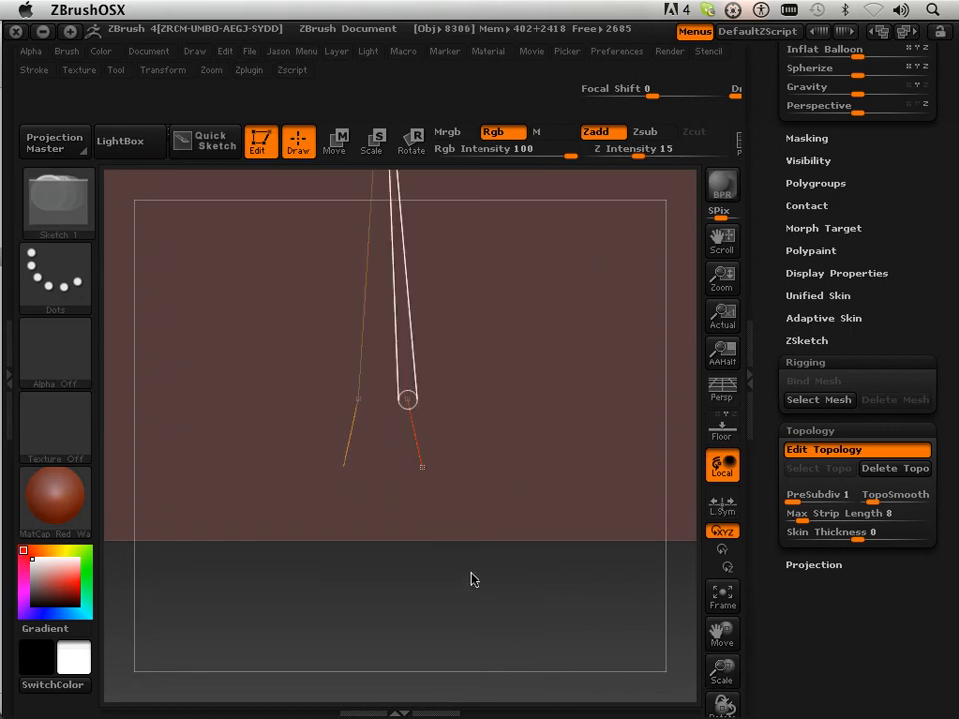
pyautogui.press('shift')
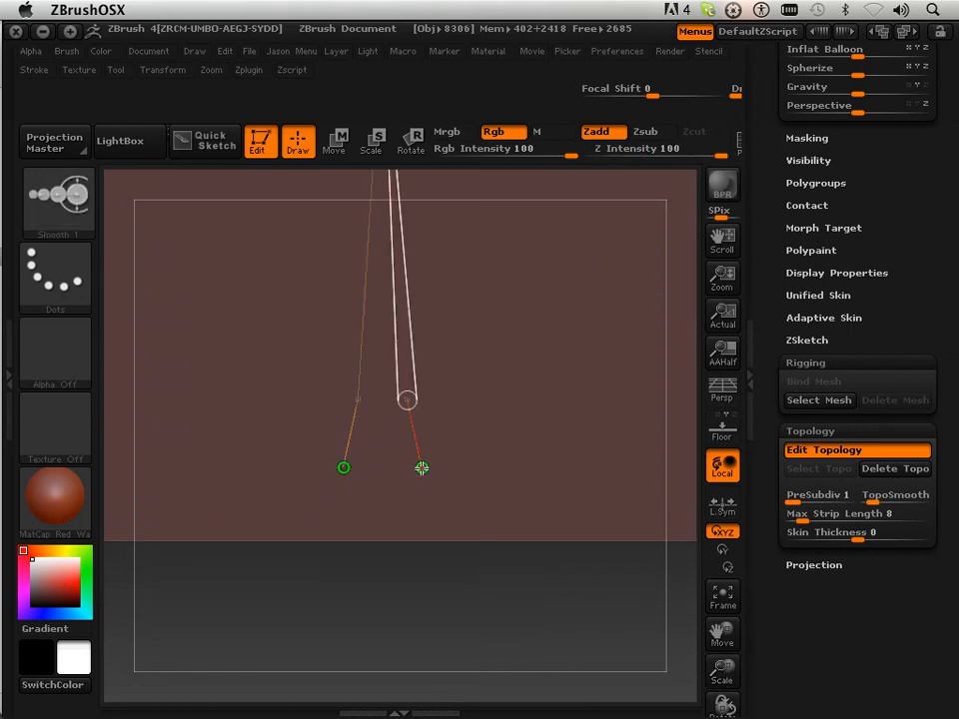
pyautogui.keyDown('shift'); pyautogui.click(421, 468); pyautogui.keyUp('shift')
pyautogui.click(470, 452)
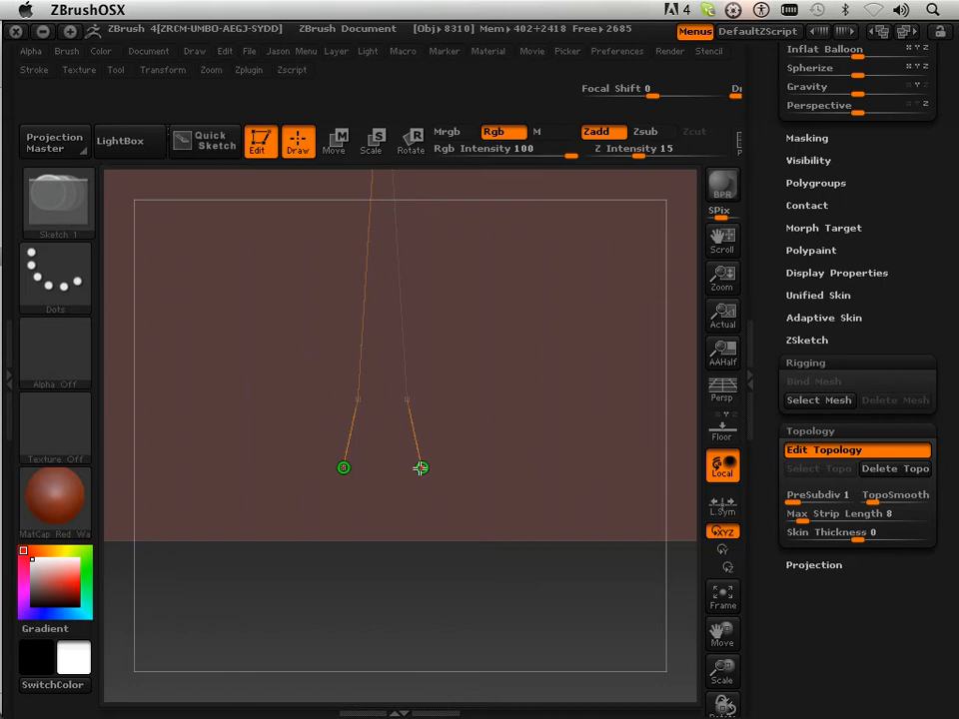
pyautogui.press('ctrl')
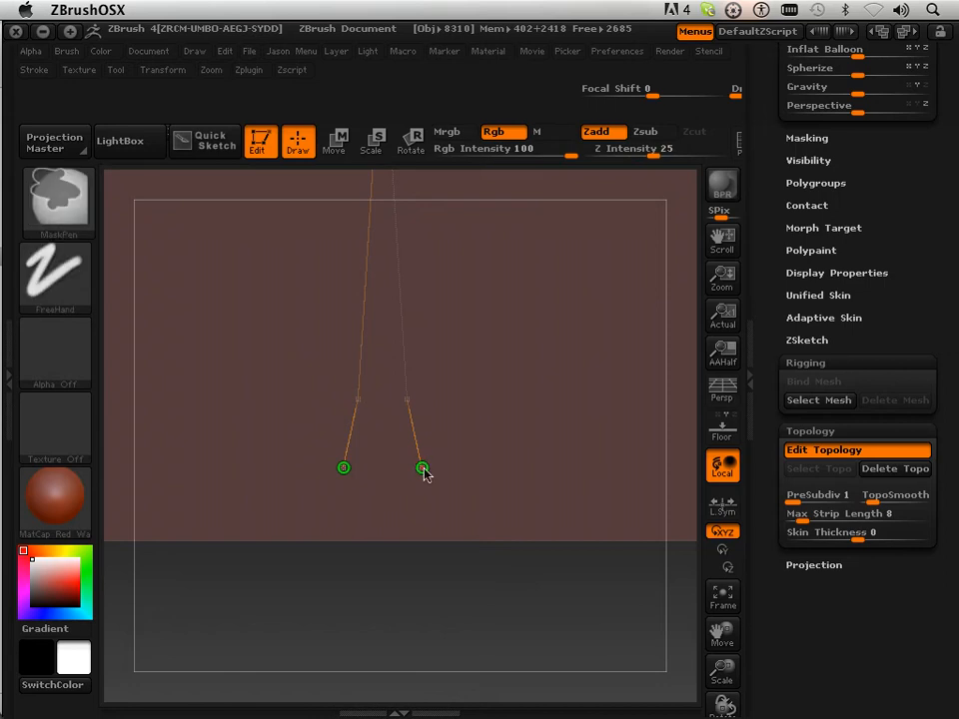
# - Continue the mirrored chain from the upper point with four points that flare outward, rise, and curve back in toward the centre line
pyautogui.keyDown('ctrl'); pyautogui.click(407, 402); pyautogui.keyUp('ctrl')
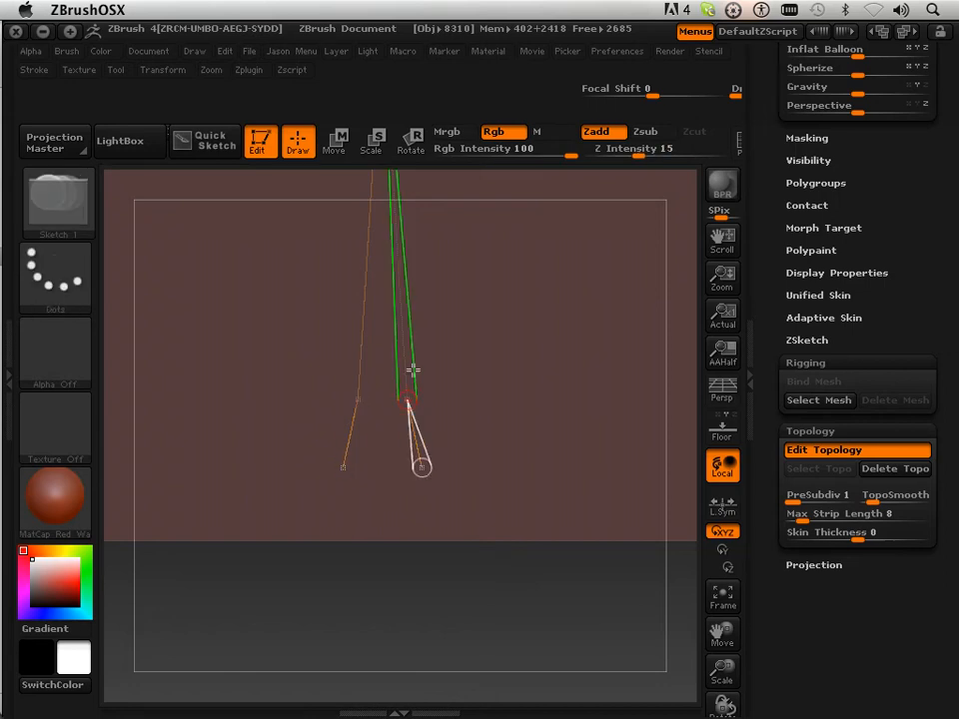
pyautogui.click(433, 371)
pyautogui.keyDown('ctrl'); pyautogui.click(406, 400); pyautogui.keyUp('ctrl')
pyautogui.click(448, 382)
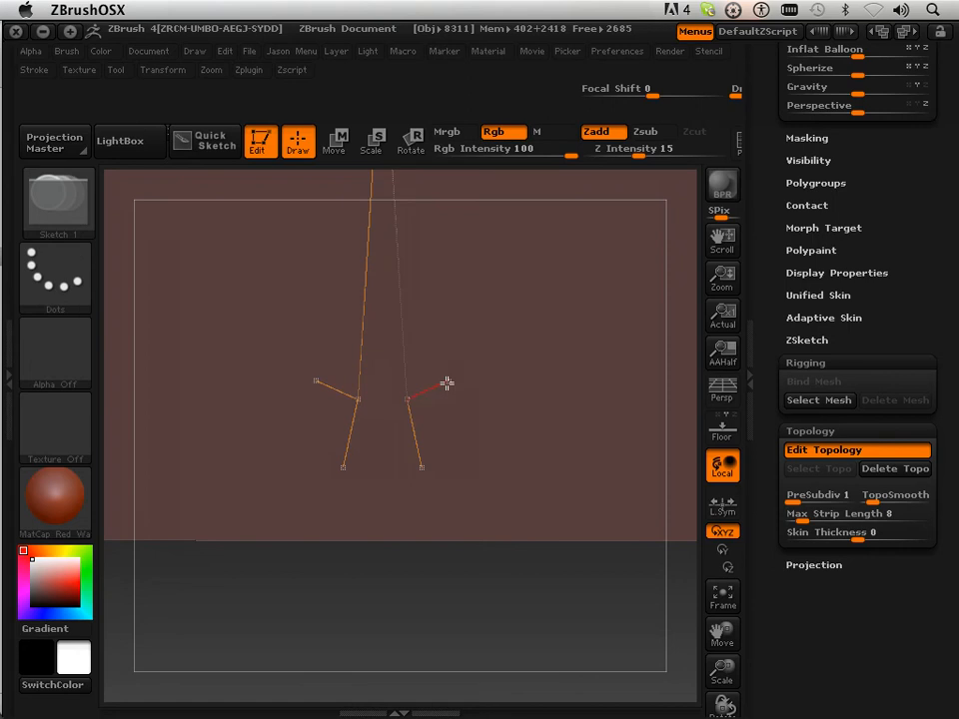
pyautogui.click(445, 352)
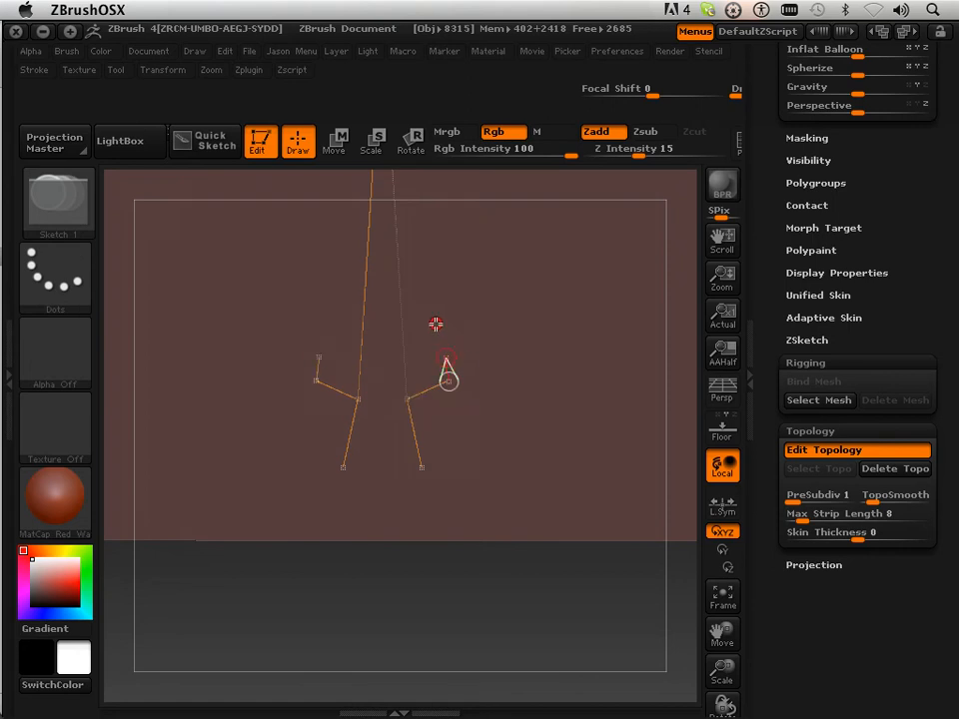
pyautogui.click(435, 324)
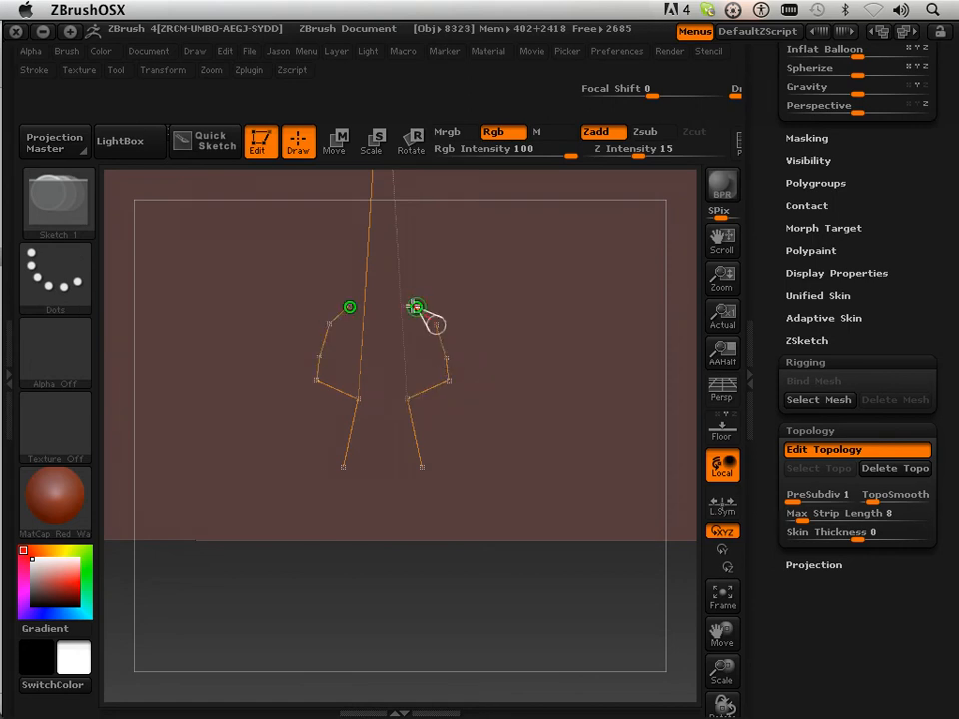
pyautogui.click(417, 309)
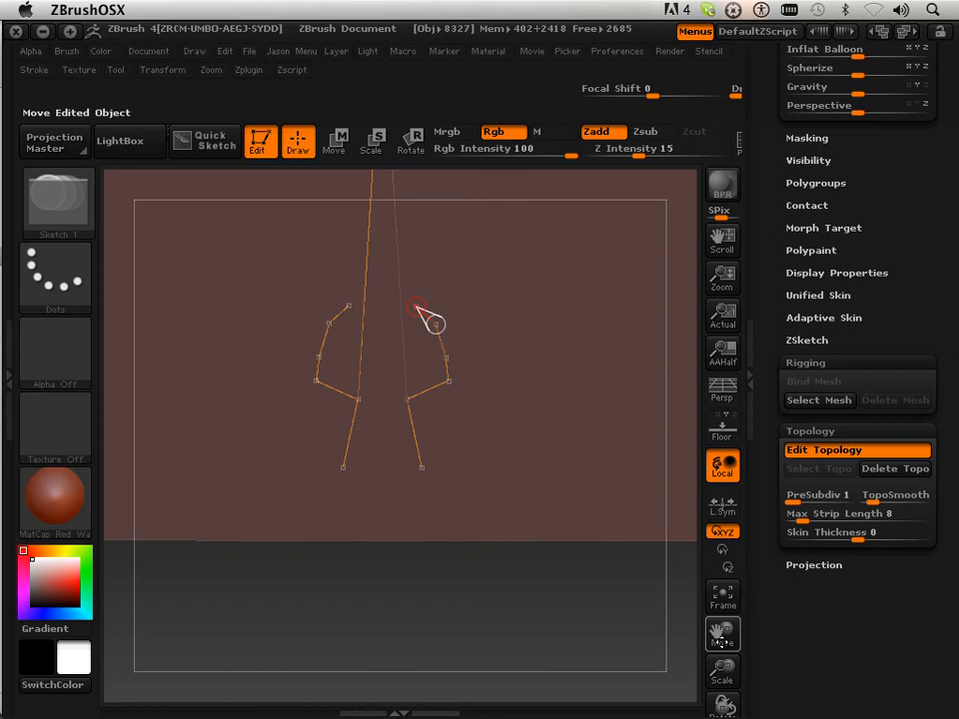
# - Connect the mirrored halves across the centre line at the narrow neck and at the lowest points
pyautogui.keyDown('ctrl'); pyautogui.click(408, 400); pyautogui.keyUp('ctrl')
pyautogui.click(359, 399)
pyautogui.keyDown('ctrl'); pyautogui.click(422, 467); pyautogui.keyUp('ctrl')
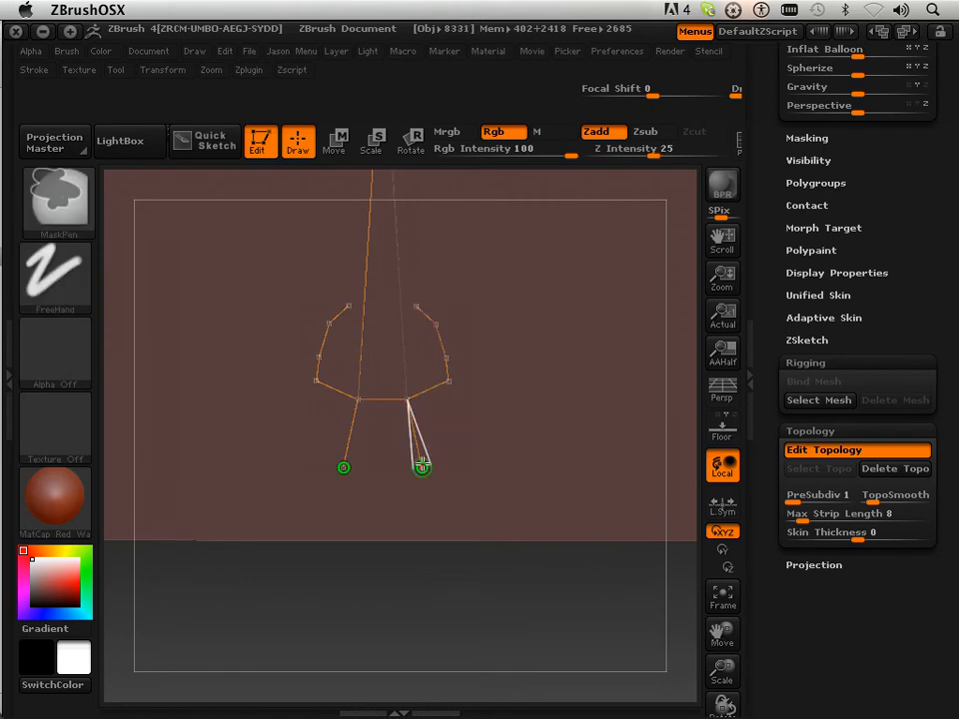
pyautogui.click(344, 466)
# - Close the rounded outline by connecting its two uppermost mirrored points across the centre line
pyautogui.moveTo(721, 631); pyautogui.dragTo(731, 715)
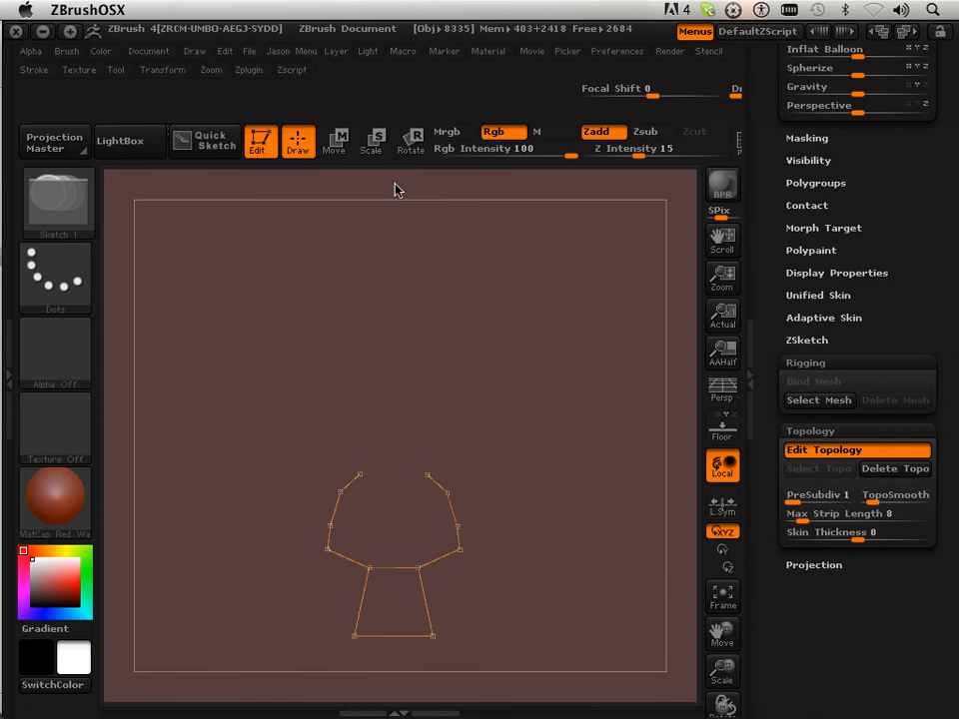
pyautogui.moveTo(723, 683); pyautogui.dragTo(723, 689)
pyautogui.moveTo(721, 644); pyautogui.dragTo(722, 470)
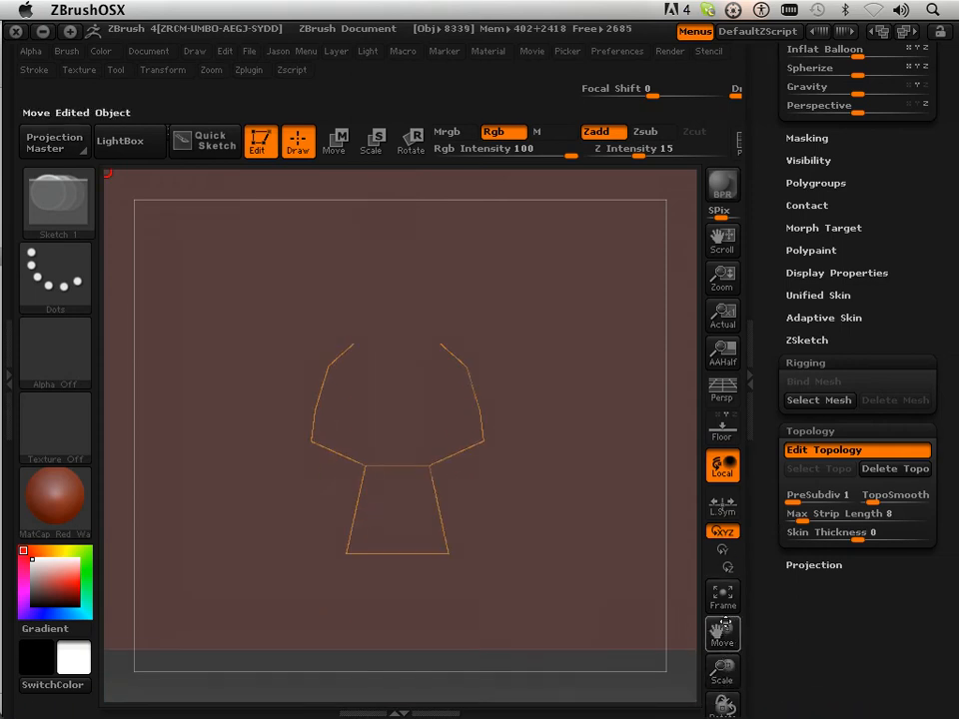
pyautogui.moveTo(726, 677); pyautogui.dragTo(727, 689)
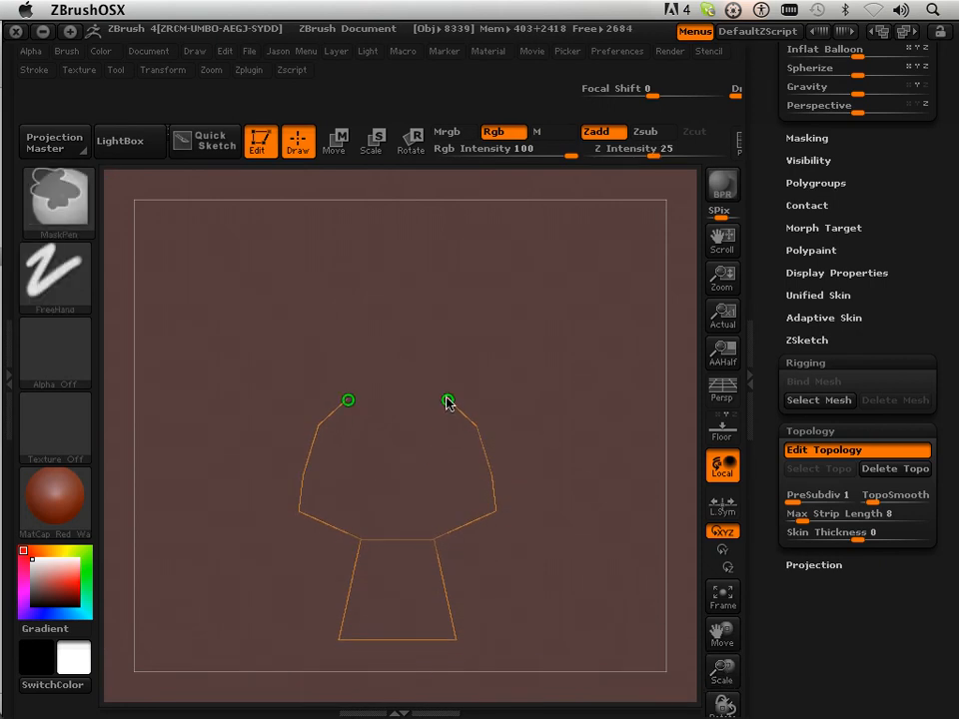
pyautogui.keyDown('ctrl'); pyautogui.click(447, 401); pyautogui.keyUp('ctrl')
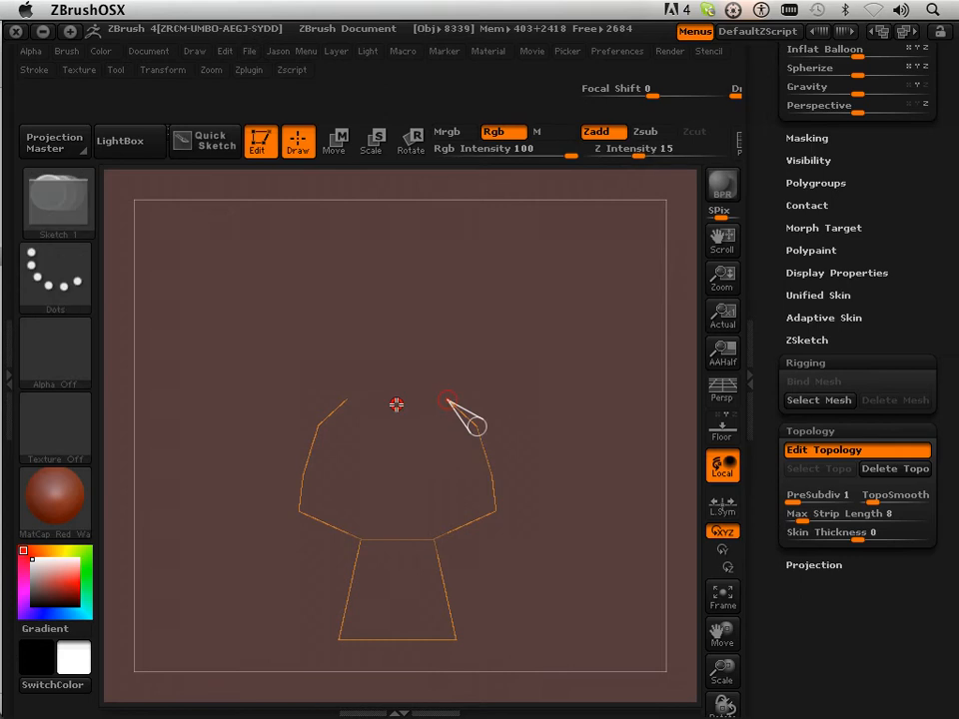
pyautogui.click(349, 398)
# - Extend a mirrored stem upward from the closed outline's top corner with three further points
pyautogui.keyDown('ctrl'); pyautogui.click(446, 395); pyautogui.keyUp('ctrl')
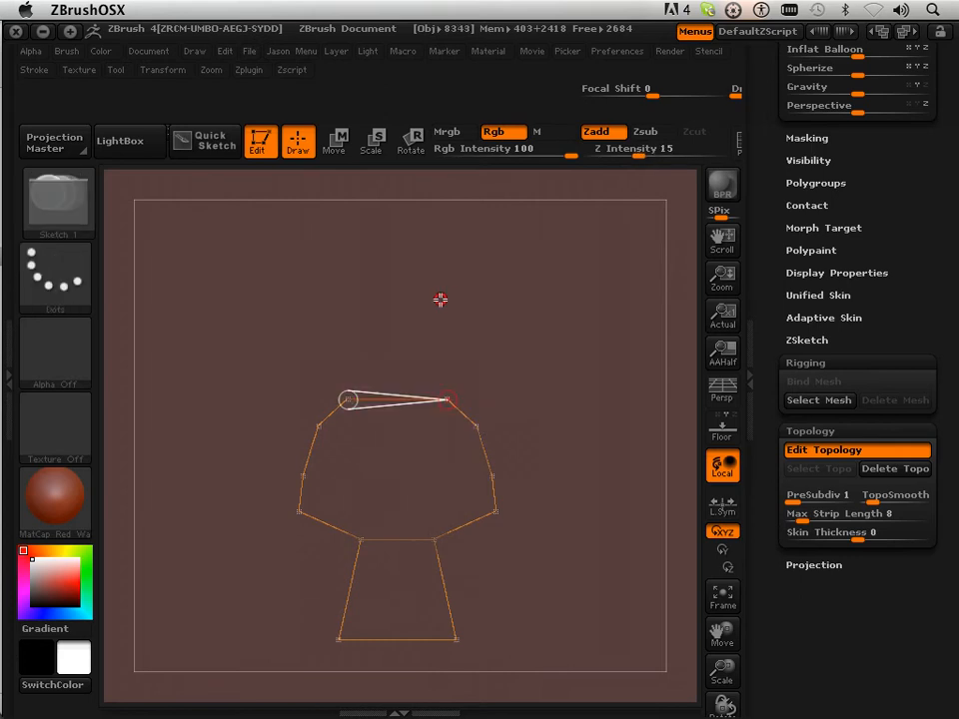
pyautogui.click(444, 298)
pyautogui.moveTo(721, 667); pyautogui.dragTo(727, 713)
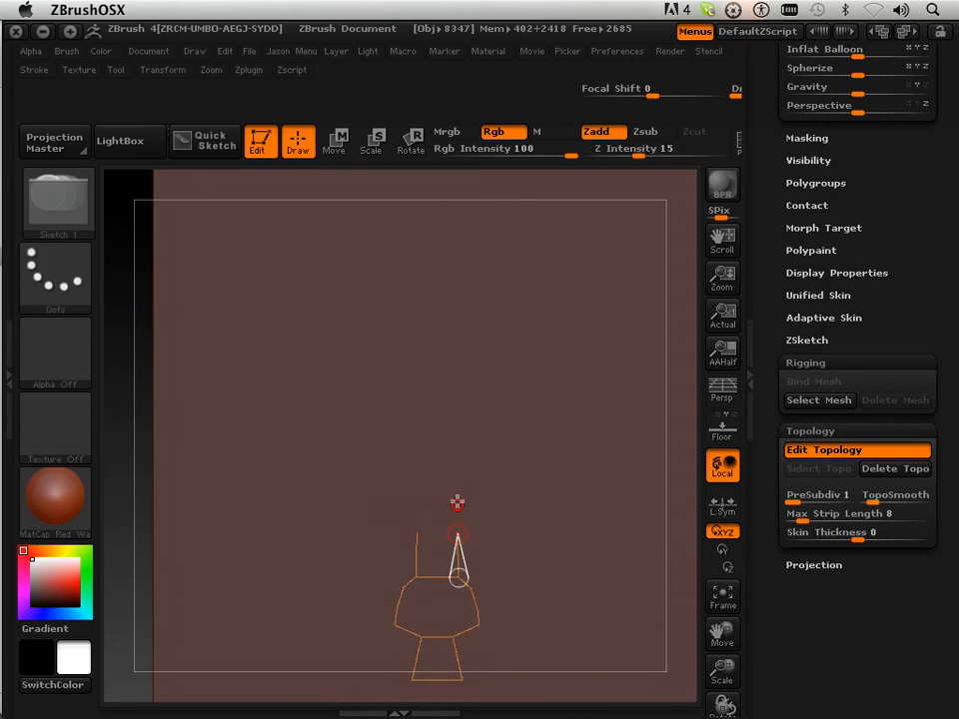
pyautogui.click(454, 483)
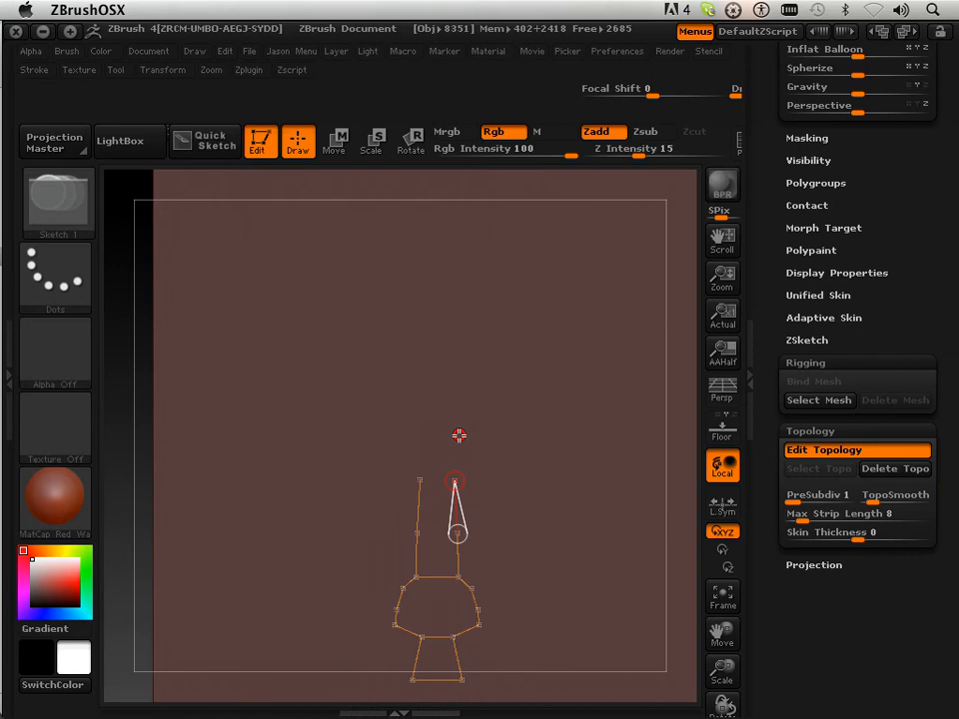
pyautogui.click(456, 433)
# - Bridge the stem's two sides with horizontal edges at its top pair and at the two pairs of points below it
pyautogui.moveTo(734, 677); pyautogui.dragTo(719, 693)
pyautogui.press('ctrl')
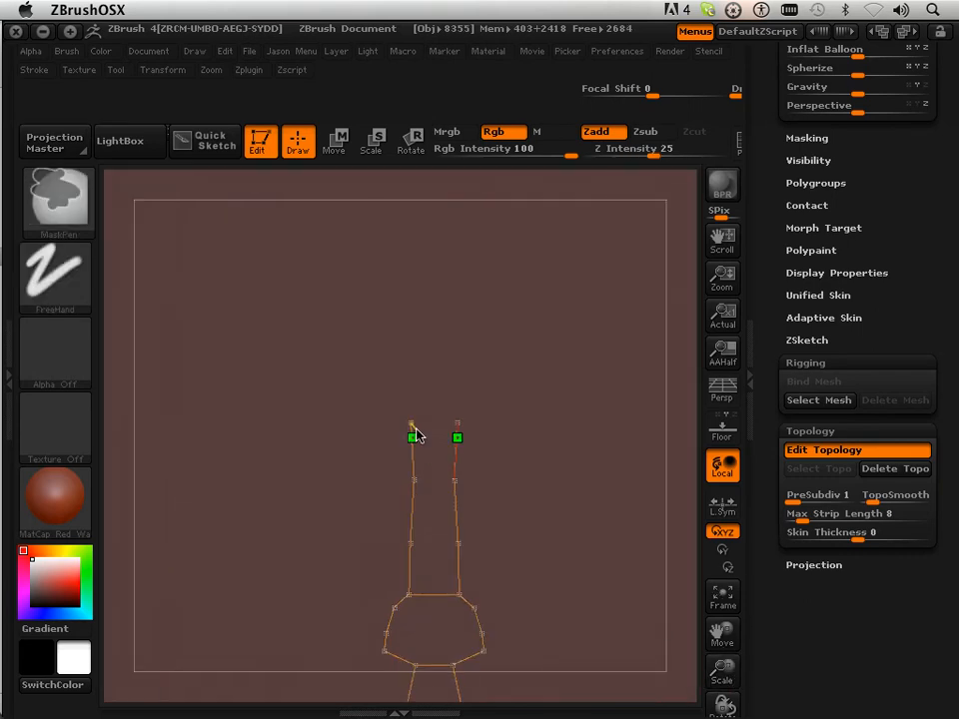
pyautogui.keyDown('ctrl'); pyautogui.click(410, 423); pyautogui.keyUp('ctrl')
pyautogui.click(457, 423)
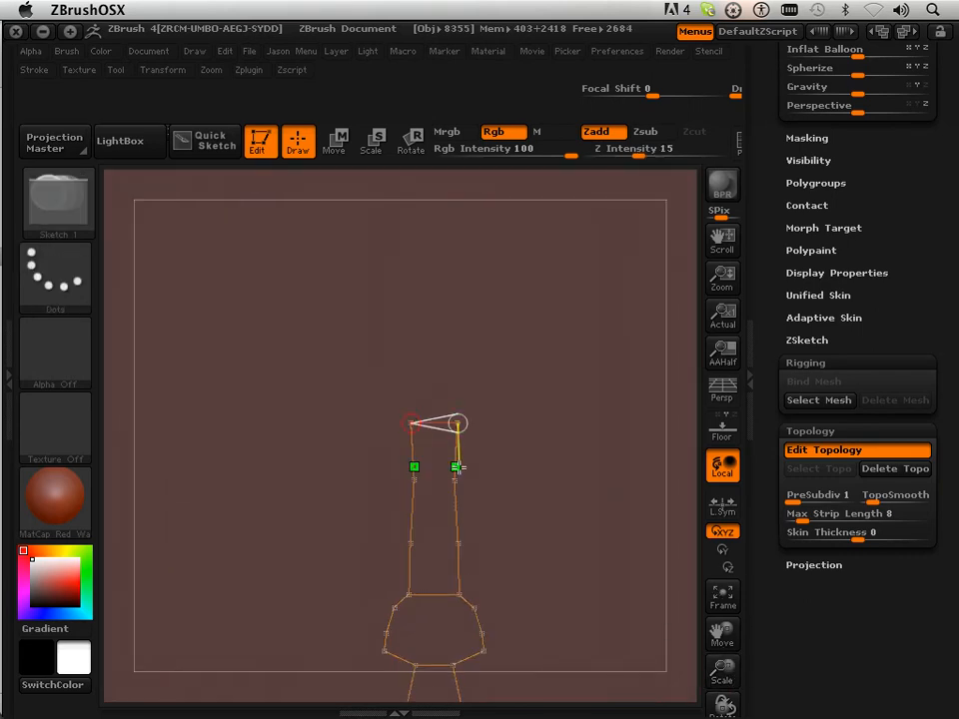
pyautogui.keyDown('ctrl'); pyautogui.click(455, 481); pyautogui.keyUp('ctrl')
pyautogui.click(416, 481)
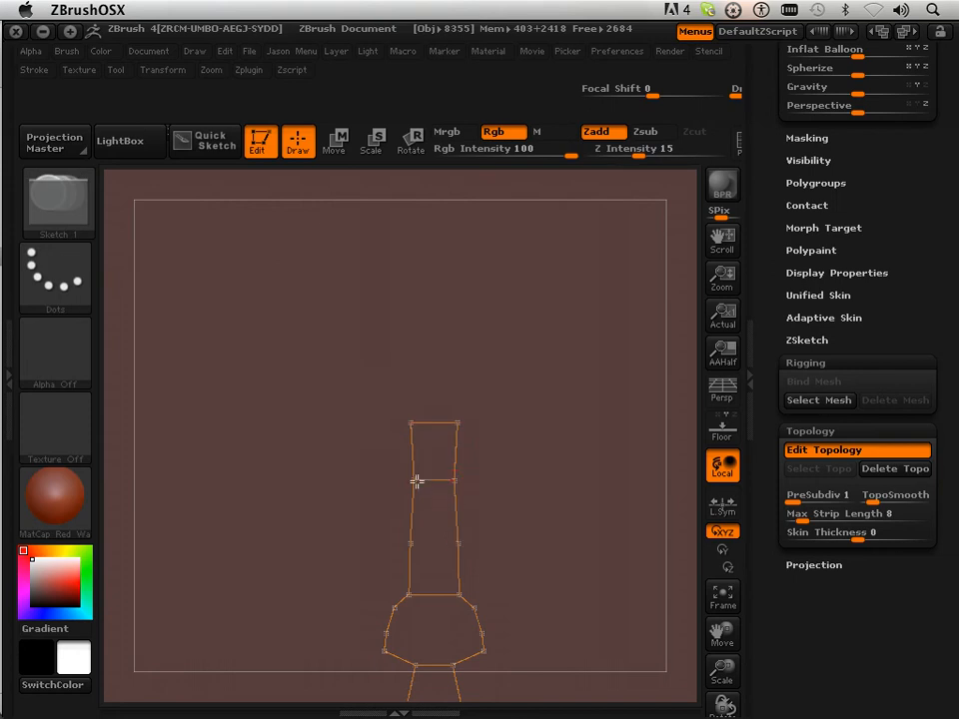
pyautogui.keyDown('ctrl'); pyautogui.click(459, 542); pyautogui.keyUp('ctrl')
pyautogui.click(411, 543)
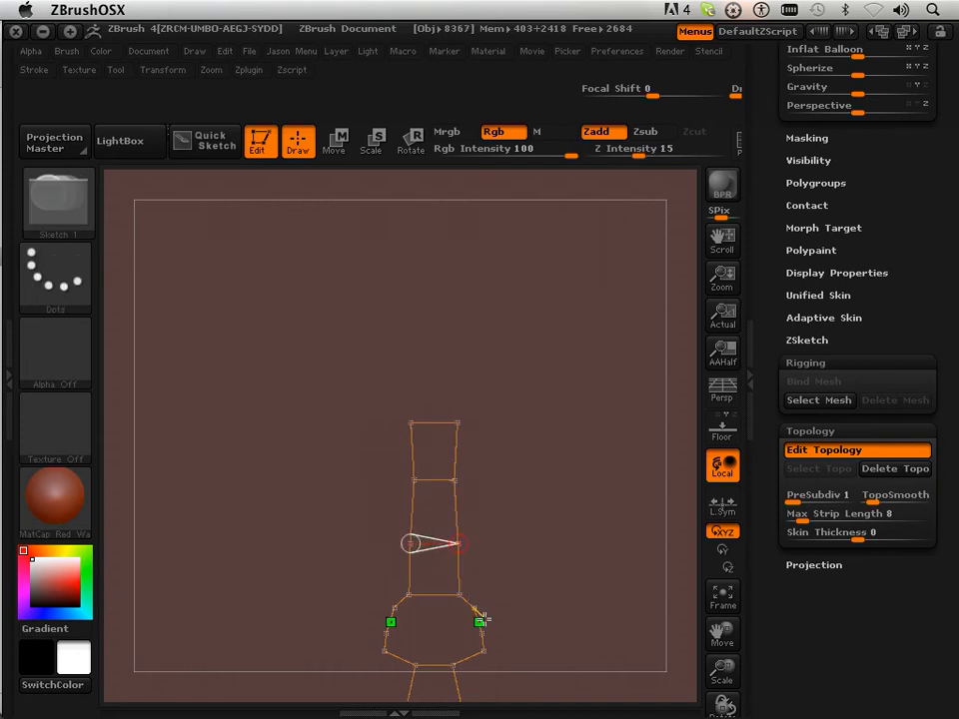
# - Preview the adaptive skin of the topology and orbit around it to examine its thickness
pyautogui.moveTo(721, 675)
pyautogui.mouseDown()
pyautogui.moveTo(712, 614)
pyautogui.moveTo(723, 651)
pyautogui.moveTo(707, 680)
pyautogui.mouseUp()
pyautogui.press('a')
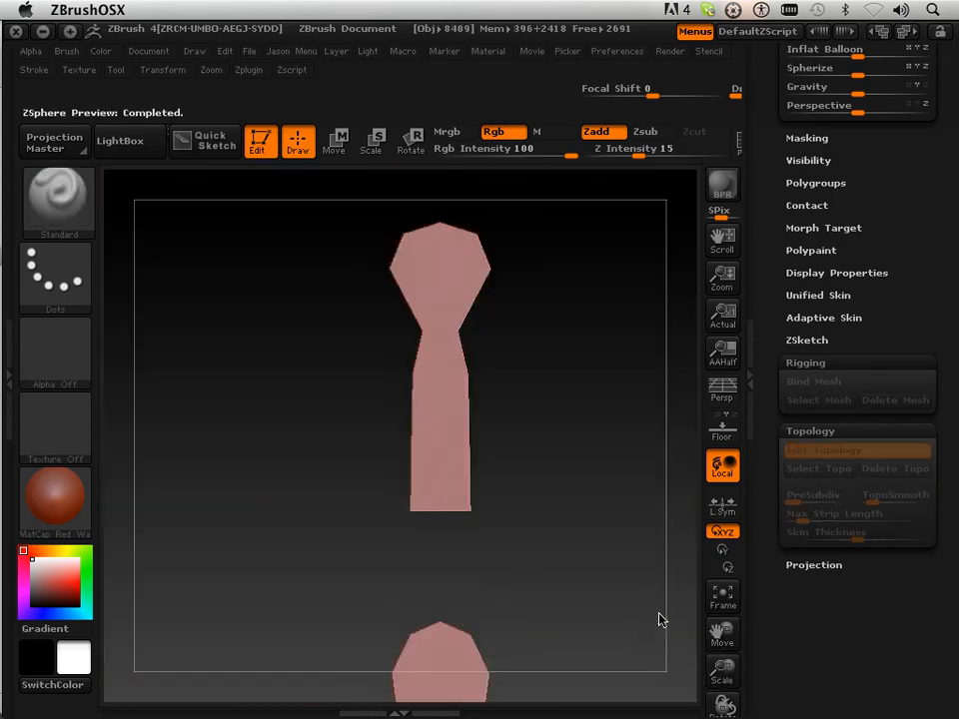
pyautogui.moveTo(659, 620); pyautogui.dragTo(592, 605)
pyautogui.press('a')
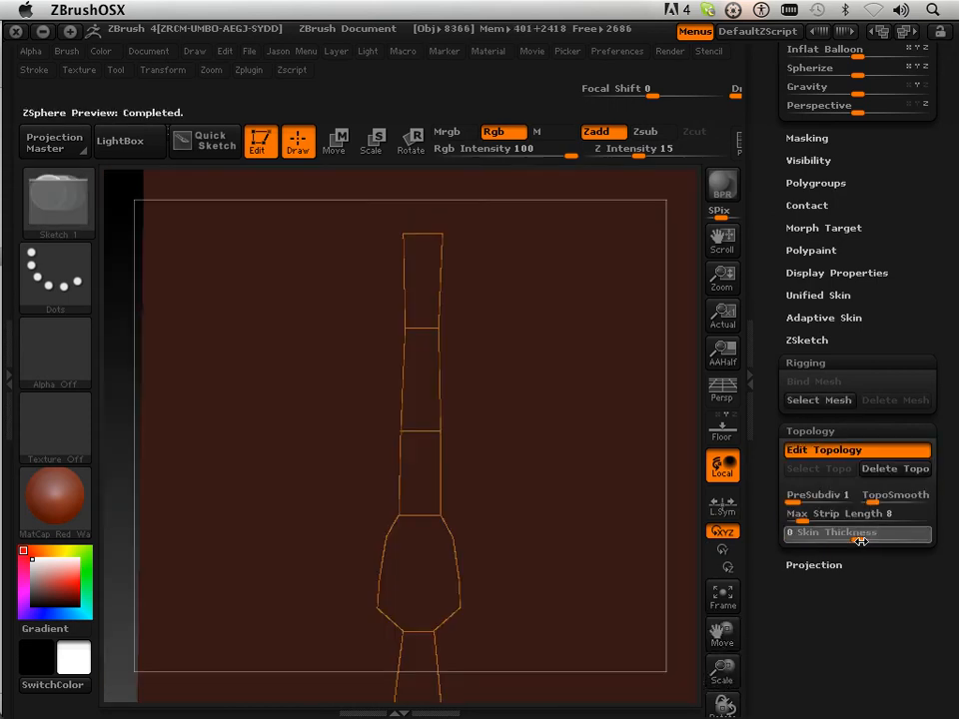
# - Set the topology's Skin Thickness to 0.0585 and preview the thickened skin
pyautogui.press('a')
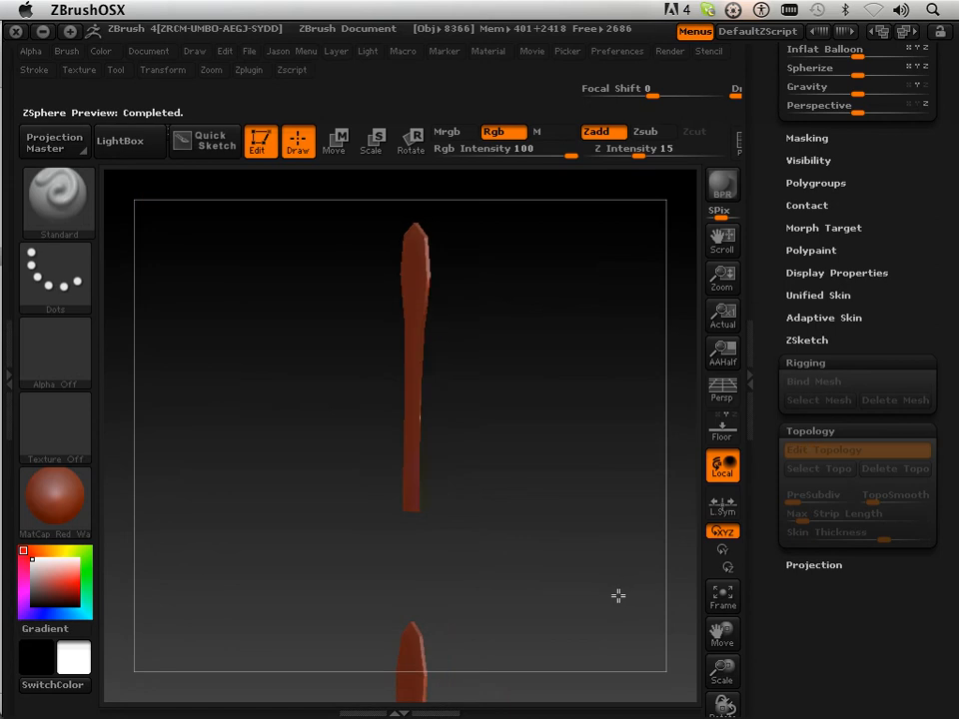
pyautogui.press('a')
pyautogui.moveTo(824, 601); pyautogui.dragTo(873, 610)
pyautogui.press('a')
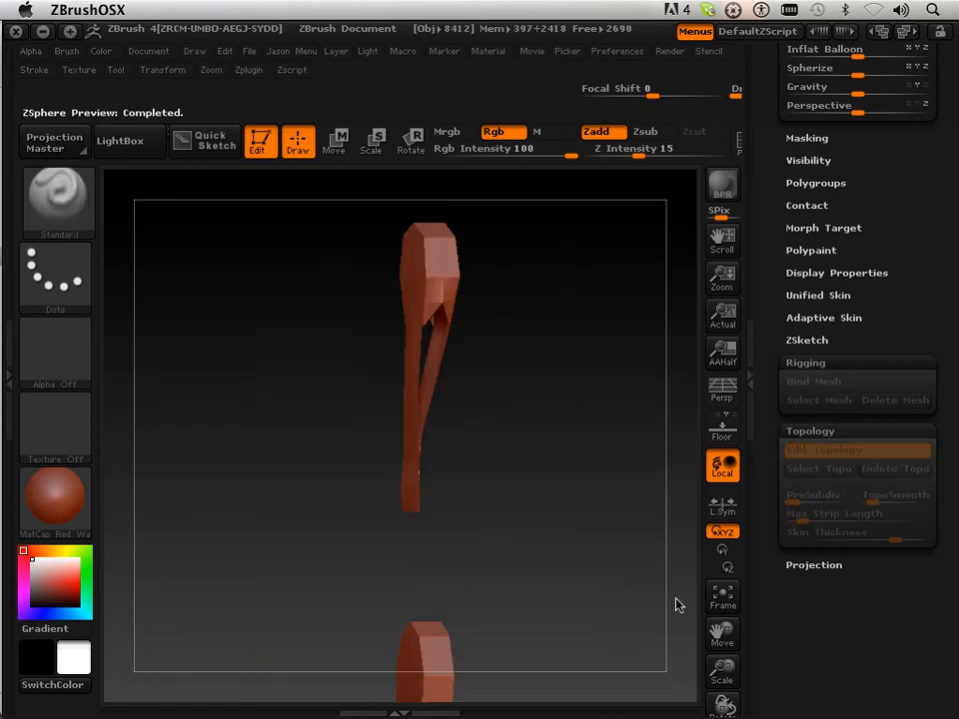
# - Set Max Strip Length to 4 and preview the resulting skin
pyautogui.press('a')
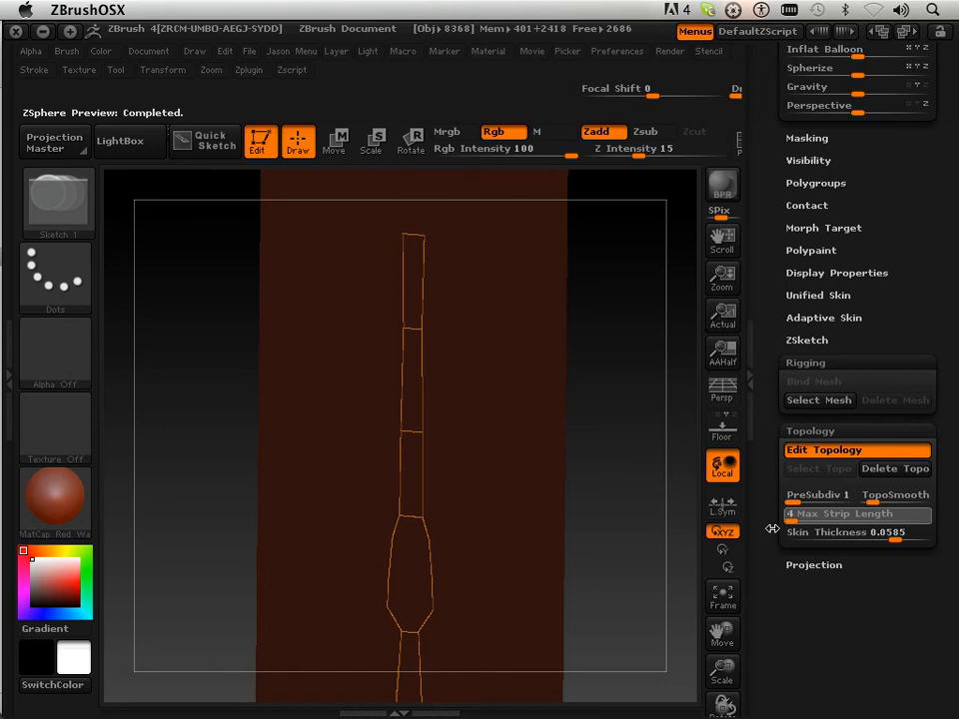
pyautogui.press('a')
pyautogui.press('a')
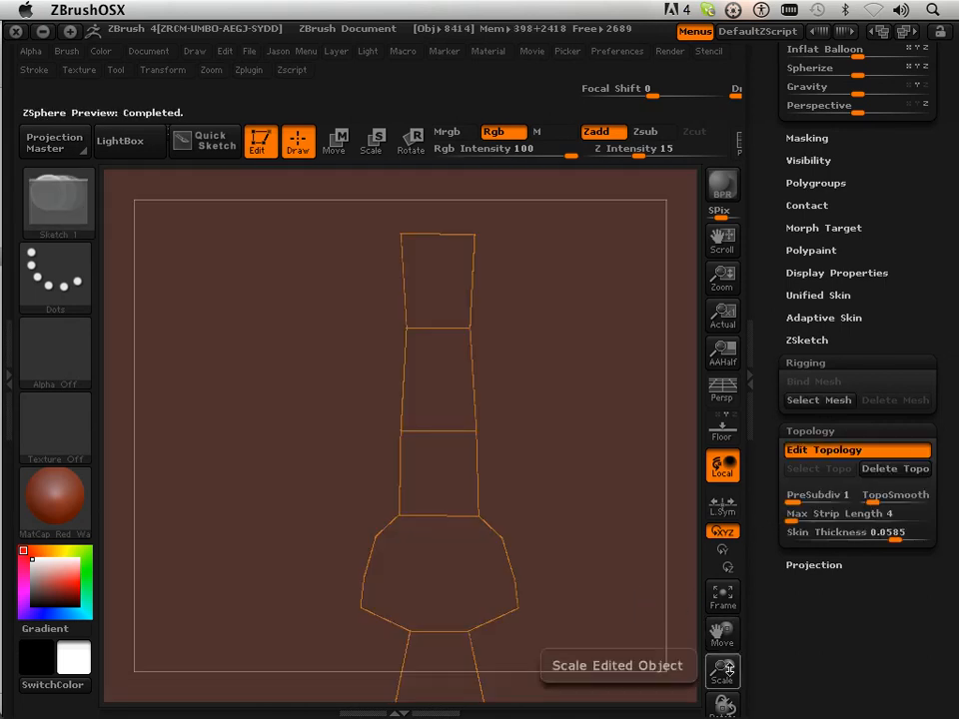
# - Add a short mirrored spoke inward from each of the five corner points on the rounded outline's side
pyautogui.moveTo(723, 676); pyautogui.dragTo(719, 585)
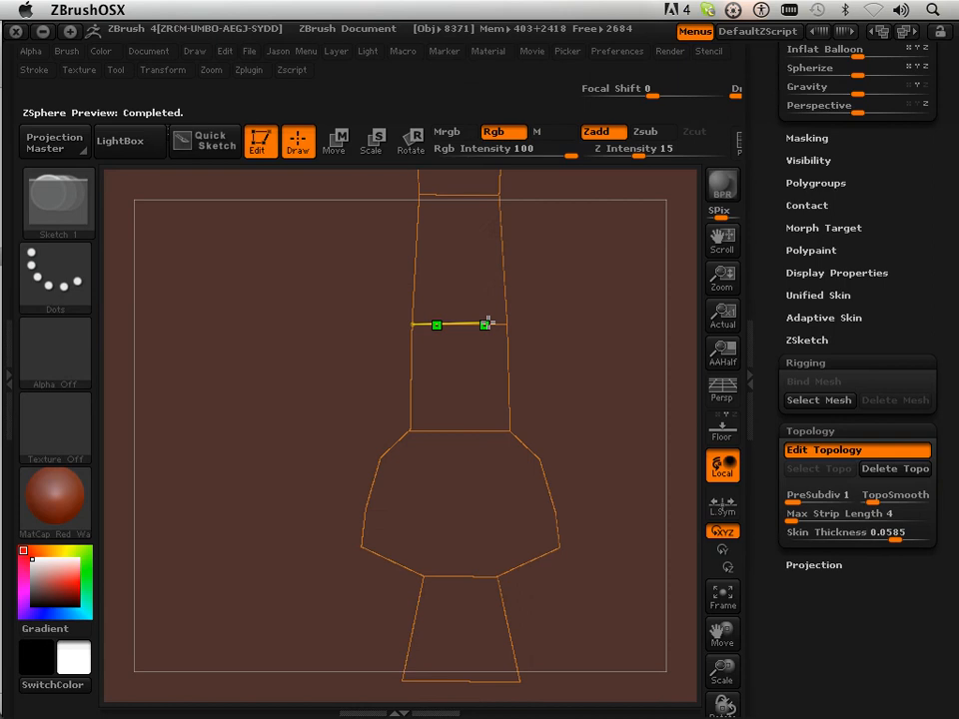
pyautogui.press('ctrl')
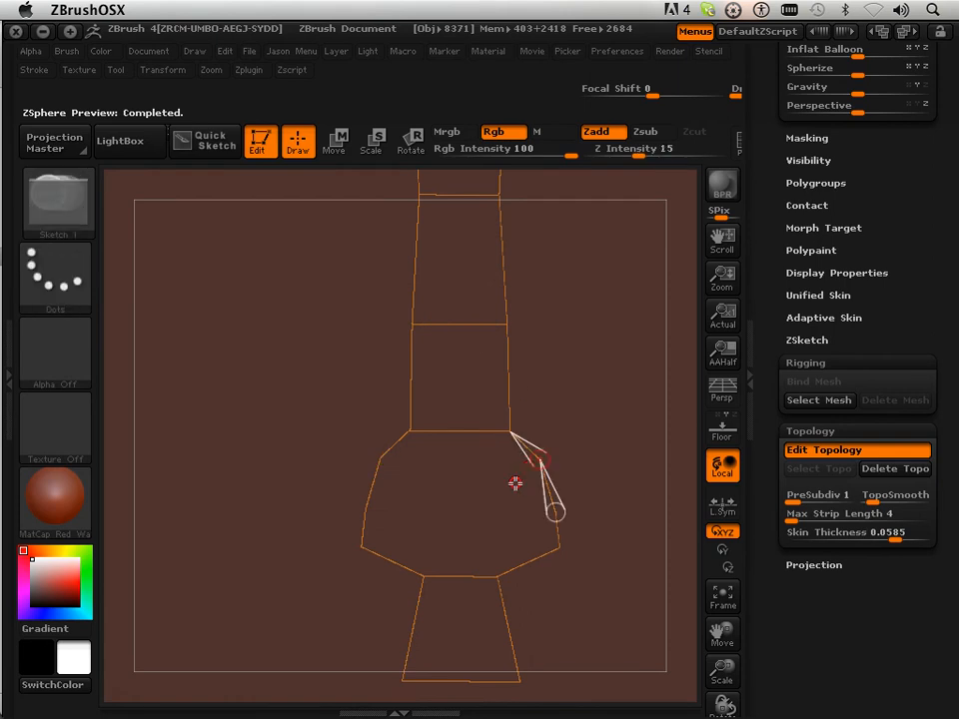
pyautogui.click(515, 480)
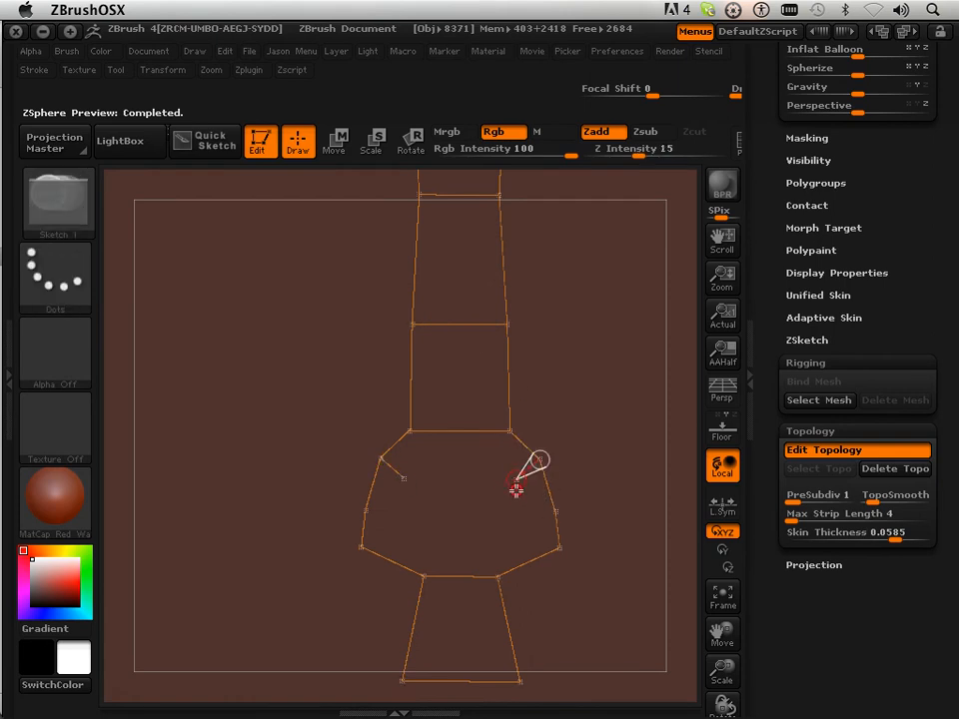
pyautogui.keyDown('ctrl'); pyautogui.click(511, 433); pyautogui.keyUp('ctrl')
pyautogui.click(492, 465)
pyautogui.keyDown('ctrl'); pyautogui.click(556, 512); pyautogui.keyUp('ctrl')
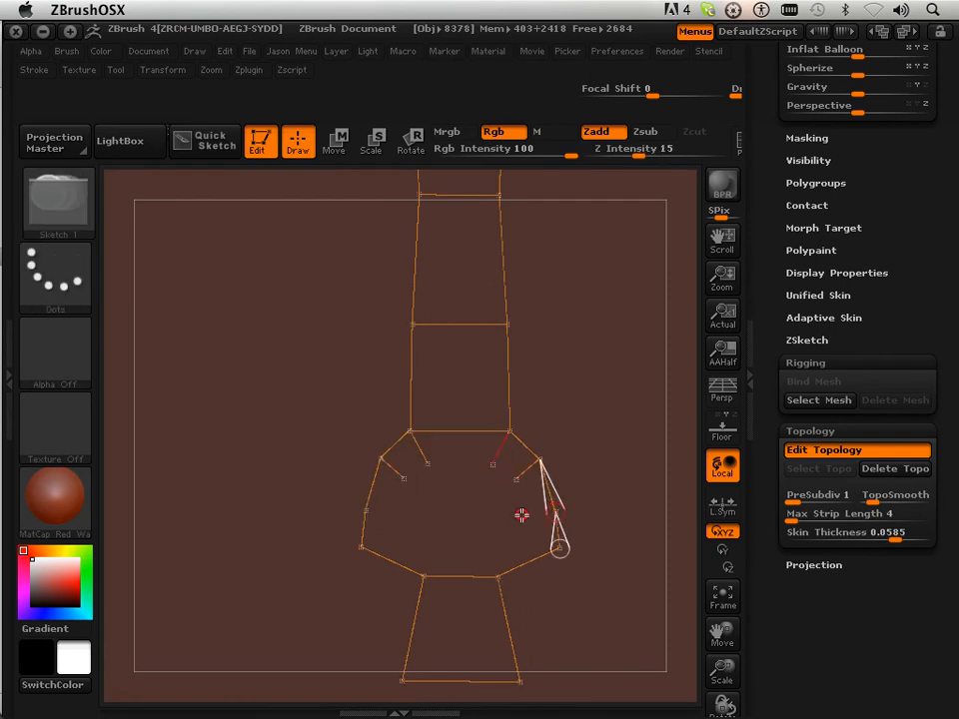
pyautogui.click(522, 514)
pyautogui.keyDown('ctrl'); pyautogui.click(559, 547); pyautogui.keyUp('ctrl')
pyautogui.click(513, 536)
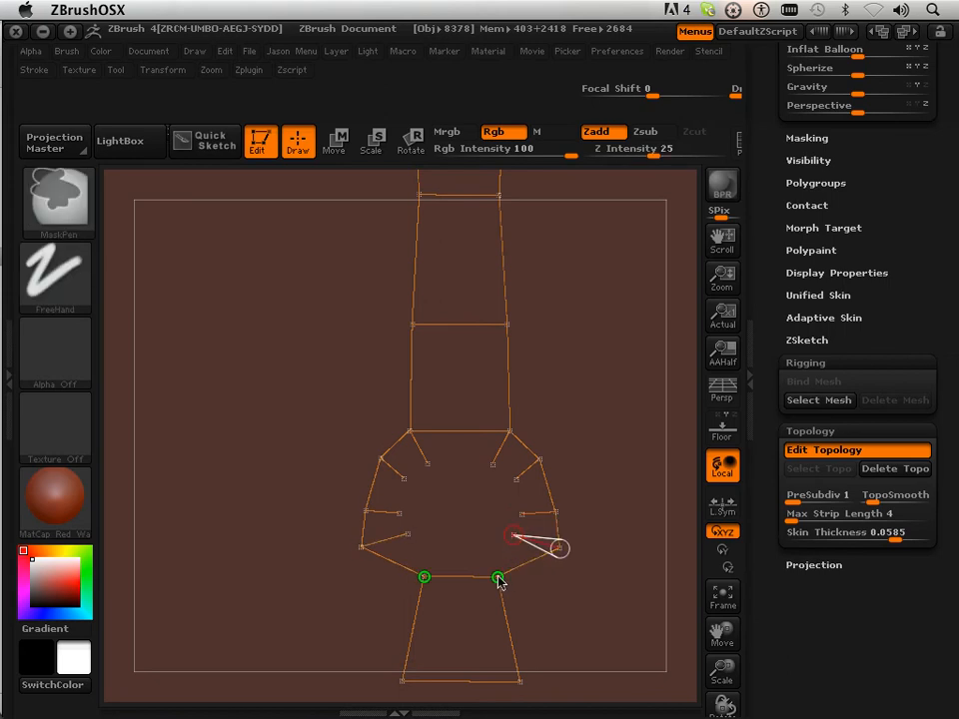
pyautogui.keyDown('ctrl'); pyautogui.click(500, 578); pyautogui.keyUp('ctrl')
pyautogui.click(485, 550)
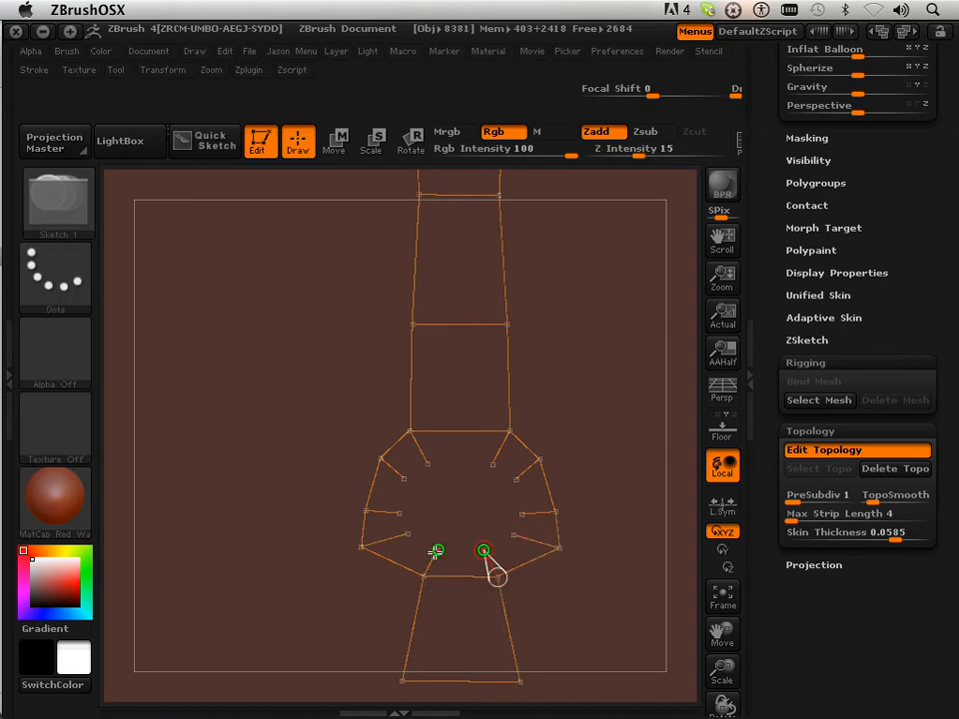
# - Connect the inner ends of all the spokes into a closed ring inside the rounded outline
pyautogui.click(408, 535)
pyautogui.keyDown('ctrl'); pyautogui.click(409, 536); pyautogui.keyUp('ctrl')
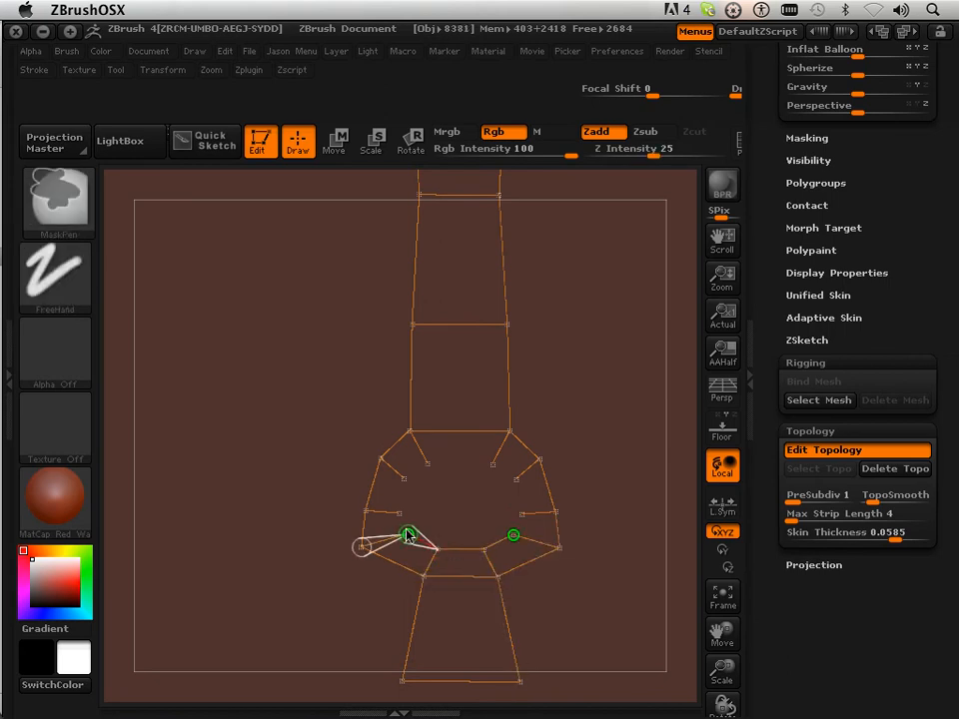
pyautogui.click(399, 513)
pyautogui.keyDown('ctrl'); pyautogui.click(399, 512); pyautogui.keyUp('ctrl')
pyautogui.click(403, 480)
pyautogui.keyDown('ctrl'); pyautogui.click(404, 479); pyautogui.keyUp('ctrl')
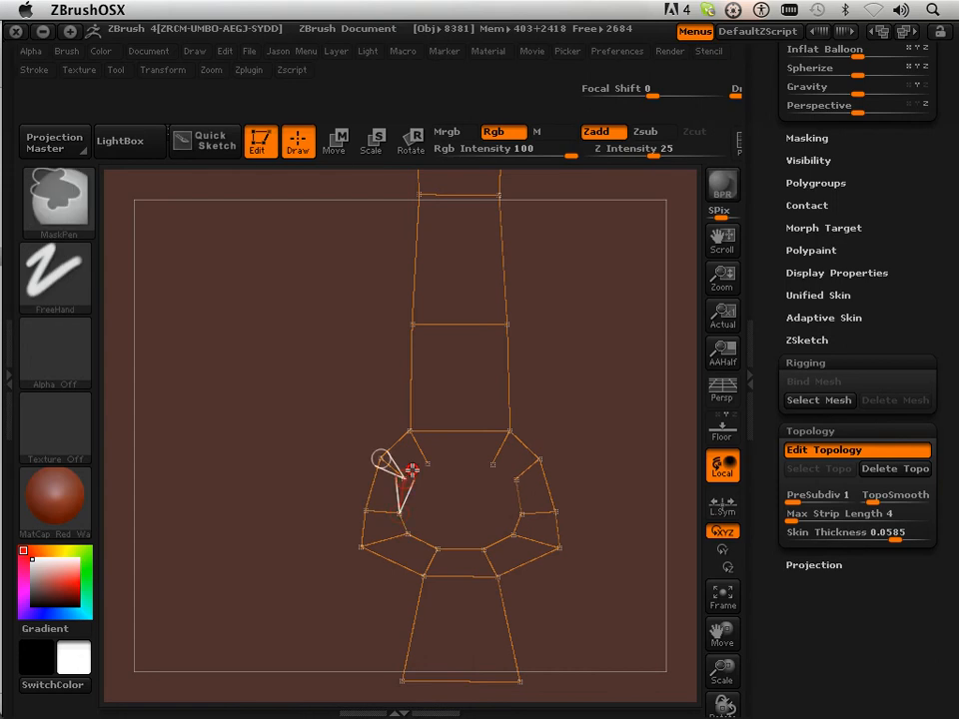
pyautogui.click(426, 463)
pyautogui.keyDown('ctrl'); pyautogui.click(426, 464); pyautogui.keyUp('ctrl')
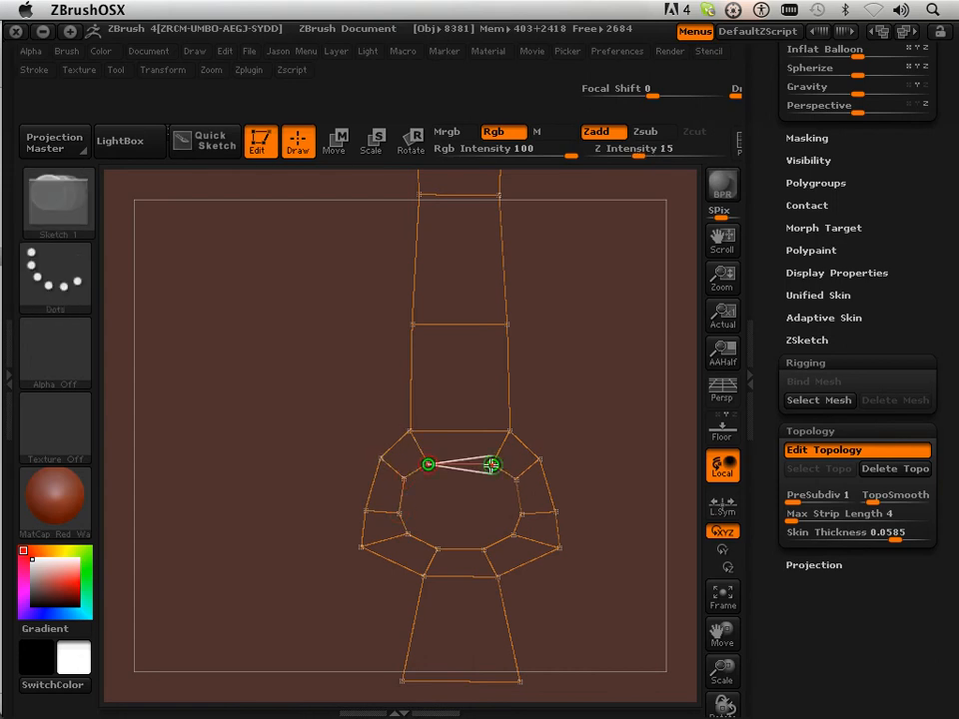
# - Try to connect the inner ring's uppermost and lowest points with a mirrored pair of vertical edges
pyautogui.keyDown('ctrl'); pyautogui.click(483, 551); pyautogui.keyUp('ctrl')
pyautogui.click(490, 466)
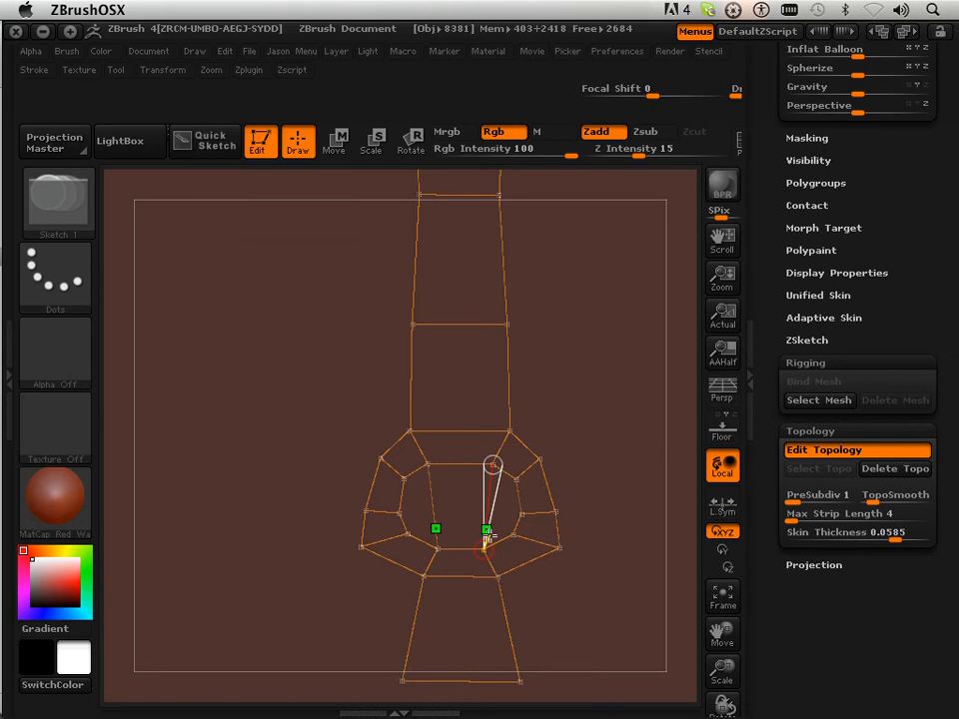
pyautogui.keyDown('ctrl'); pyautogui.click(521, 516); pyautogui.keyUp('ctrl')
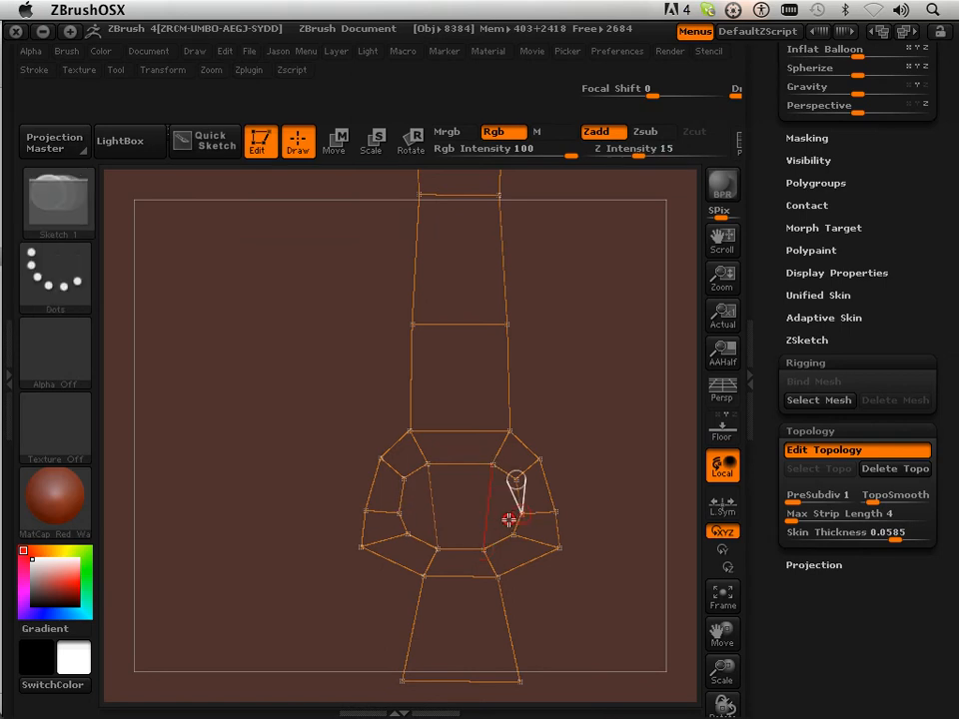
pyautogui.hotkey('ctrl', 'z')
# - Add a mirrored point inside the inner ring, joined to its side, uppermost and lowest points, and bridge the pair across the centre
pyautogui.keyDown('ctrl'); pyautogui.click(522, 516); pyautogui.keyUp('ctrl')
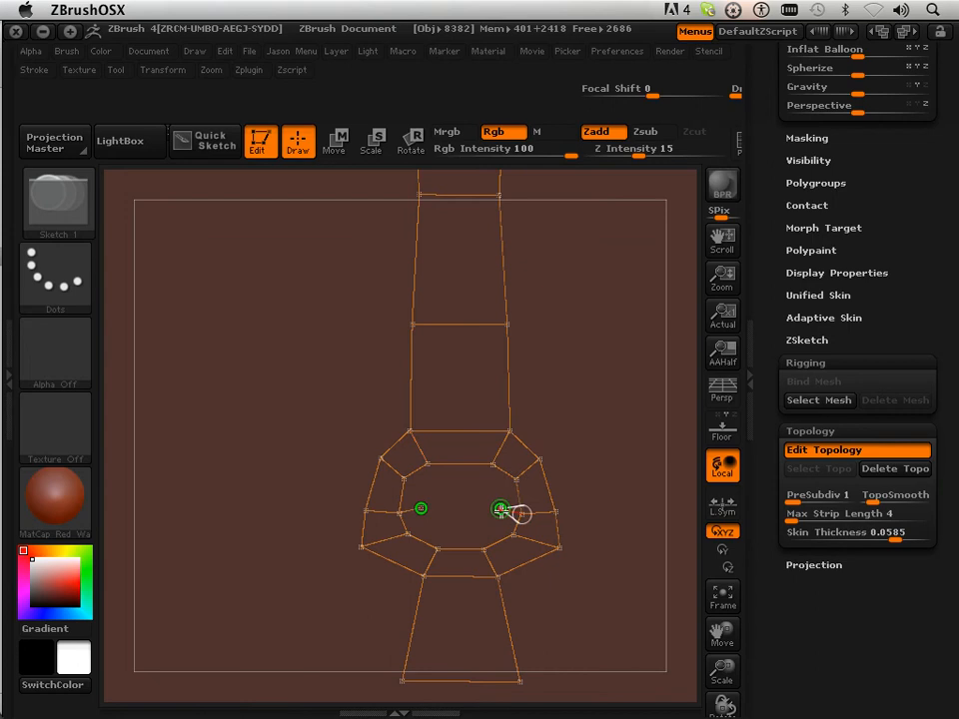
pyautogui.keyDown('ctrl'); pyautogui.click(495, 472); pyautogui.keyUp('ctrl')
pyautogui.click(498, 508)
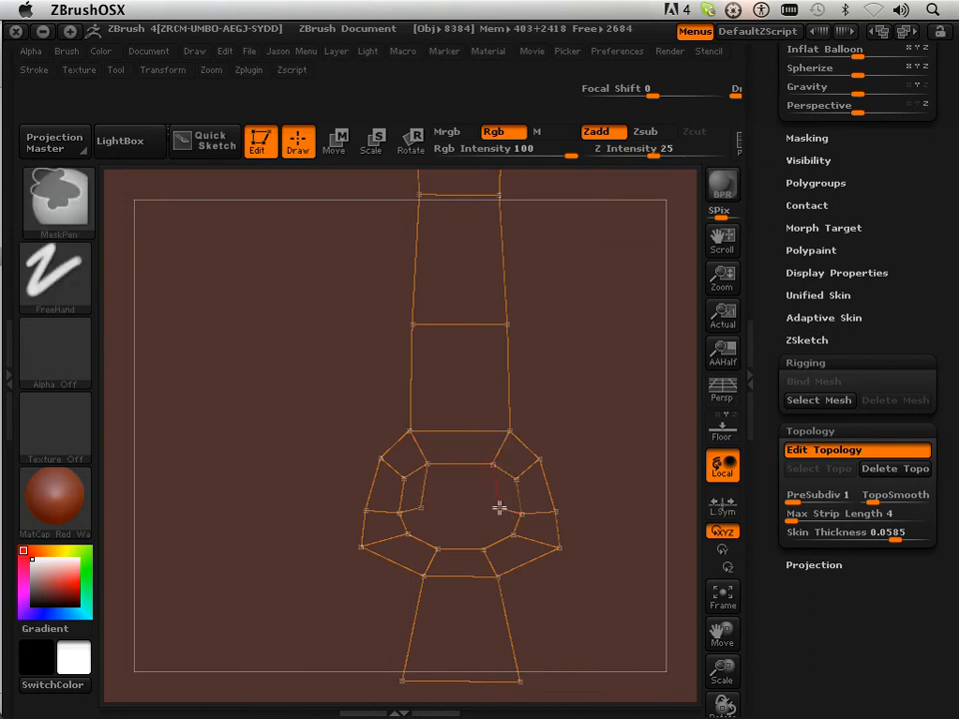
pyautogui.keyDown('ctrl'); pyautogui.click(500, 507); pyautogui.keyUp('ctrl')
pyautogui.click(484, 548)
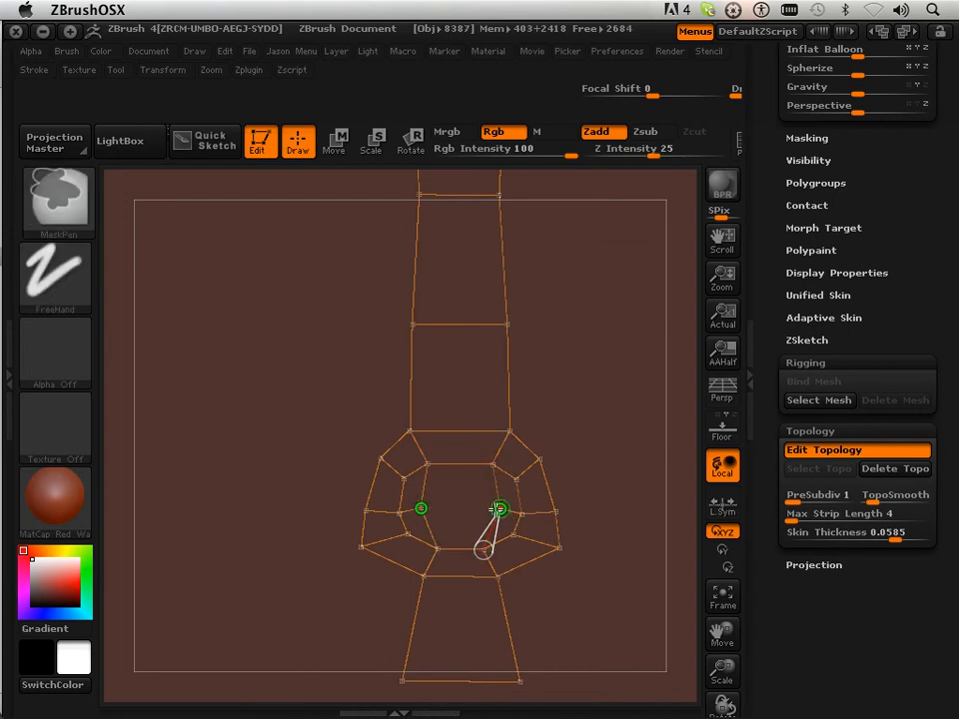
pyautogui.click(423, 509)
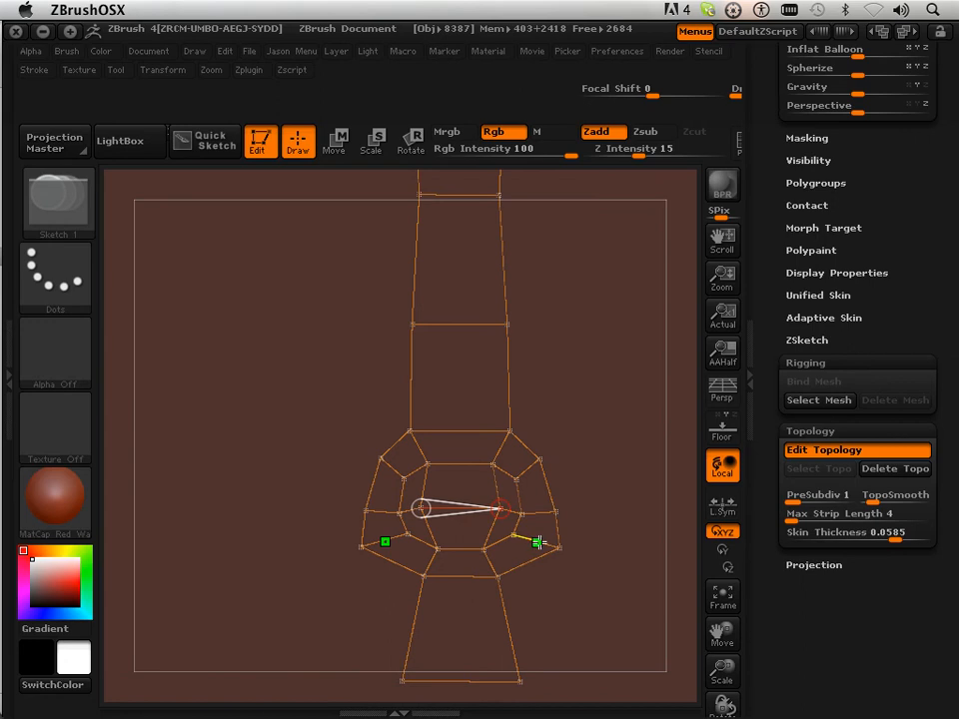
# - Turn on the polyframe display and compare the skin preview of the whole shape with its topology
pyautogui.press('a')
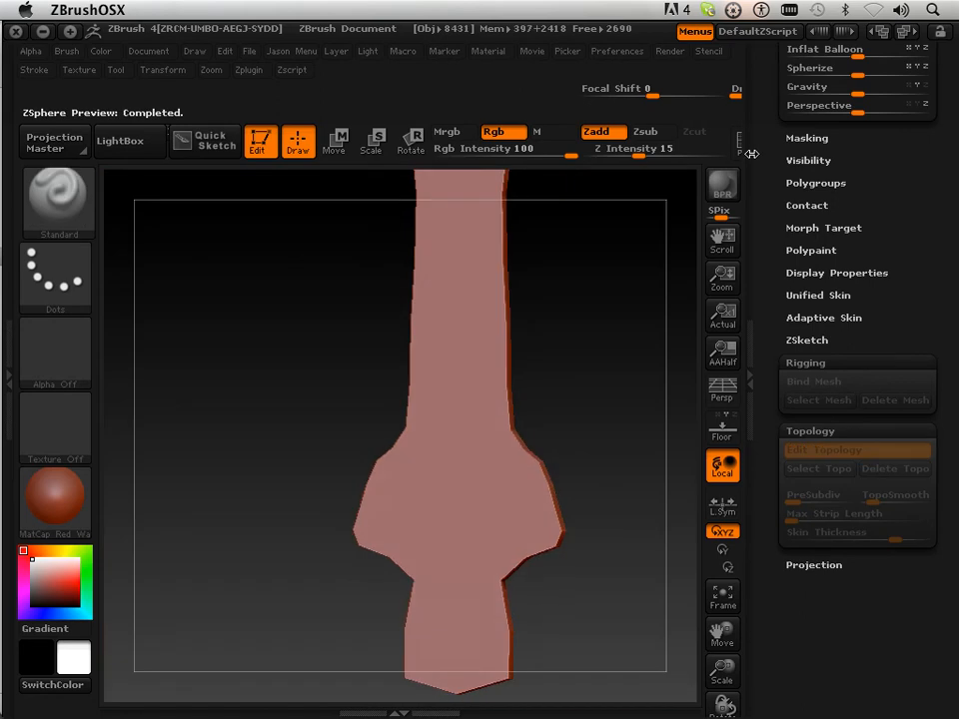
pyautogui.click(739, 150)
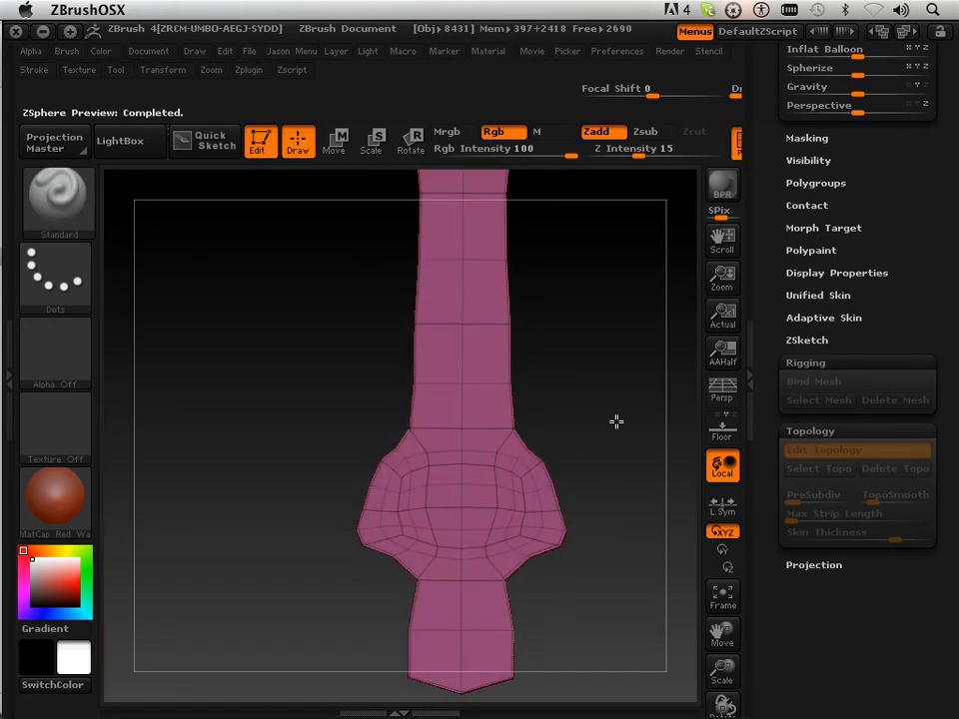
pyautogui.press('a')
pyautogui.press('a')
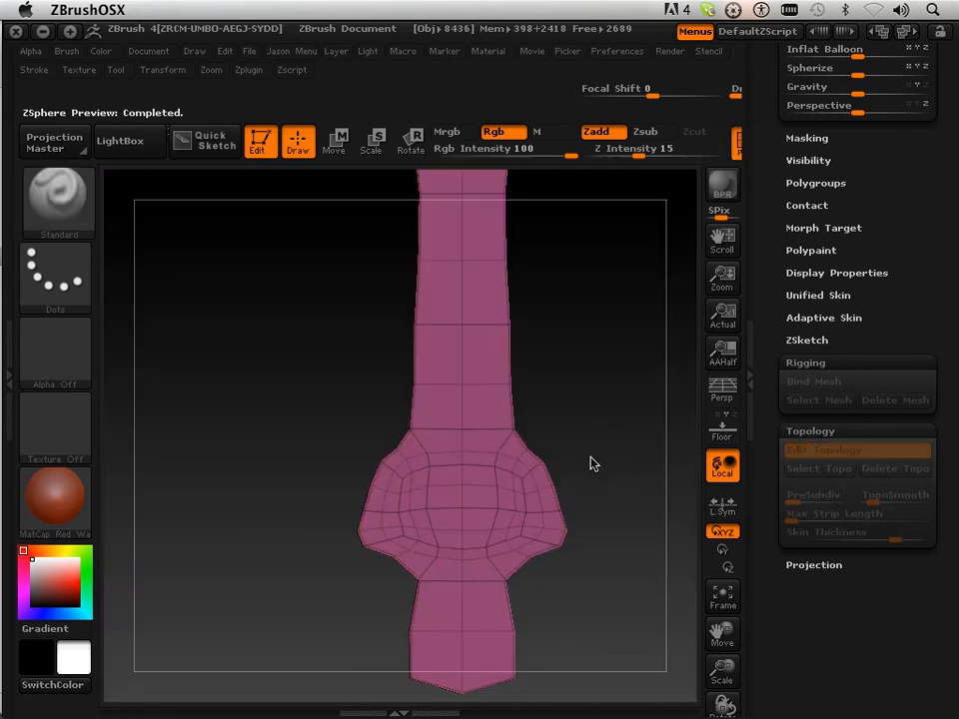
pyautogui.moveTo(721, 669)
pyautogui.mouseDown()
pyautogui.moveTo(719, 687)
pyautogui.moveTo(719, 675)
pyautogui.mouseUp()
pyautogui.click(715, 607)
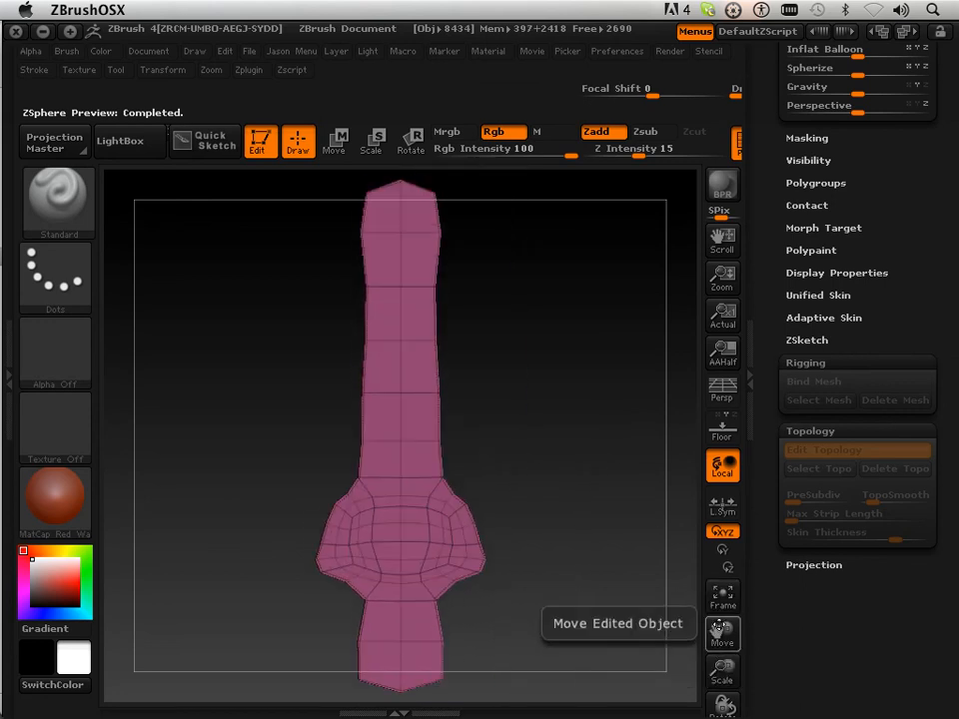
pyautogui.moveTo(716, 623); pyautogui.dragTo(711, 571)
pyautogui.press('a')
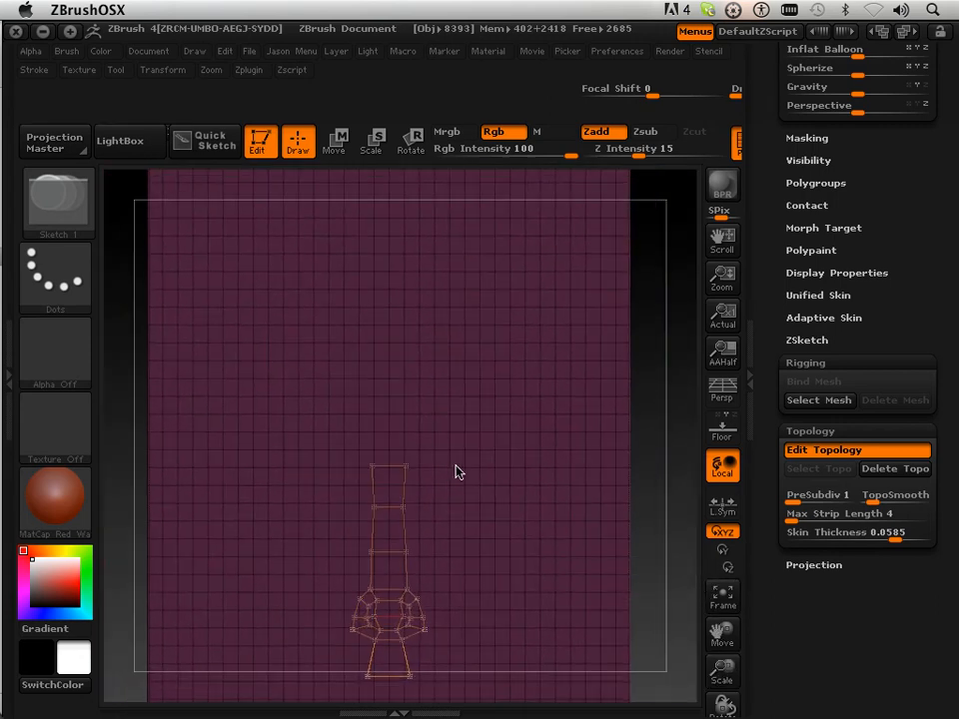
pyautogui.press('a')
pyautogui.press('a')
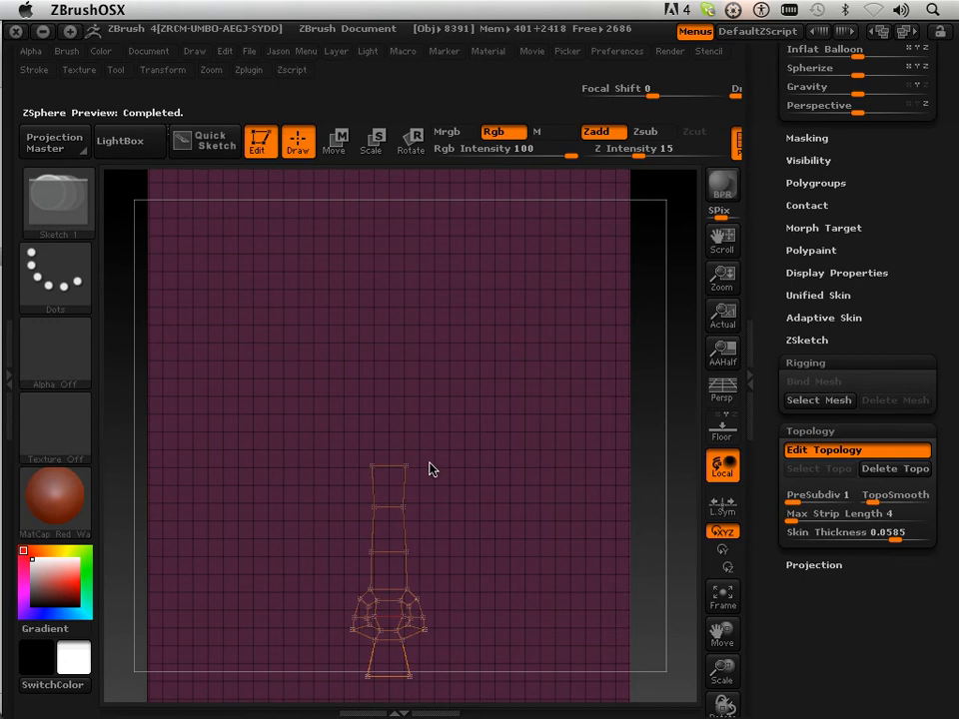
pyautogui.press('a')
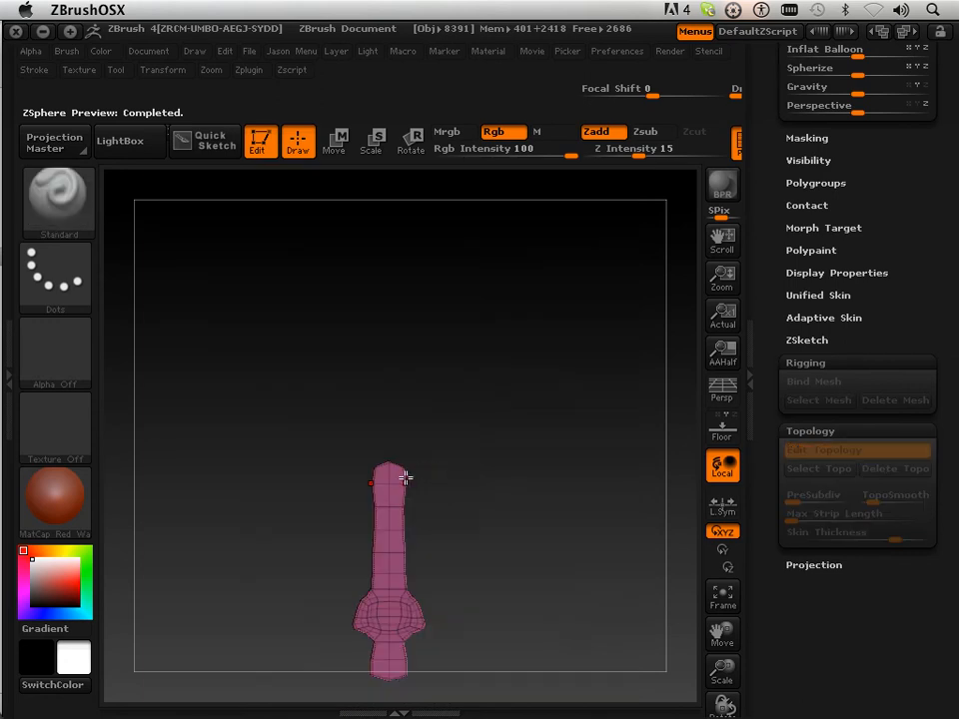
pyautogui.press('a')
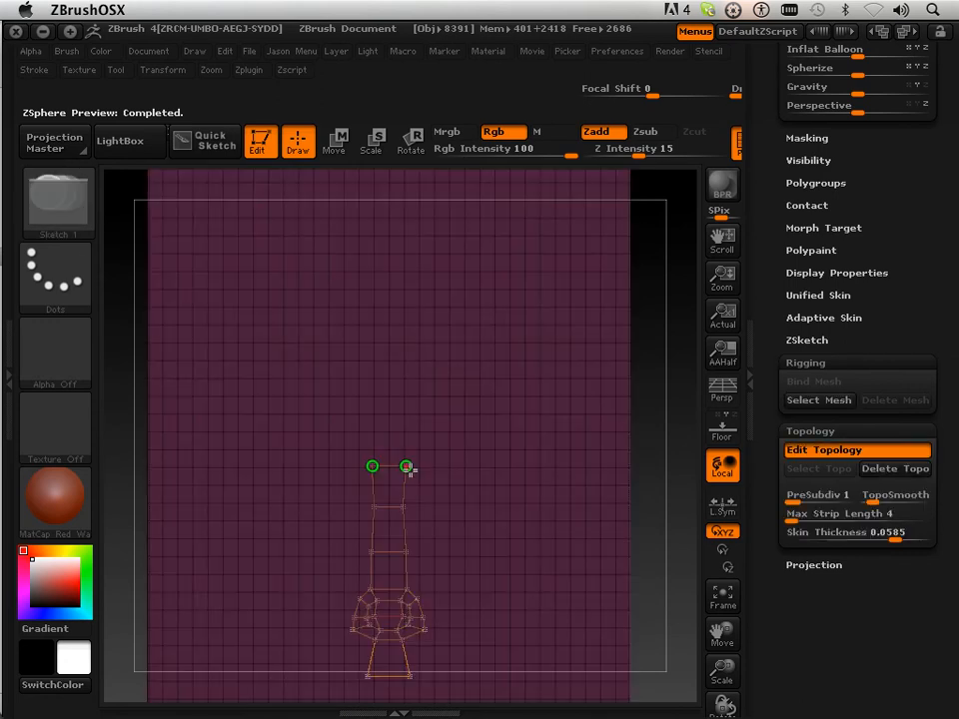
# - Extend mirrored arms outward from the stem's top corners and curve them upward, with five points per side
pyautogui.press('ctrl')
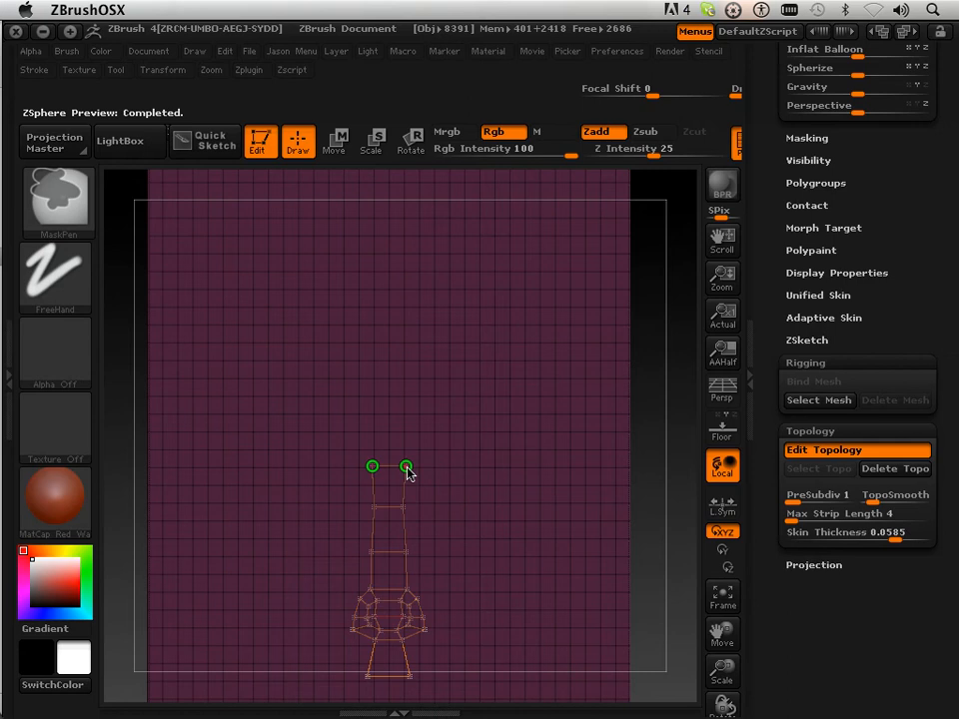
pyautogui.keyDown('ctrl'); pyautogui.click(407, 468); pyautogui.keyUp('ctrl')
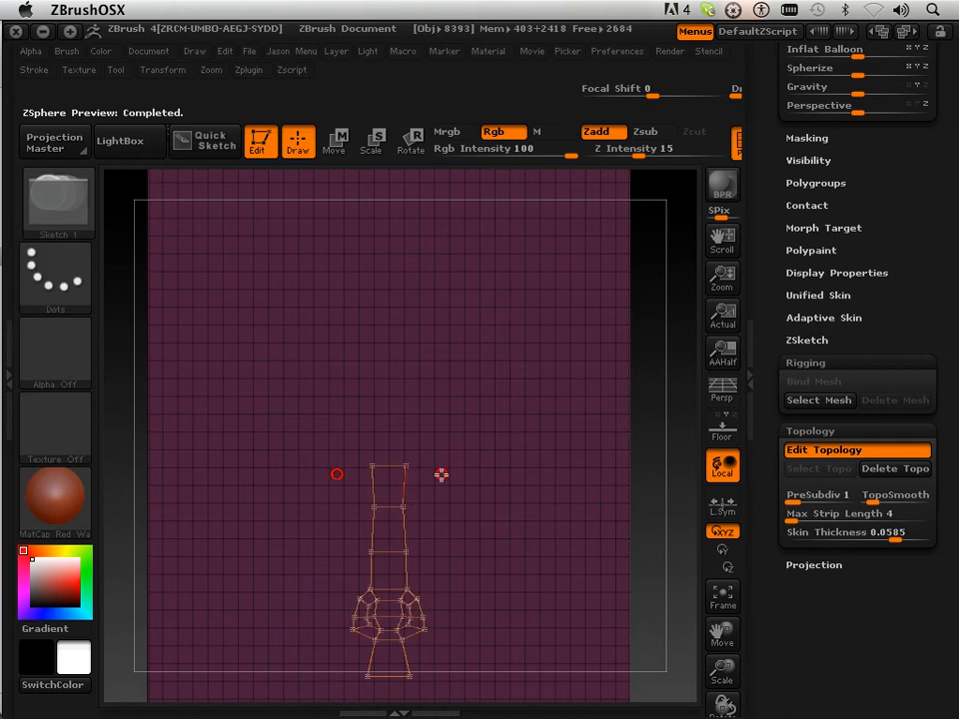
pyautogui.keyDown('ctrl'); pyautogui.click(406, 466); pyautogui.keyUp('ctrl')
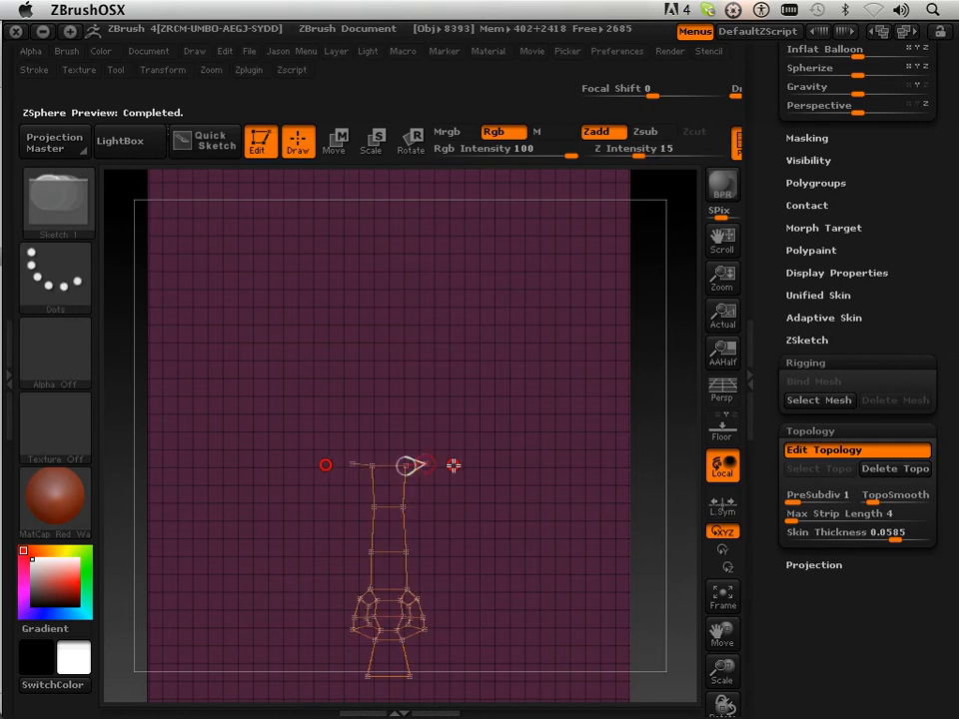
pyautogui.moveTo(456, 471)
pyautogui.mouseDown()
pyautogui.moveTo(498, 459)
pyautogui.moveTo(509, 438)
pyautogui.moveTo(504, 385)
pyautogui.mouseUp()
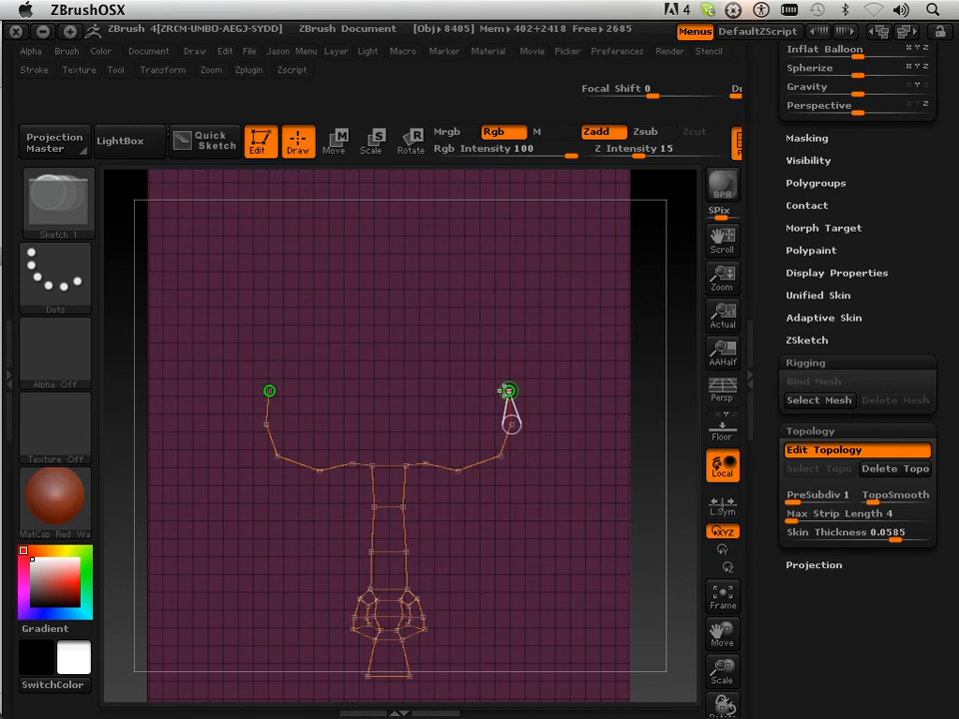
# - Bring the mirrored arms to a peaked tip and place one point on each tip's inner side
pyautogui.keyDown('ctrl'); pyautogui.click(507, 390); pyautogui.keyUp('ctrl')
pyautogui.click(498, 376)
pyautogui.keyDown('ctrl'); pyautogui.click(500, 377); pyautogui.keyUp('ctrl')
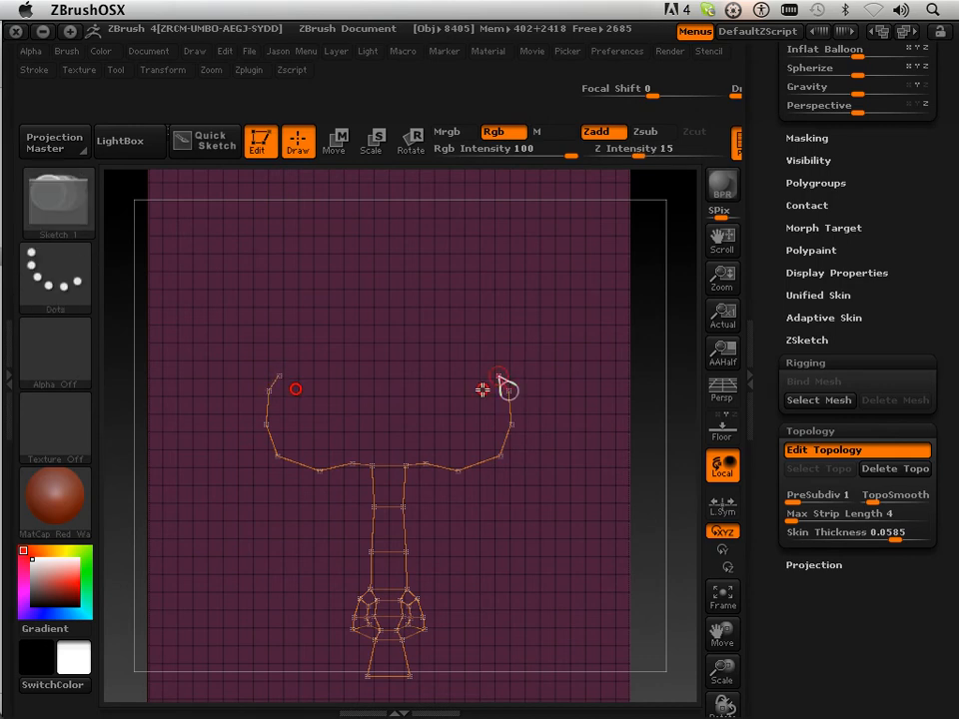
pyautogui.click(486, 388)
pyautogui.keyDown('ctrl'); pyautogui.click(487, 389); pyautogui.keyUp('ctrl')
# - Trace the arms' inner outline down and back toward the centre, ending above the stem's corners, and link both ends across the centre
pyautogui.click(494, 403)
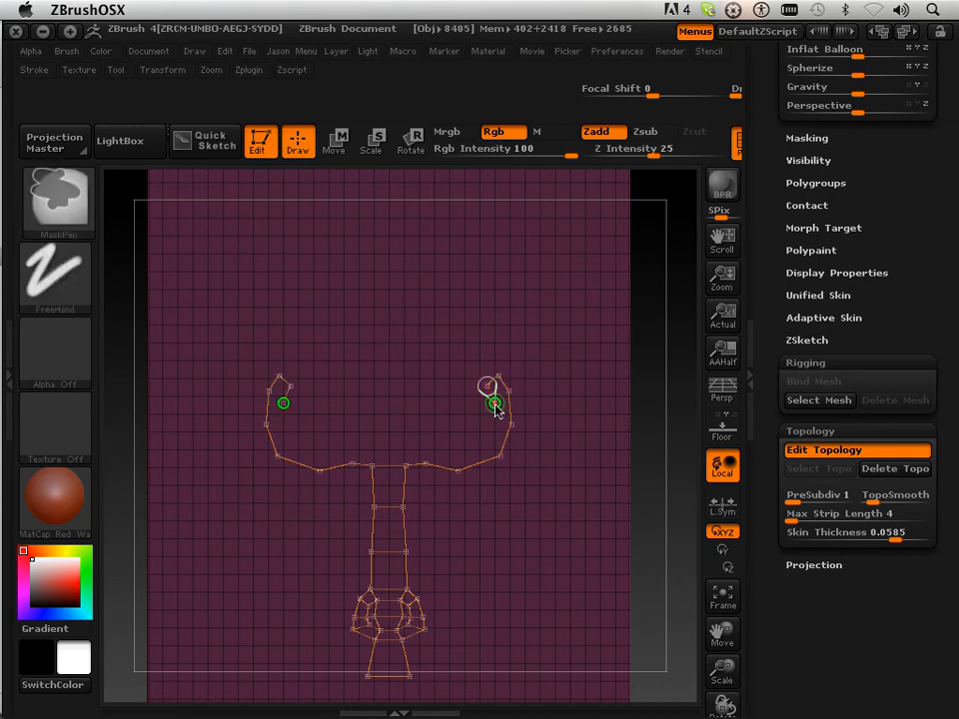
pyautogui.click(496, 424)
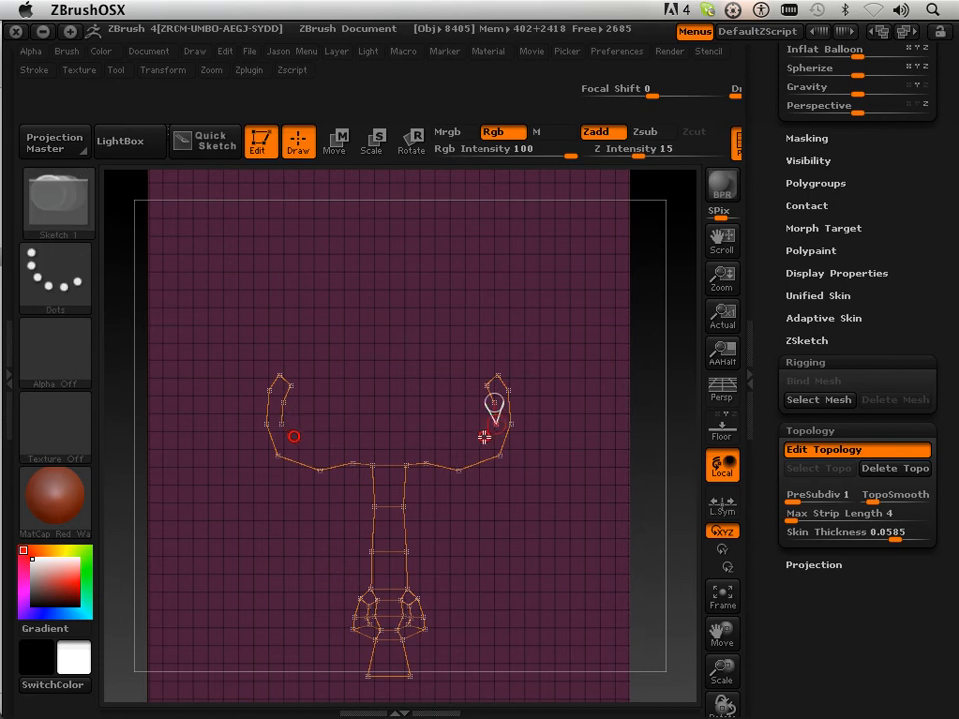
pyautogui.click(484, 437)
pyautogui.keyDown('ctrl'); pyautogui.click(482, 439); pyautogui.keyUp('ctrl')
pyautogui.click(458, 446)
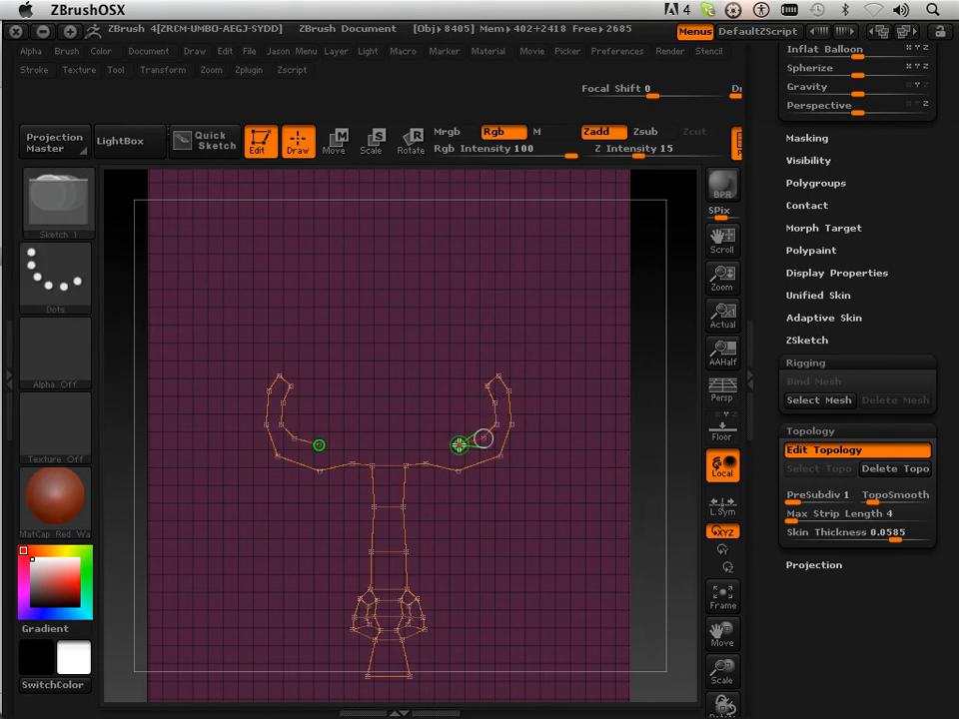
pyautogui.click(429, 441)
pyautogui.press('ctrl')
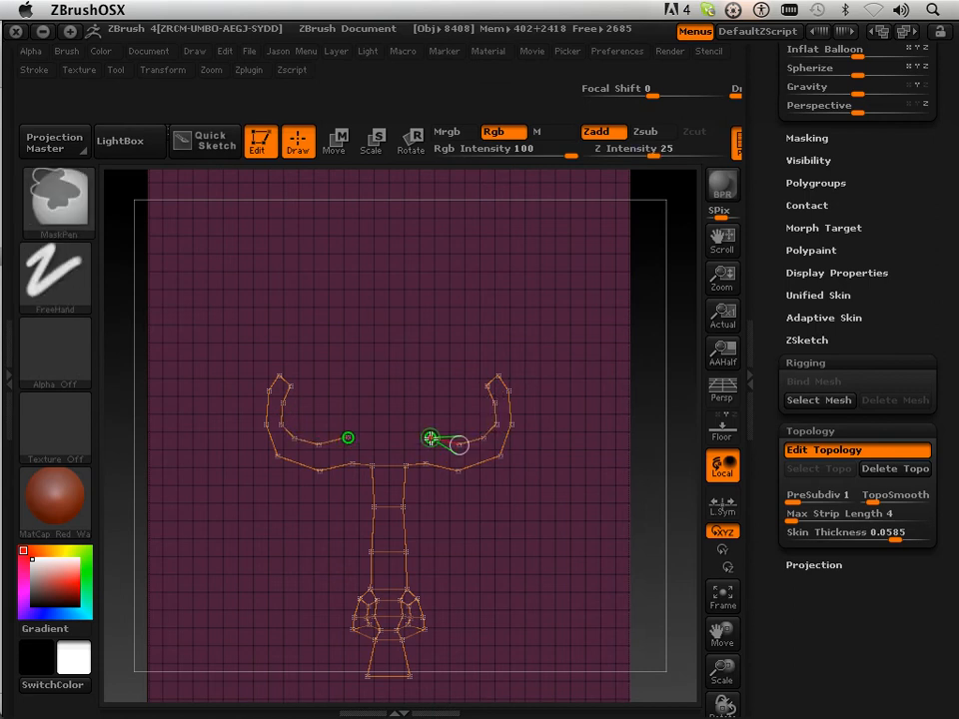
pyautogui.click(406, 437)
pyautogui.keyDown('ctrl'); pyautogui.click(405, 436); pyautogui.keyUp('ctrl')
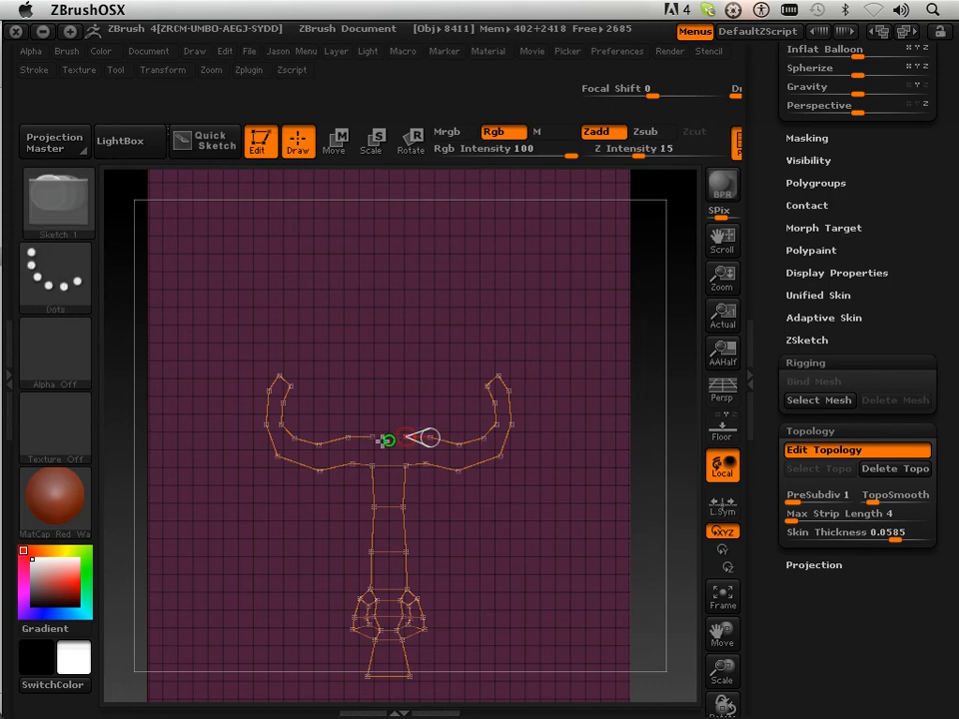
pyautogui.click(372, 436)
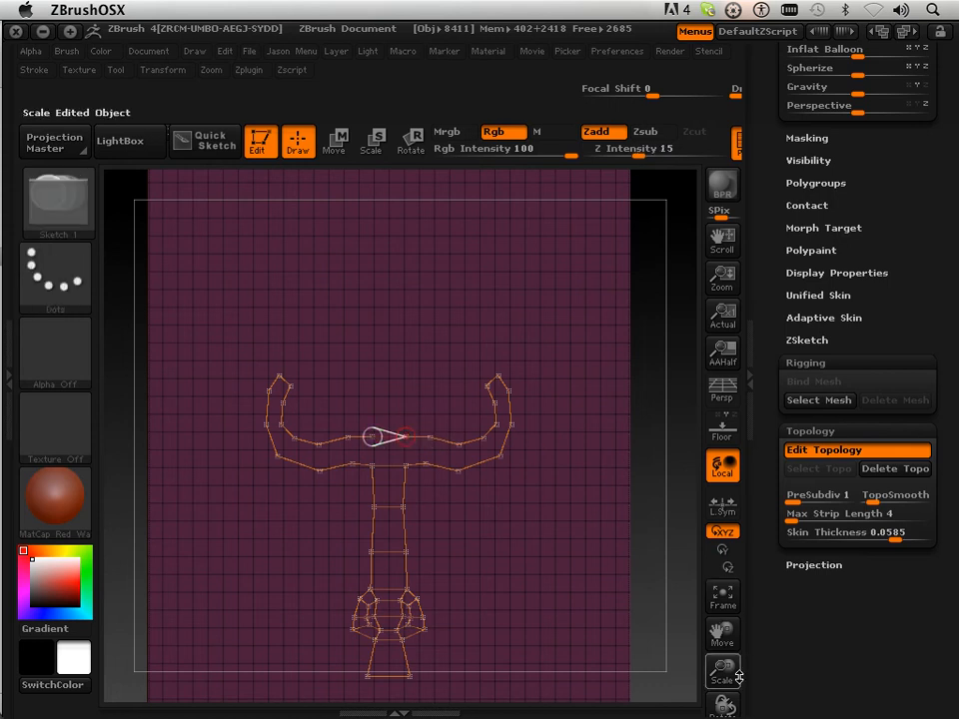
# - Undo the centre link and connect the outer and inner outlines of the mirrored arms with five cross edges per side
pyautogui.moveTo(733, 672); pyautogui.dragTo(735, 701)
pyautogui.press('ctrl')
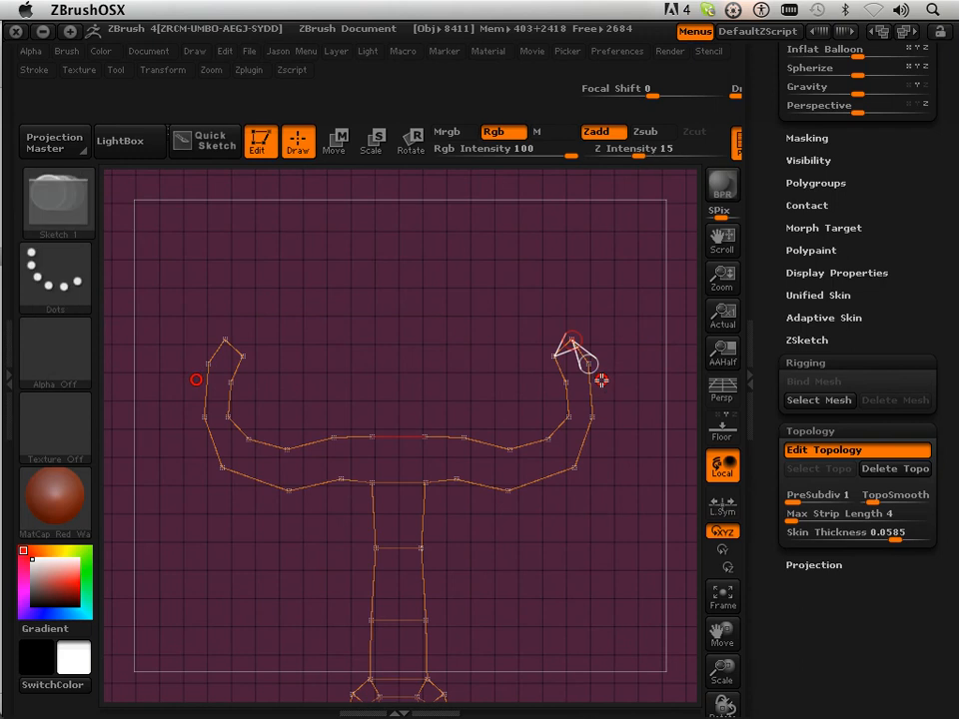
pyautogui.hotkey('ctrl', 'z')
pyautogui.keyDown('ctrl'); pyautogui.click(589, 365); pyautogui.keyUp('ctrl')
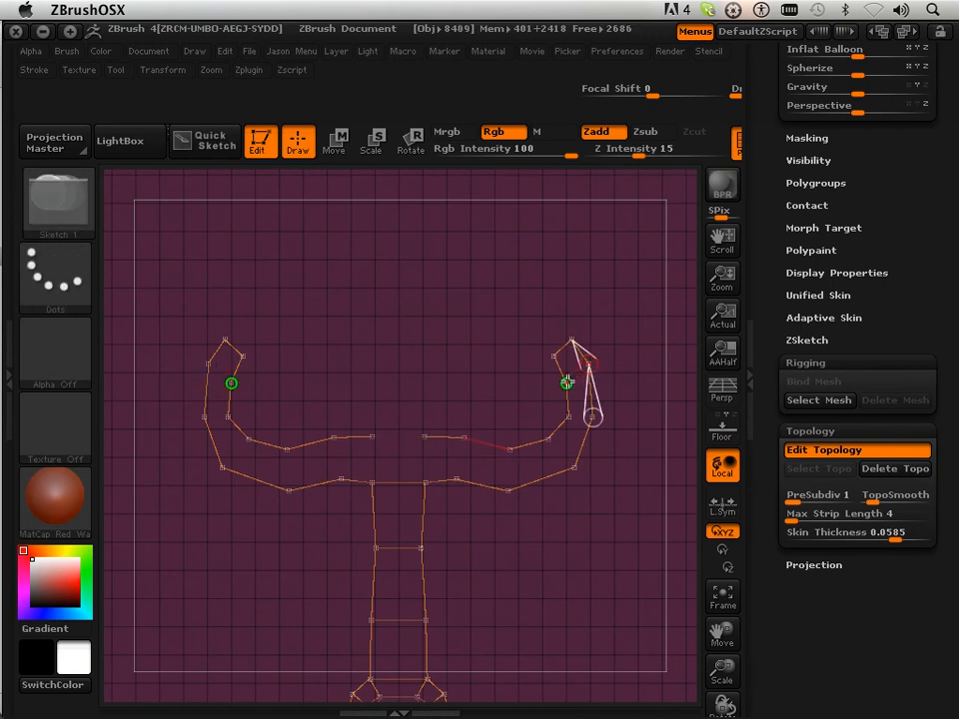
pyautogui.click(566, 383)
pyautogui.keyDown('ctrl'); pyautogui.click(593, 415); pyautogui.keyUp('ctrl')
pyautogui.click(567, 415)
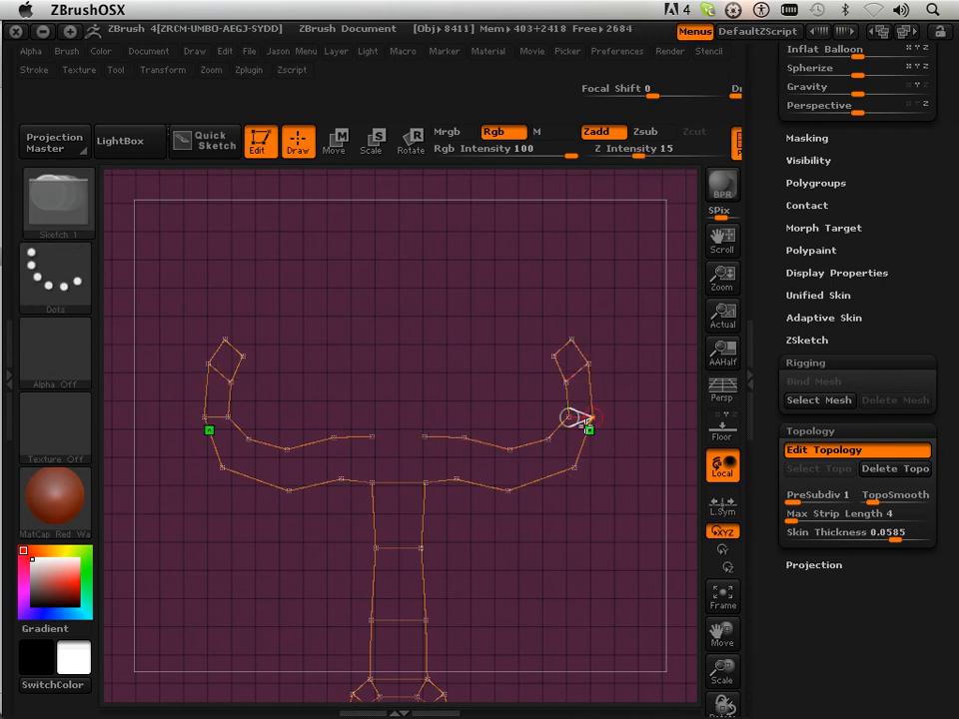
pyautogui.keyDown('ctrl'); pyautogui.click(577, 469); pyautogui.keyUp('ctrl')
pyautogui.click(551, 443)
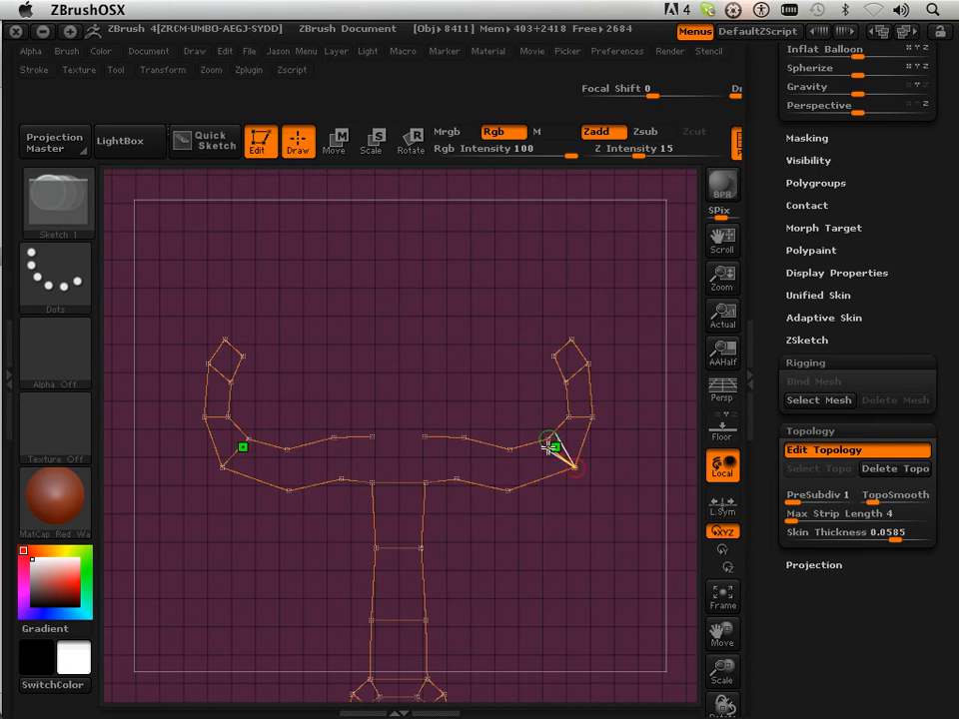
pyautogui.keyDown('ctrl'); pyautogui.click(509, 493); pyautogui.keyUp('ctrl')
pyautogui.click(509, 452)
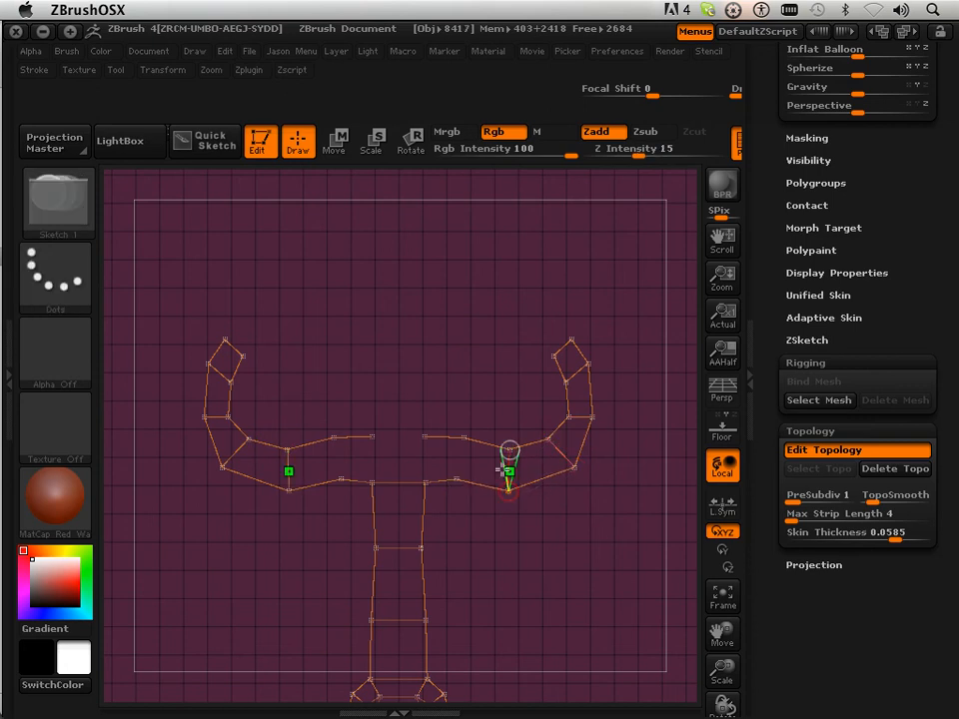
pyautogui.keyDown('ctrl'); pyautogui.click(459, 483); pyautogui.keyUp('ctrl')
pyautogui.click(464, 439)
# - Extend the stem's upper corners to the arms' upper outline and bridge the outline across the centre to close the middle face
pyautogui.keyDown('ctrl'); pyautogui.click(425, 483); pyautogui.keyUp('ctrl')
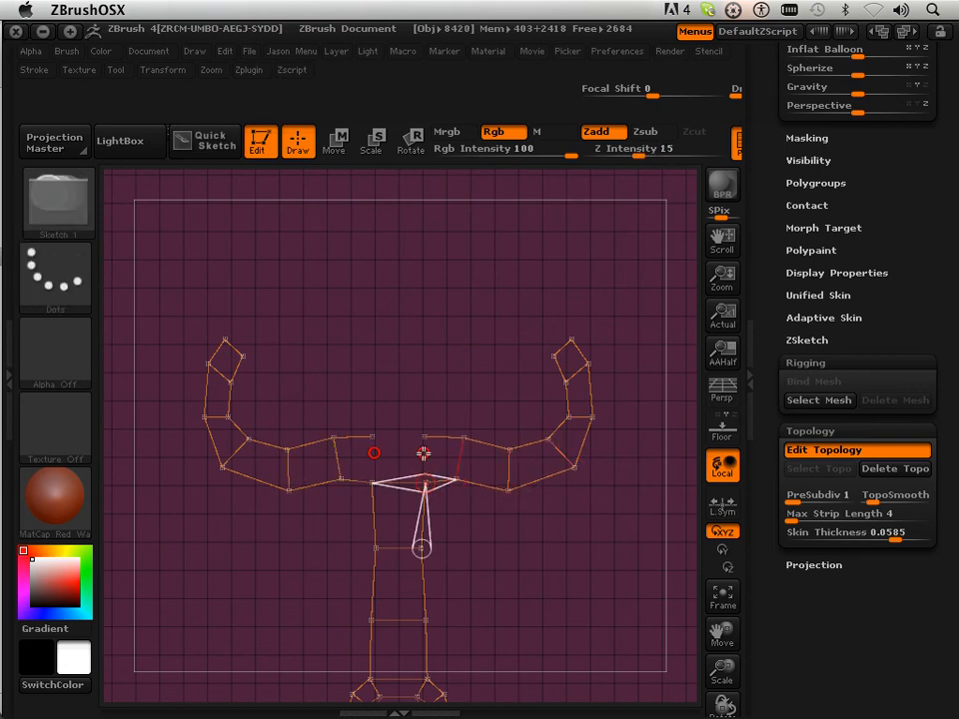
pyautogui.click(424, 437)
pyautogui.keyDown('ctrl'); pyautogui.click(425, 437); pyautogui.keyUp('ctrl')
pyautogui.click(376, 434)
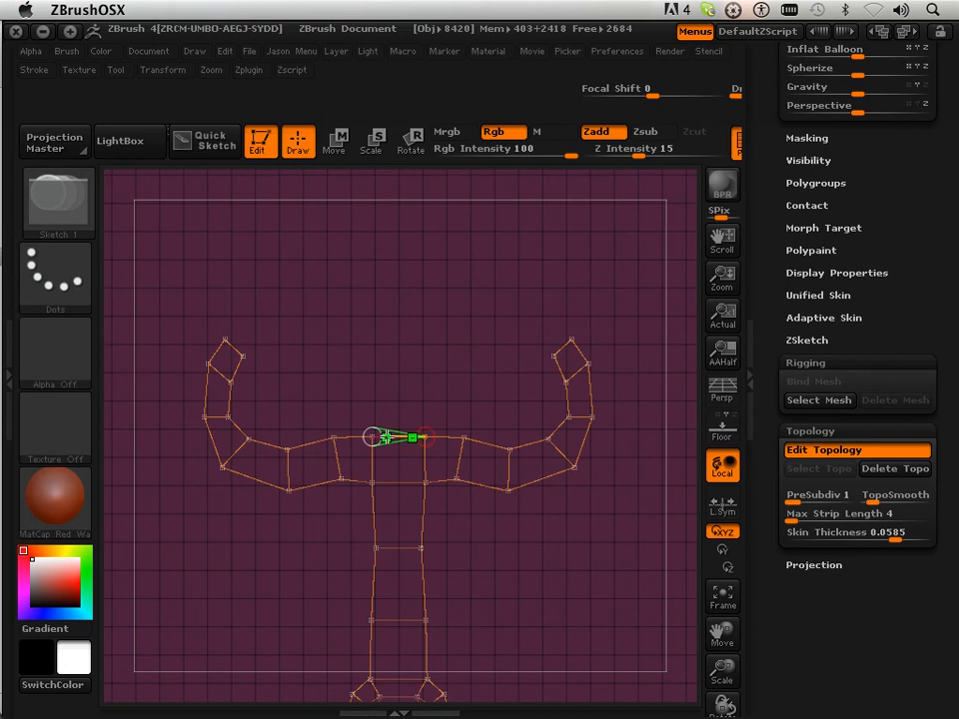
# - Preview the skin generated from the completed arms and stem
pyautogui.press('a')
pyautogui.moveTo(554, 536)
pyautogui.mouseDown()
pyautogui.moveTo(569, 552)
pyautogui.moveTo(564, 558)
pyautogui.moveTo(653, 553)
pyautogui.moveTo(566, 556)
pyautogui.mouseUp()
pyautogui.press('a')
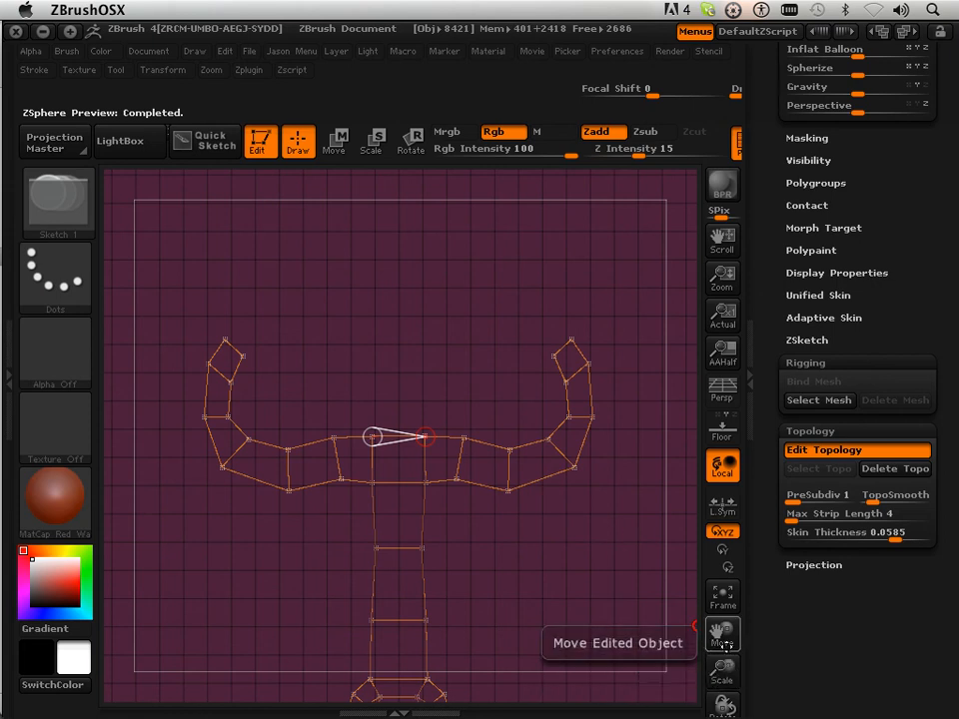
# - Lay a separate mirrored chain of points just outside the stem's sides, running from below the arms to the top of the ringed base
pyautogui.moveTo(722, 668); pyautogui.dragTo(723, 688)
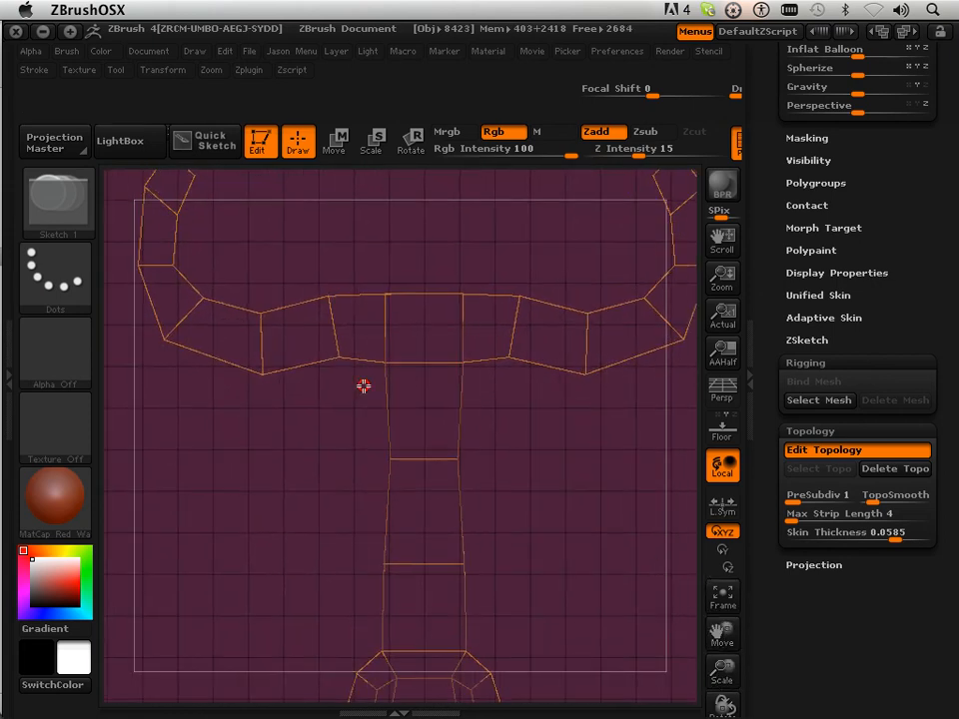
pyautogui.press('shift')
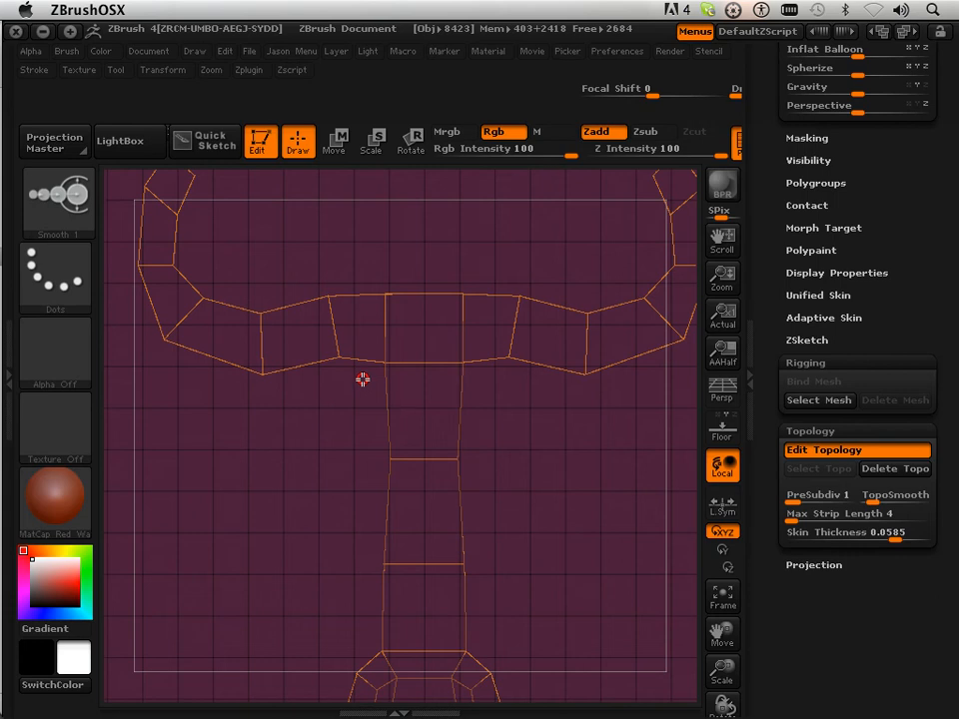
pyautogui.press('ctrl')
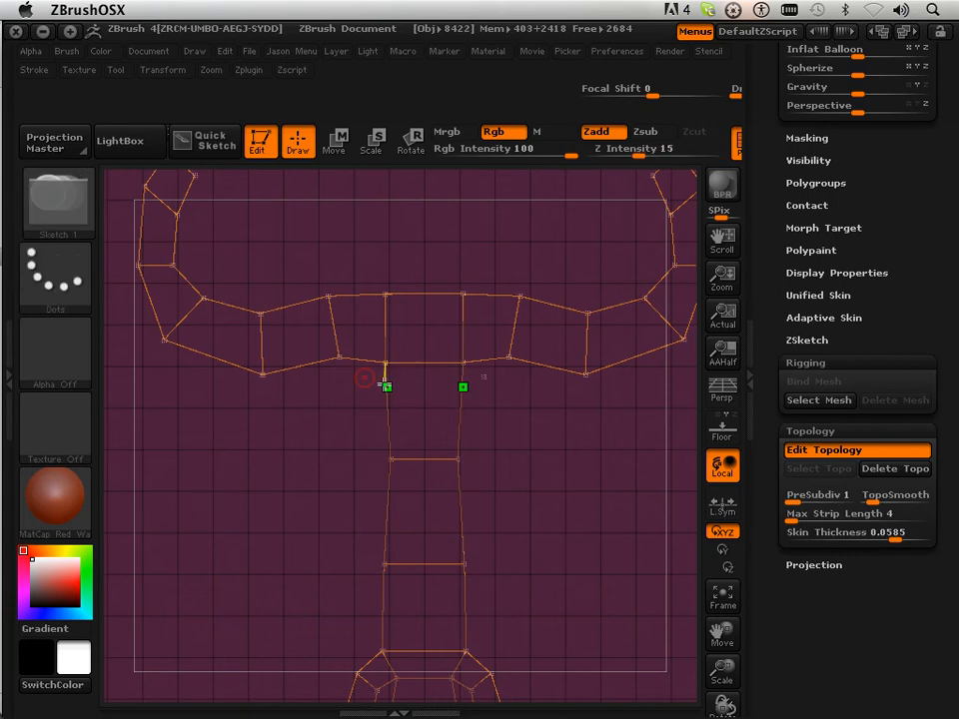
pyautogui.press('ctrl')
pyautogui.click(484, 400)
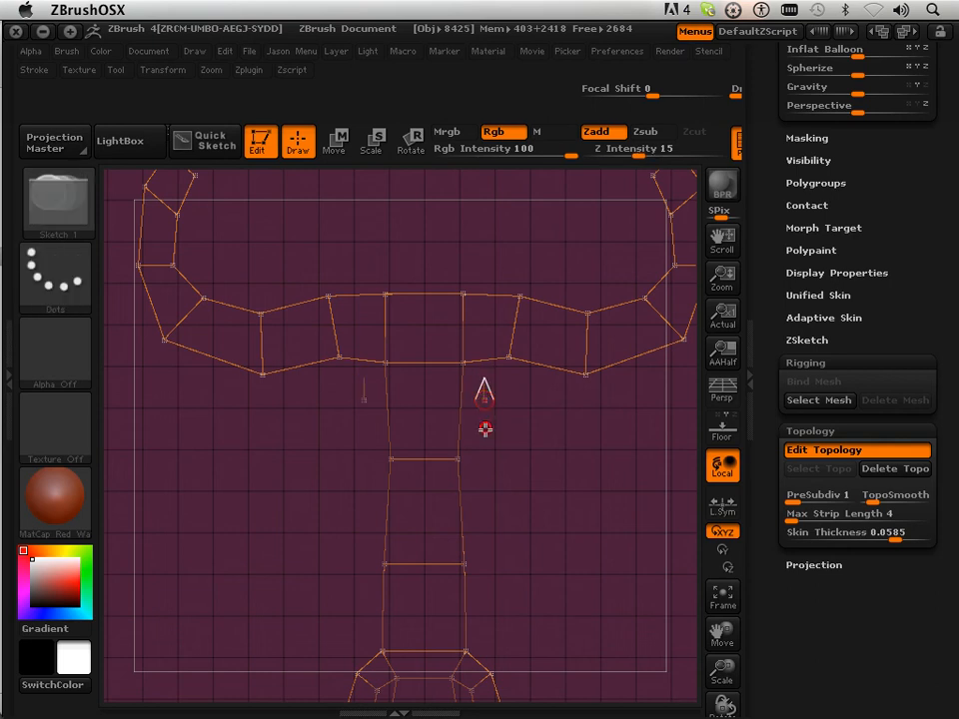
pyautogui.click(481, 456)
pyautogui.click(479, 532)
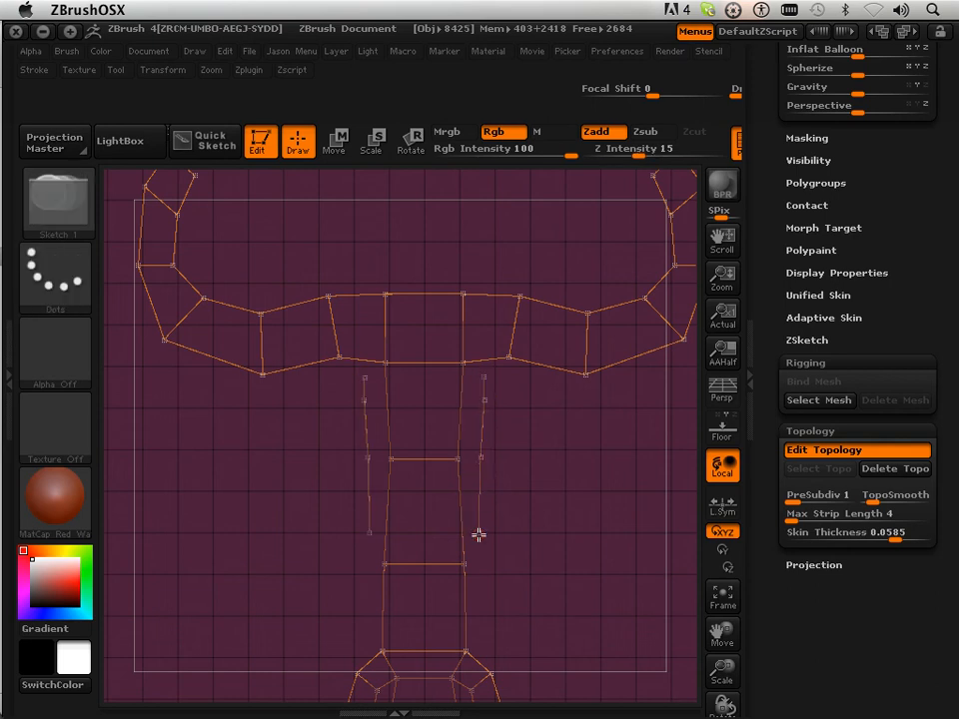
pyautogui.click(482, 595)
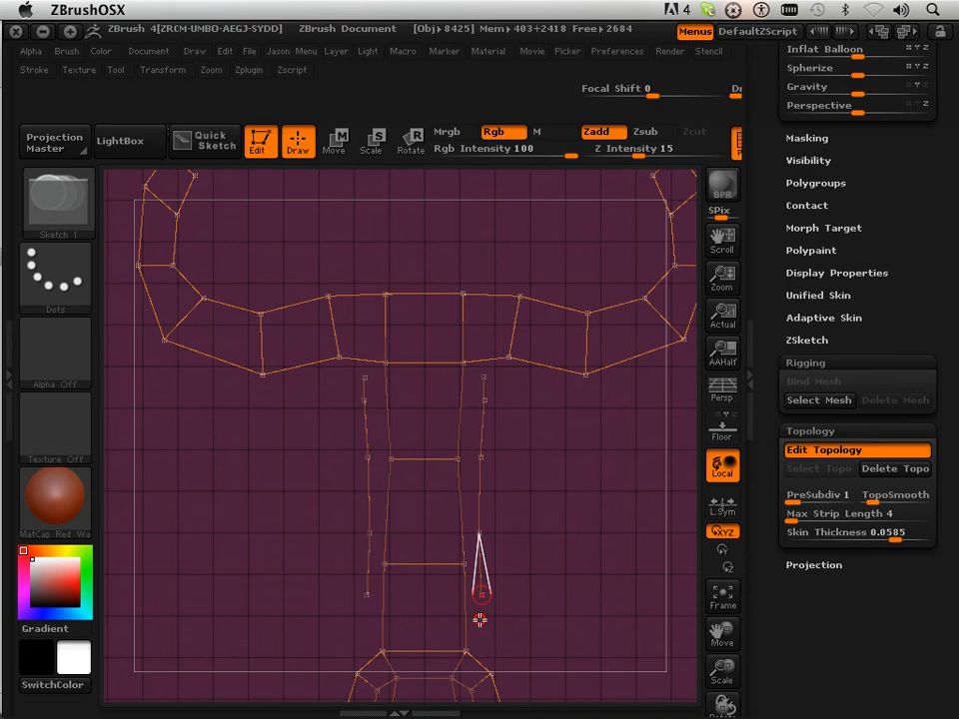
pyautogui.click(480, 621)
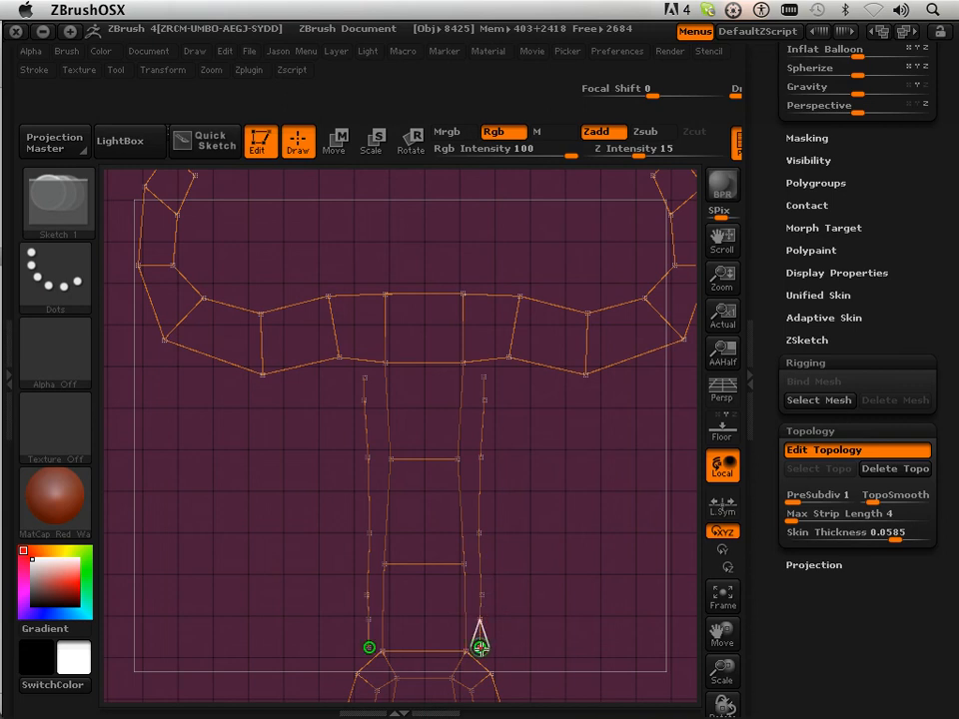
pyautogui.press('super+z')
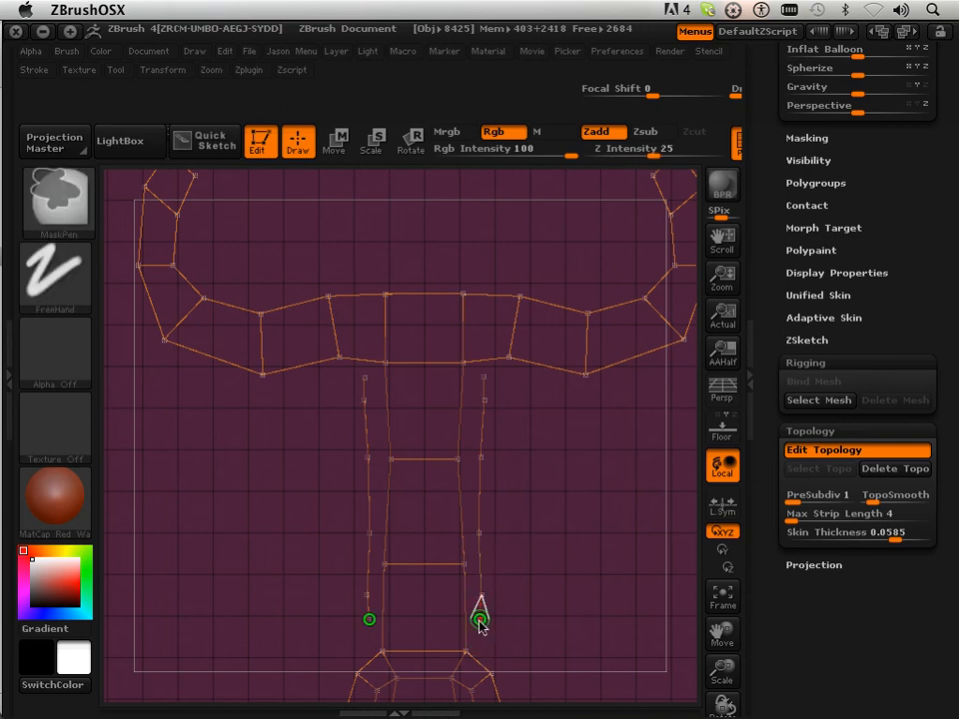
pyautogui.click(480, 648)
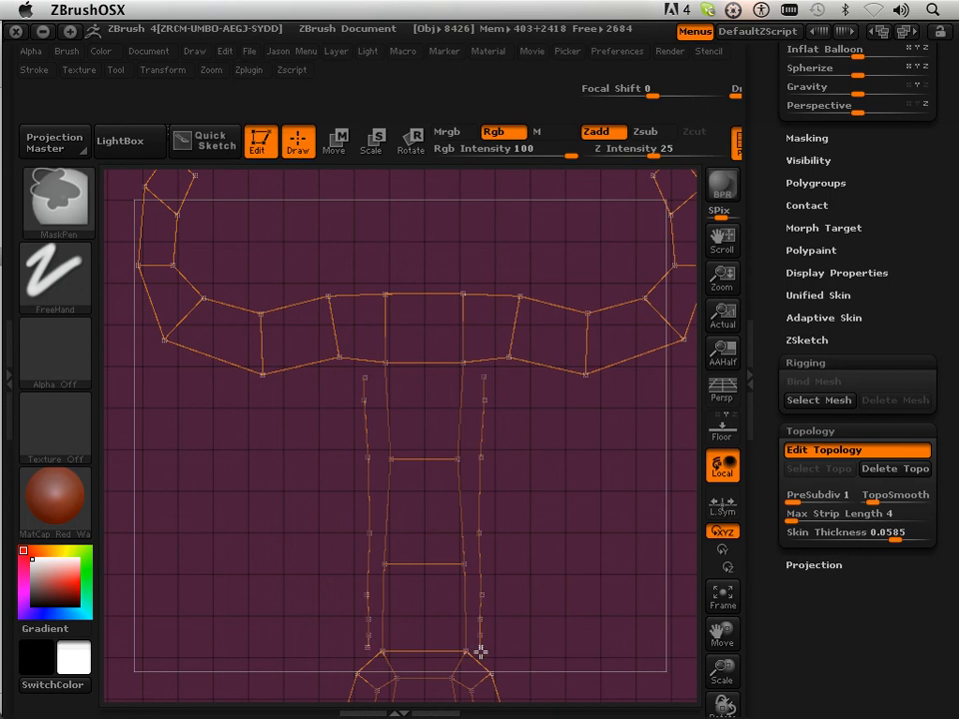
# - Bridge the two outer chains across the stem with six horizontal edges, including both ends, to form a surrounding sleeve
pyautogui.keyDown('ctrl'); pyautogui.click(383, 654); pyautogui.keyUp('ctrl')
pyautogui.click(369, 650)
pyautogui.keyDown('ctrl'); pyautogui.click(480, 639); pyautogui.keyUp('ctrl')
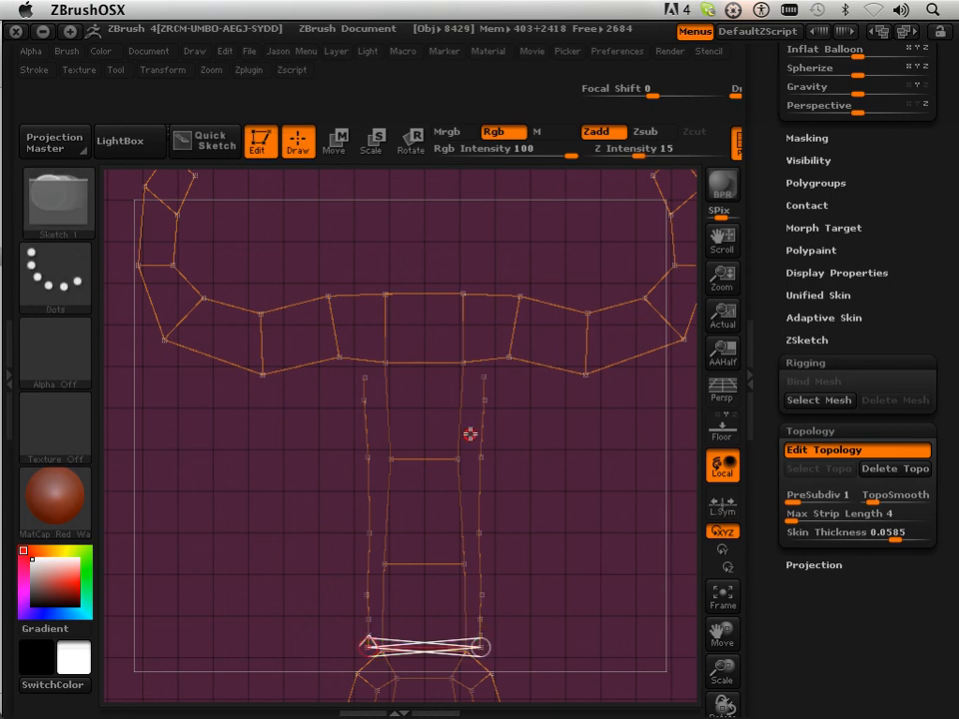
pyautogui.keyDown('ctrl'); pyautogui.click(484, 384); pyautogui.keyUp('ctrl')
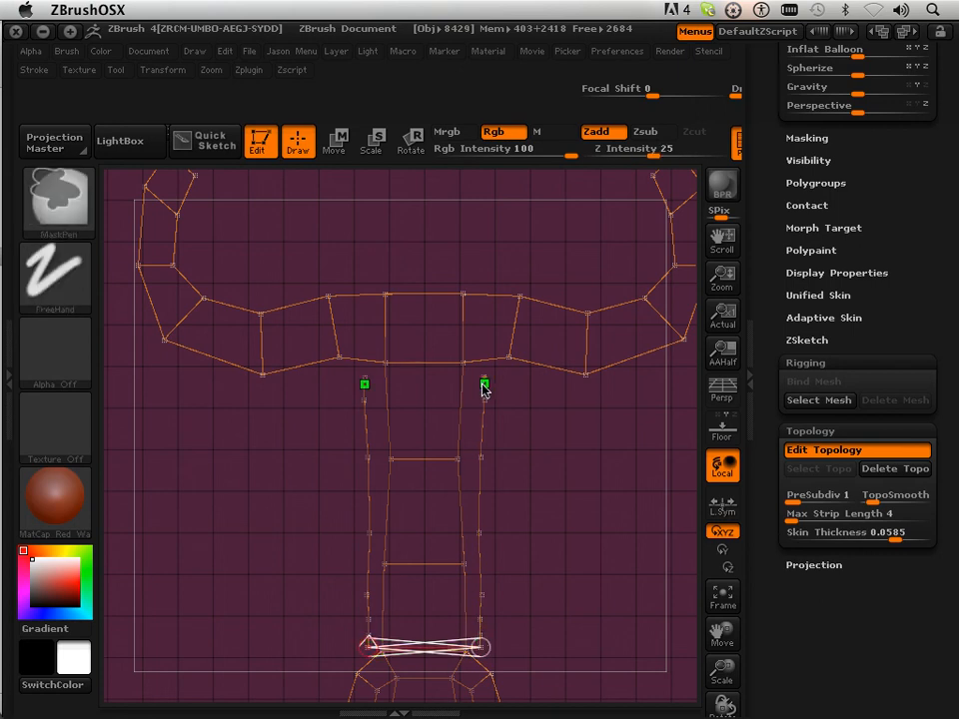
pyautogui.click(362, 377)
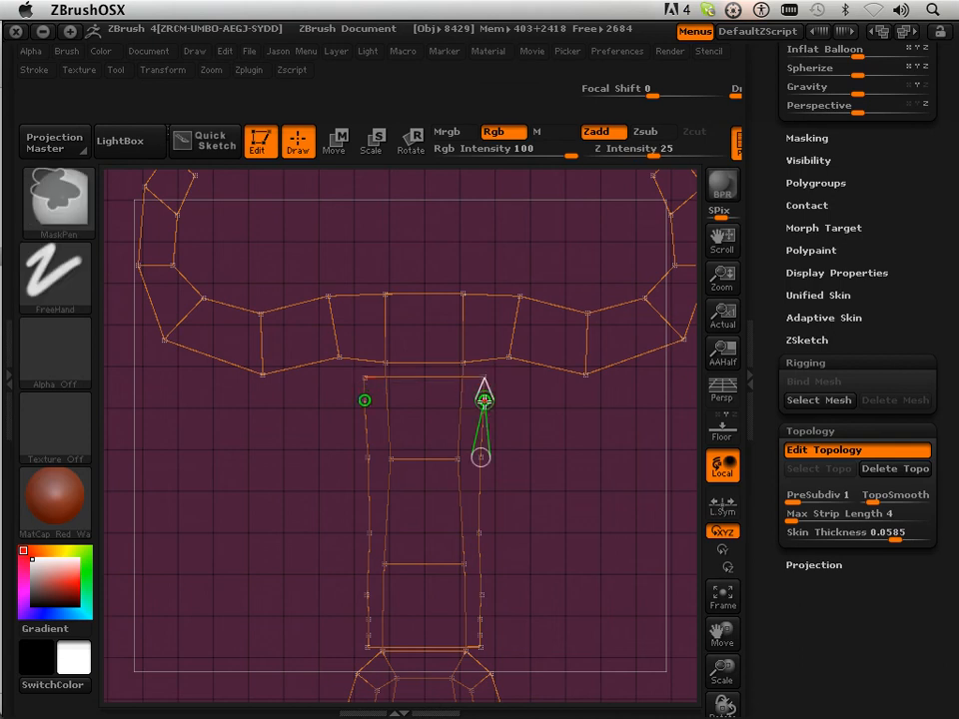
pyautogui.keyDown('ctrl'); pyautogui.click(482, 443); pyautogui.keyUp('ctrl')
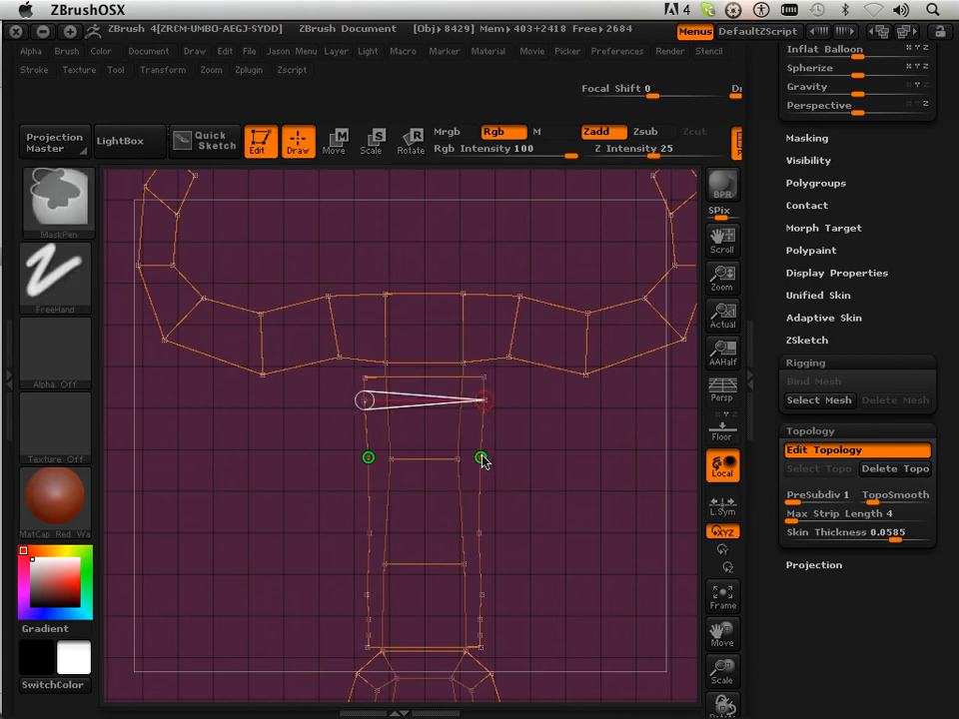
pyautogui.click(368, 457)
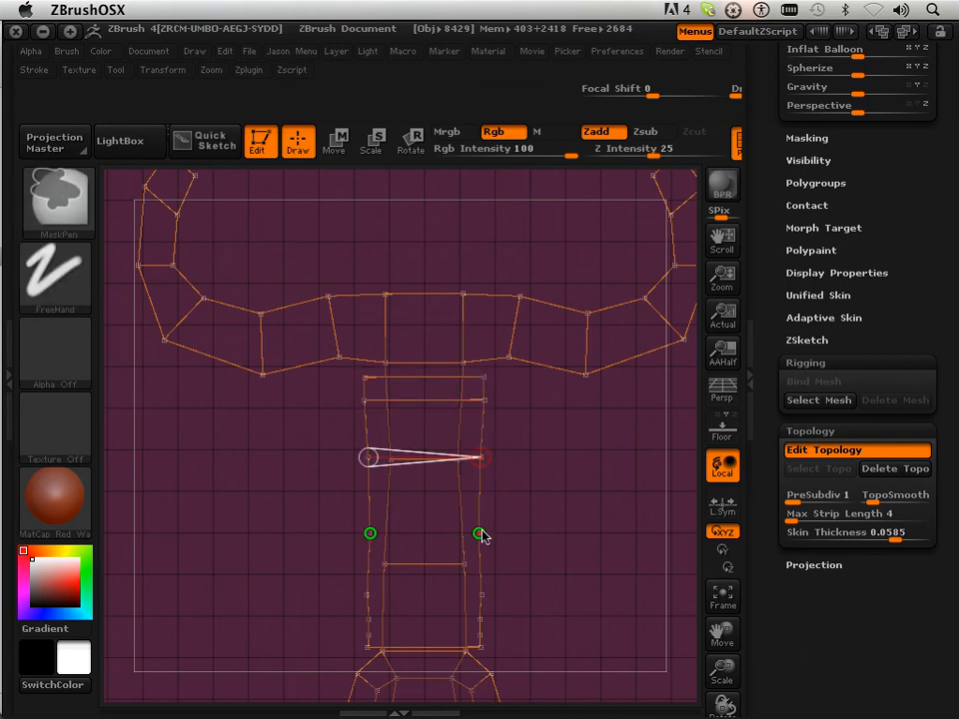
pyautogui.click(479, 533)
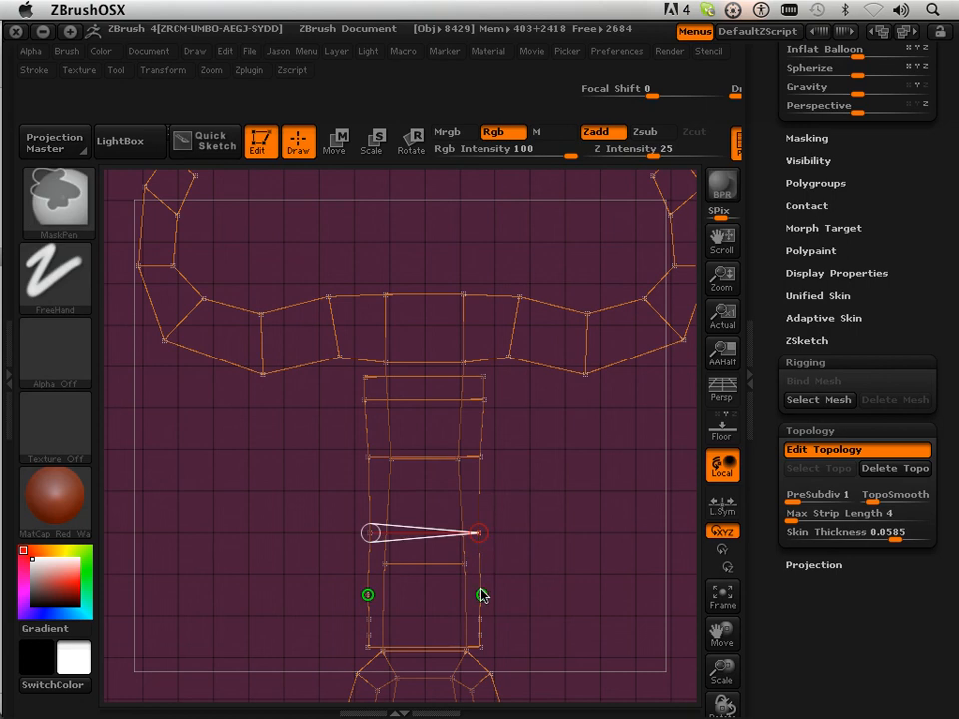
pyautogui.click(369, 594)
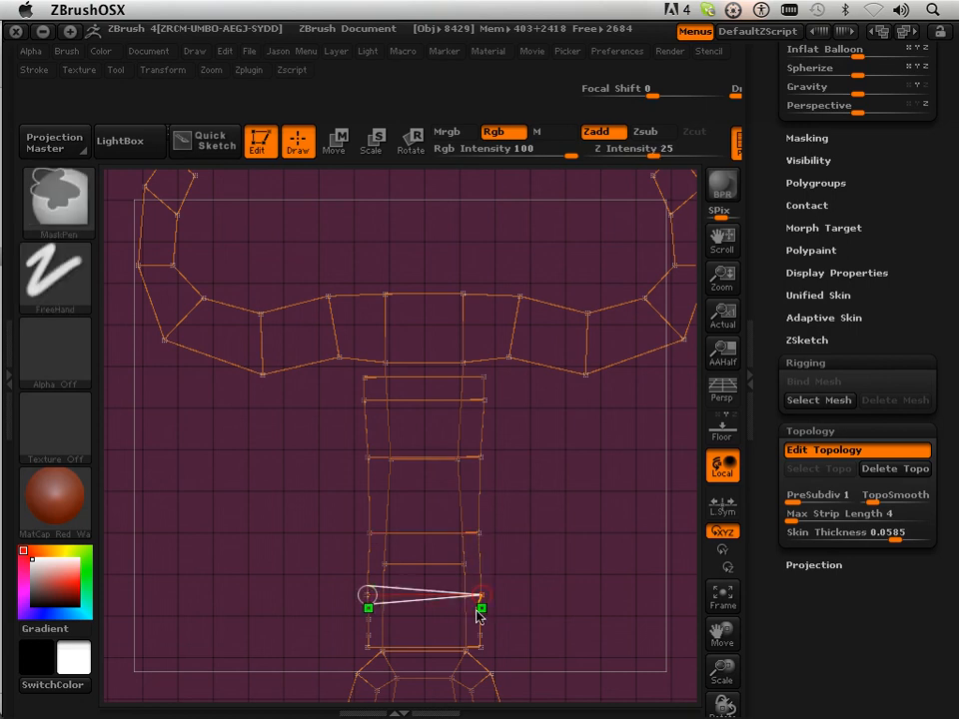
# - Compare the skin preview around the sleeve's lower end with its topology at close range
pyautogui.moveTo(712, 673); pyautogui.dragTo(737, 715)
pyautogui.moveTo(716, 631)
pyautogui.mouseDown()
pyautogui.moveTo(736, 566)
pyautogui.moveTo(721, 611)
pyautogui.mouseUp()
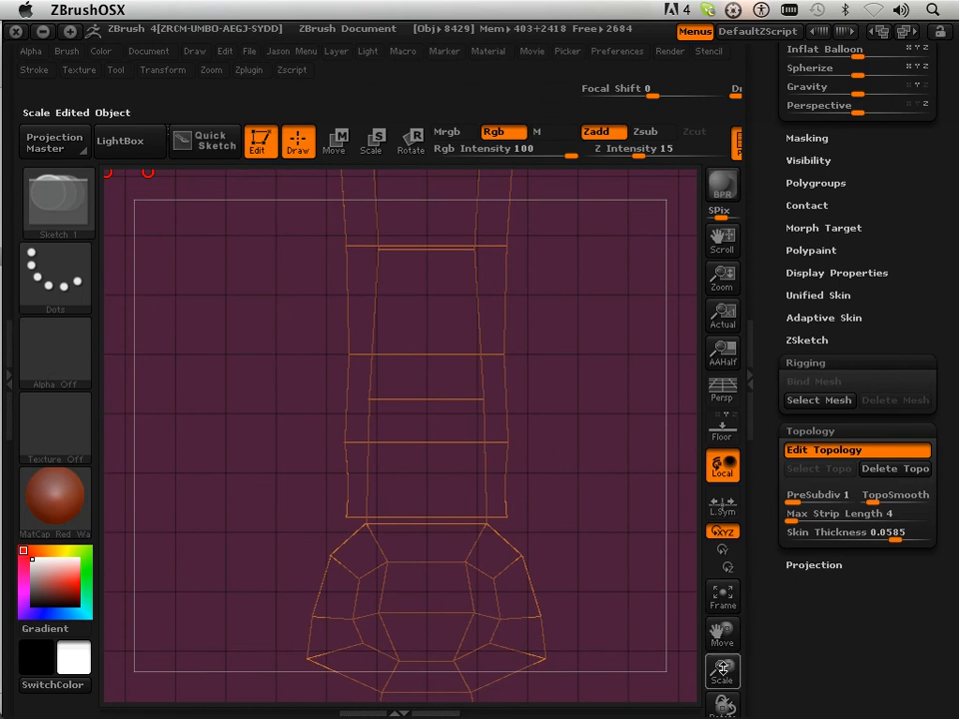
pyautogui.moveTo(721, 680); pyautogui.dragTo(642, 596)
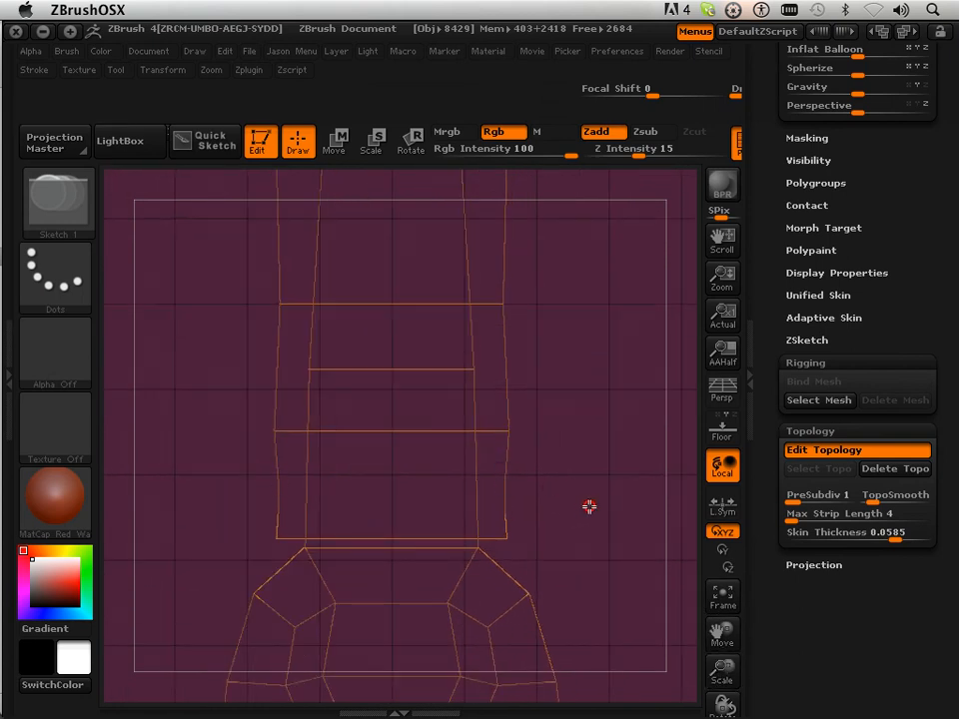
pyautogui.press('a')
pyautogui.press('a')
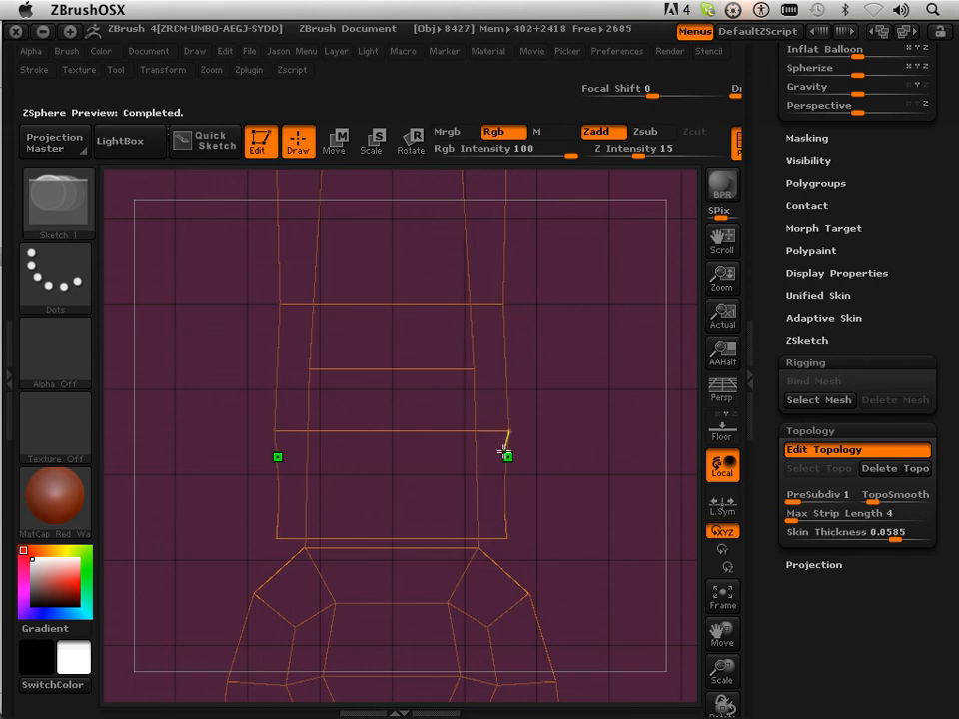
pyautogui.press('a')
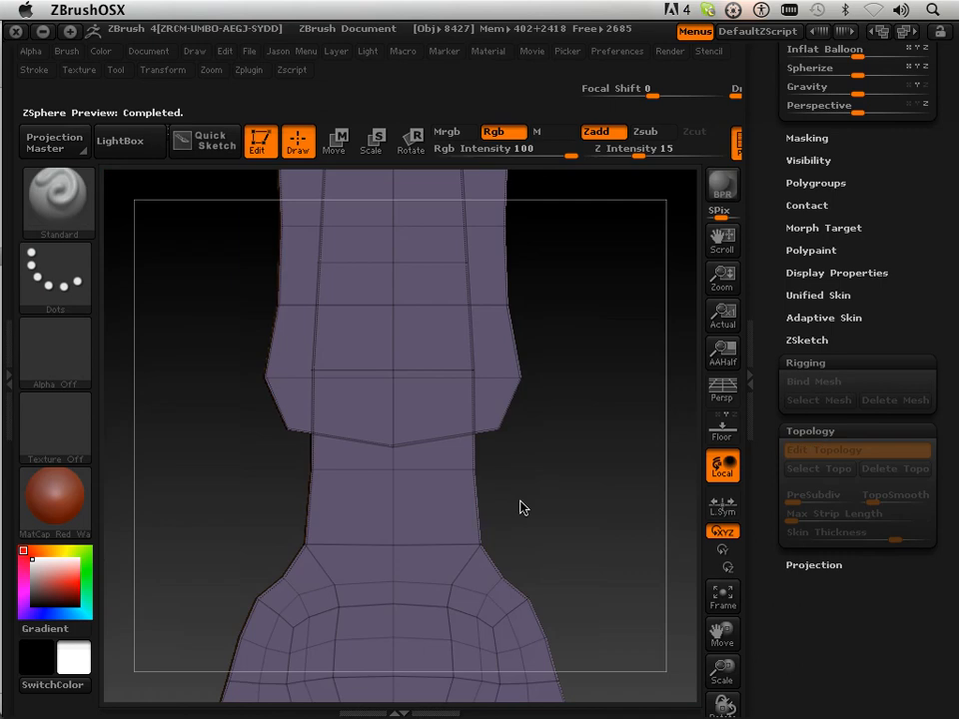
# - Add mirrored points at two heights near the sleeve's lower end and bridge each pair across the stem with a horizontal edge
pyautogui.moveTo(568, 494)
pyautogui.mouseDown()
pyautogui.moveTo(511, 498)
pyautogui.moveTo(419, 481)
pyautogui.moveTo(537, 482)
pyautogui.moveTo(562, 496)
pyautogui.mouseUp()
pyautogui.press('a')
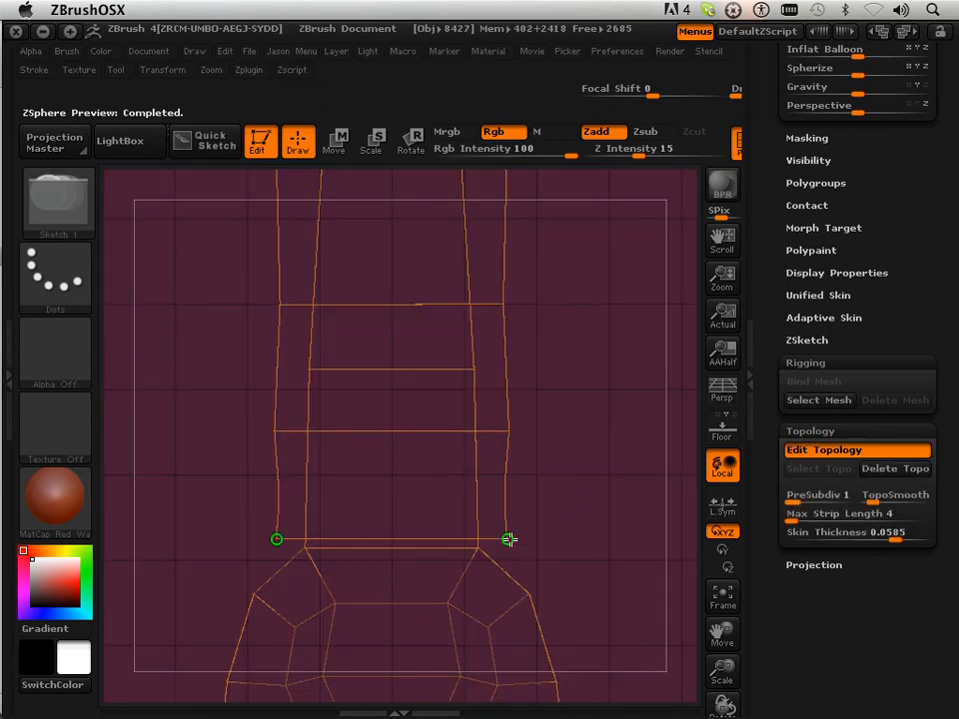
pyautogui.keyDown('ctrl'); pyautogui.click(505, 484); pyautogui.keyUp('ctrl')
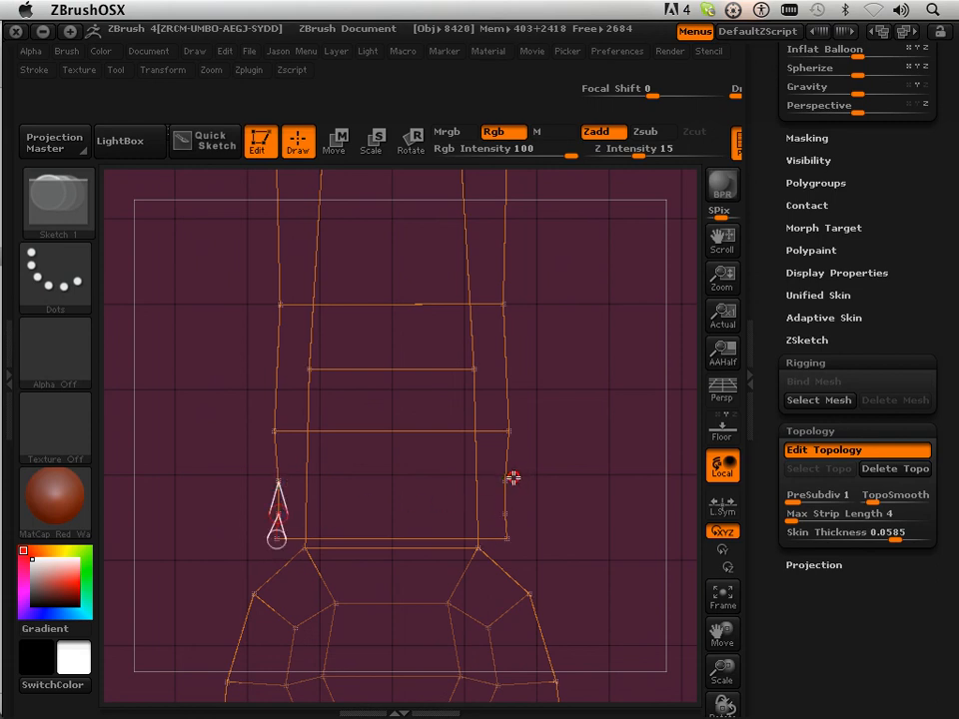
pyautogui.press('ctrl')
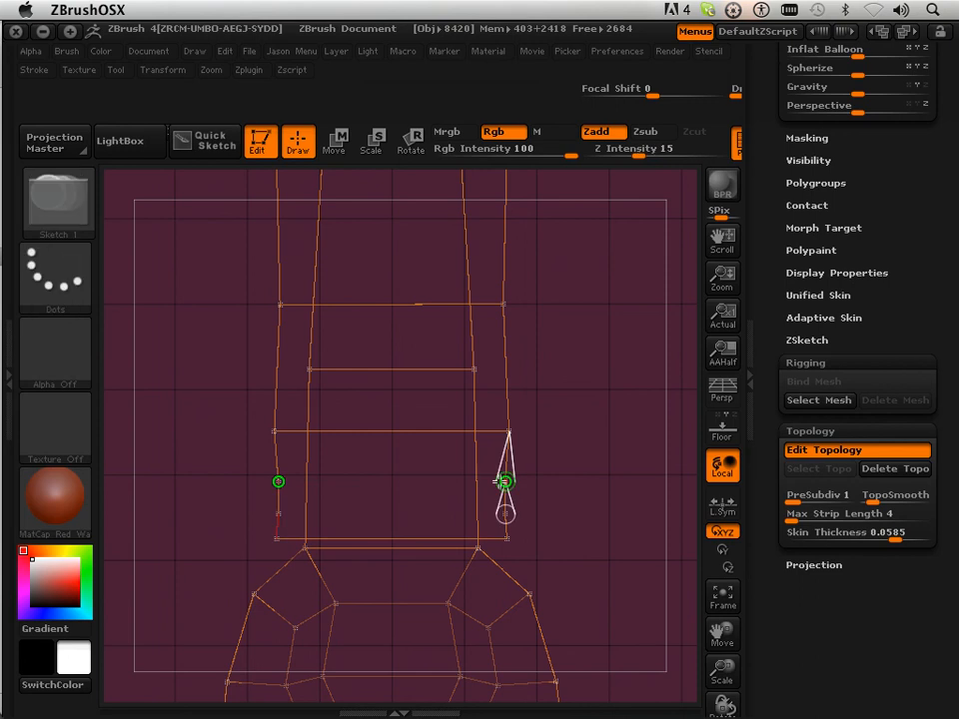
pyautogui.click(279, 481)
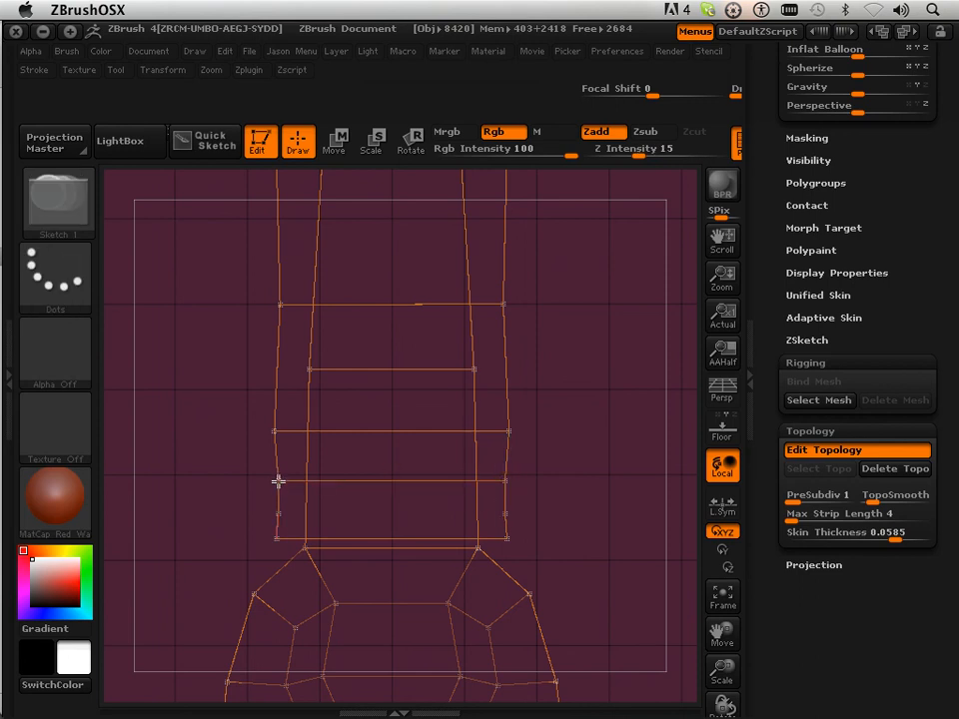
pyautogui.keyDown('ctrl'); pyautogui.click(507, 513); pyautogui.keyUp('ctrl')
pyautogui.click(505, 513)
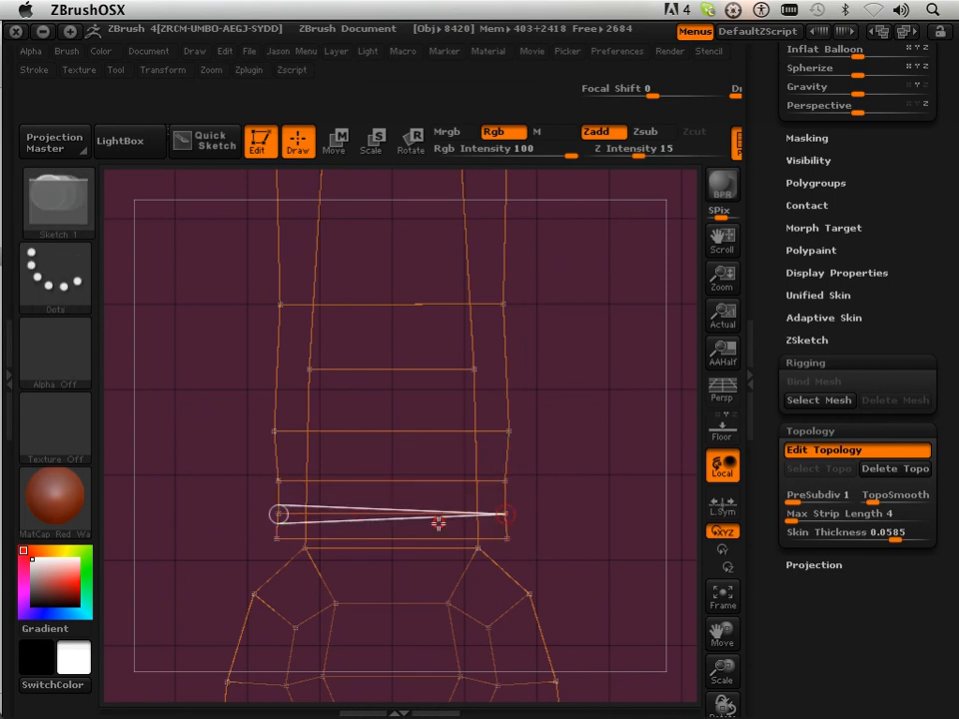
# - Preview the skin with the reinforced sleeve end and examine it from the side, up close and as a whole
pyautogui.press('a')
pyautogui.moveTo(490, 513)
pyautogui.mouseDown()
pyautogui.moveTo(575, 479)
pyautogui.moveTo(543, 494)
pyautogui.moveTo(498, 478)
pyautogui.moveTo(415, 471)
pyautogui.moveTo(603, 474)
pyautogui.mouseUp()
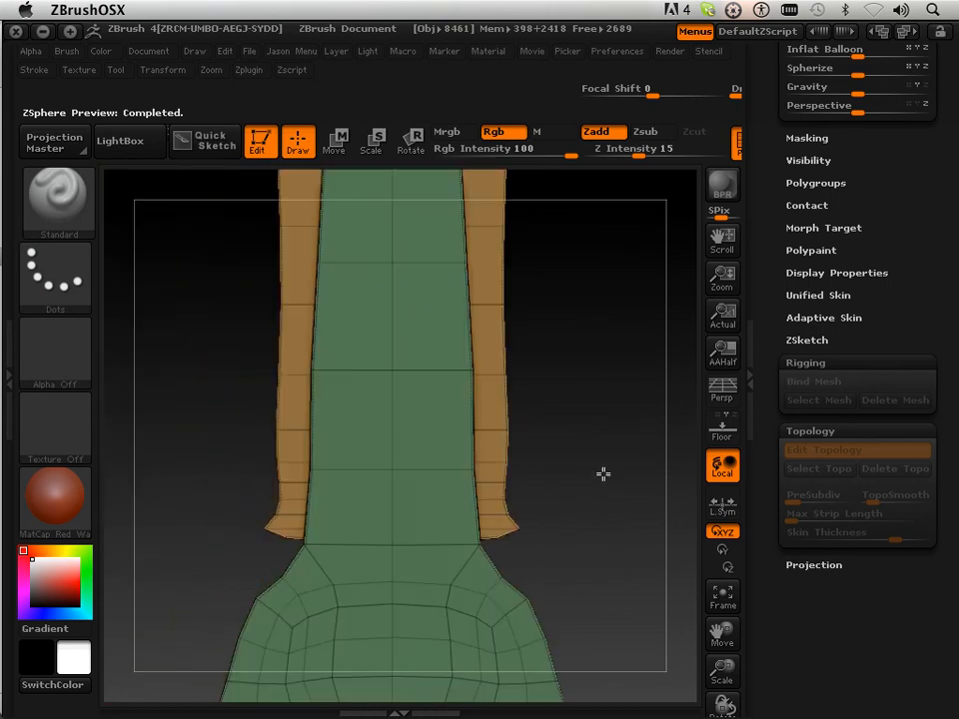
pyautogui.click(168, 71)
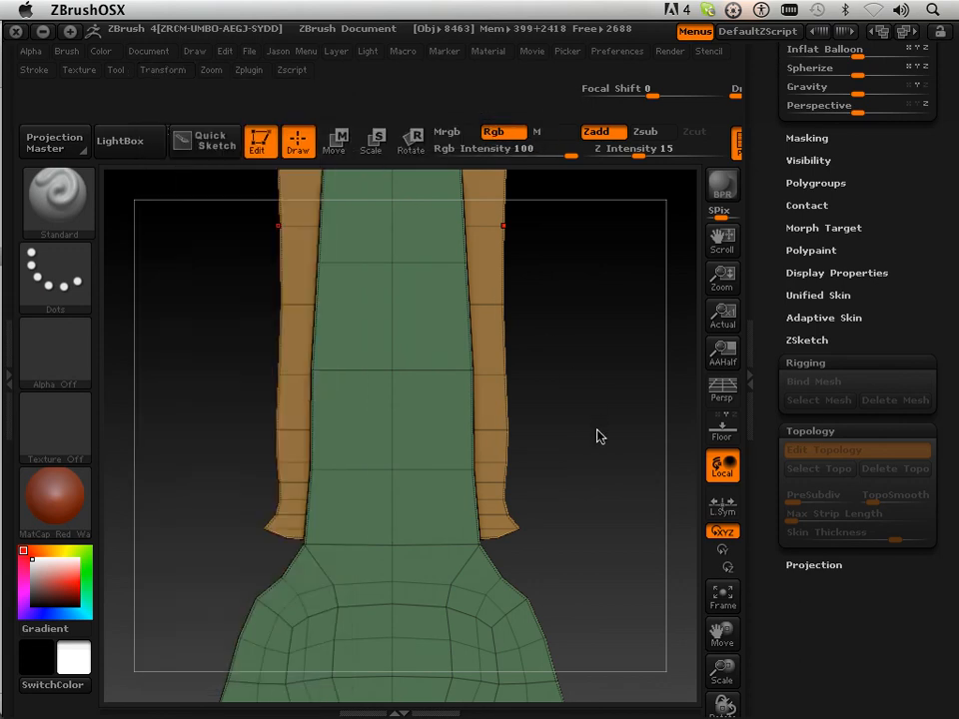
pyautogui.moveTo(597, 437)
pyautogui.mouseDown()
pyautogui.moveTo(588, 485)
pyautogui.moveTo(493, 494)
pyautogui.moveTo(552, 491)
pyautogui.mouseUp()
pyautogui.moveTo(493, 487); pyautogui.dragTo(621, 520)
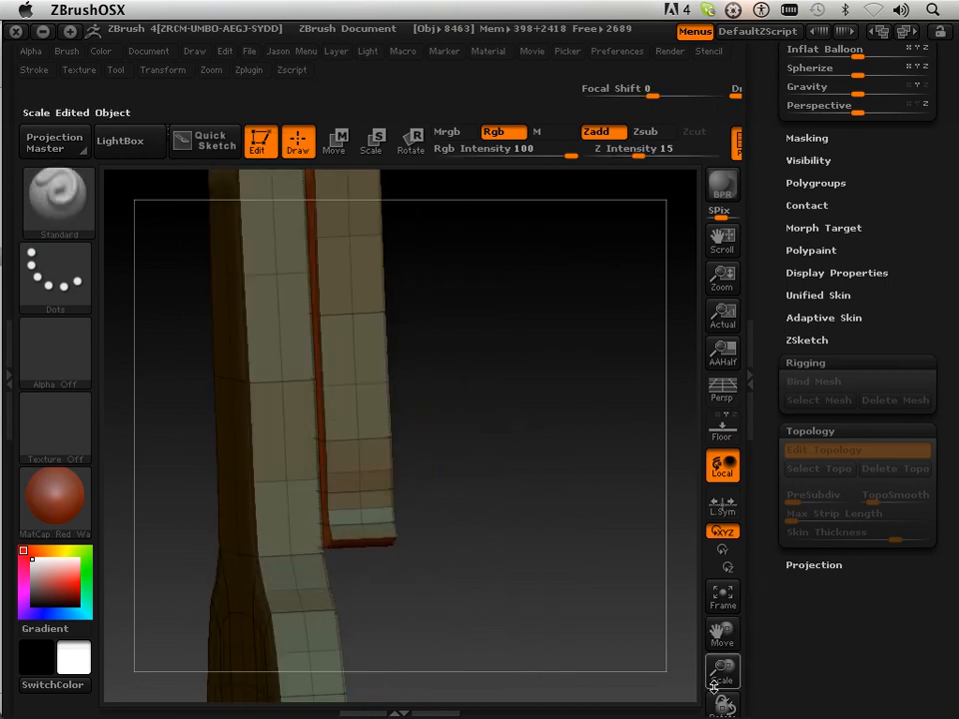
pyautogui.moveTo(722, 667); pyautogui.dragTo(594, 556)
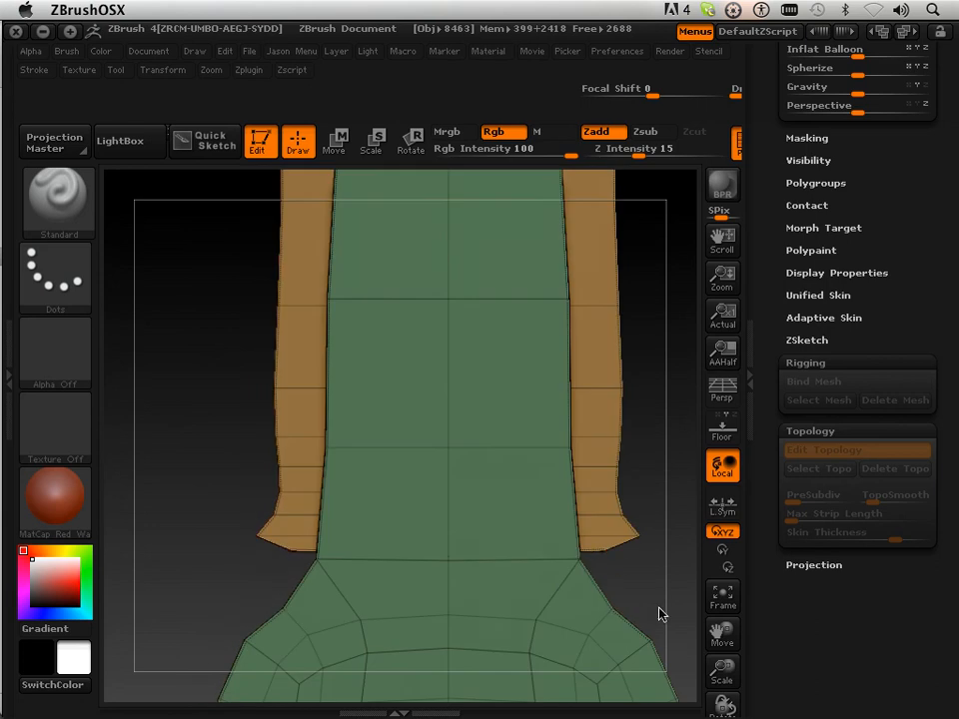
pyautogui.press('f')
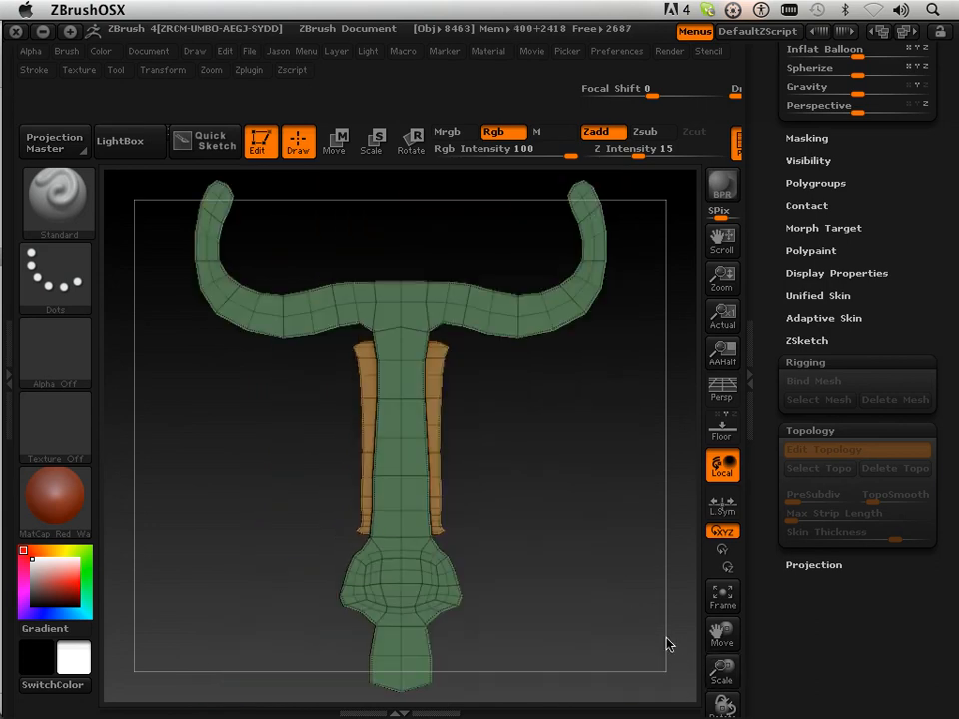
# - Return to the topology and undo all the sleeve's horizontal edges and both outer chains, leaving only the stem, arms and base
pyautogui.press('a')
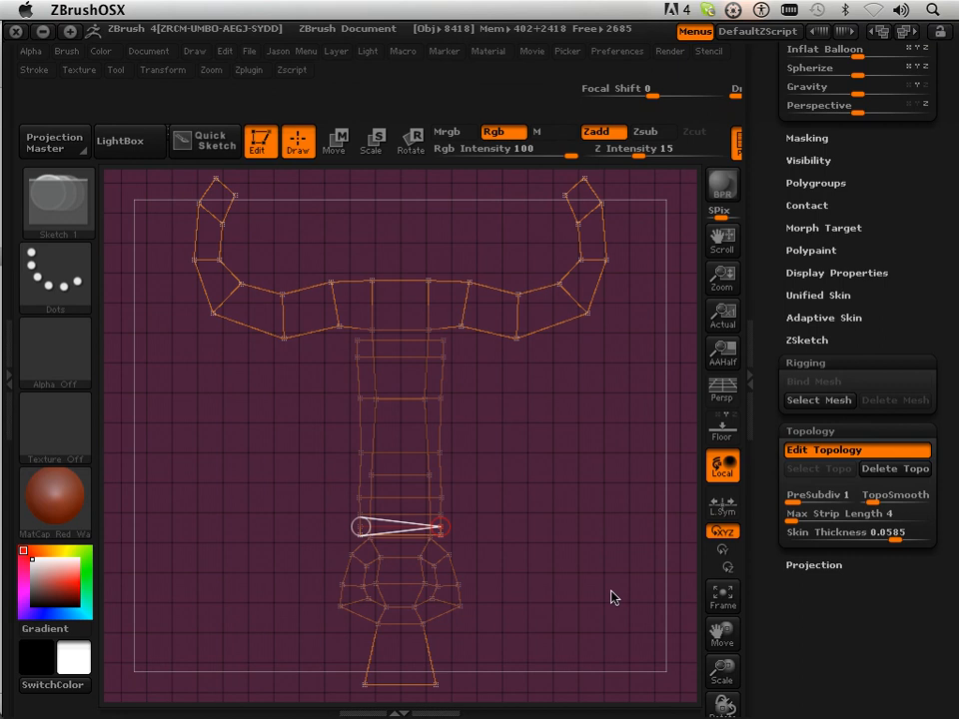
pyautogui.press('ctrl')
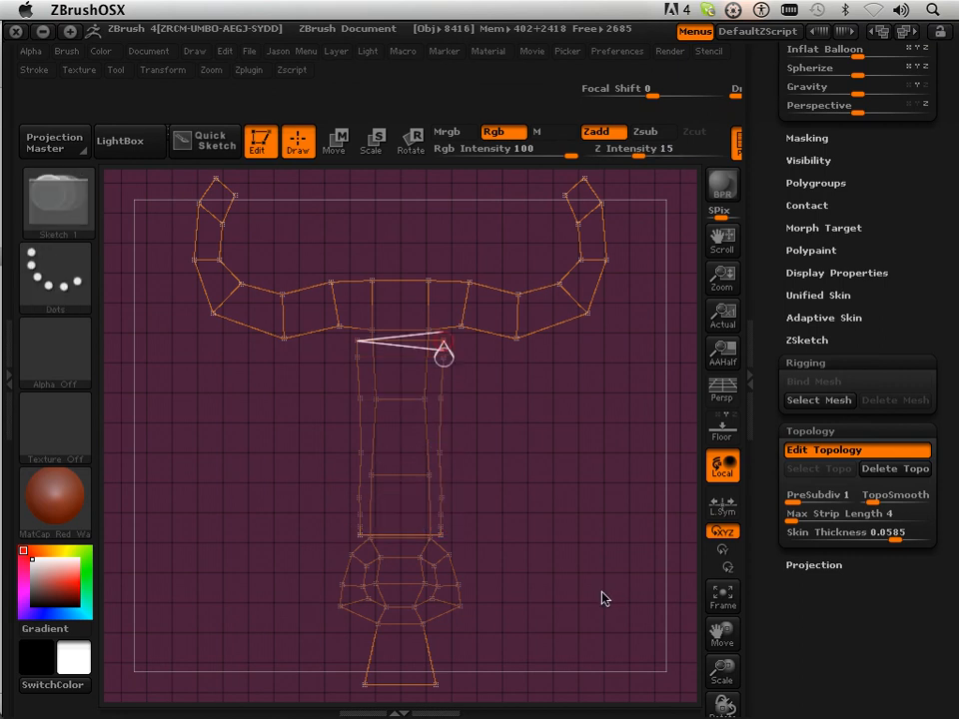
pyautogui.press('a')
pyautogui.moveTo(603, 588); pyautogui.dragTo(568, 587)
pyautogui.press('a')
pyautogui.press('ctrl')
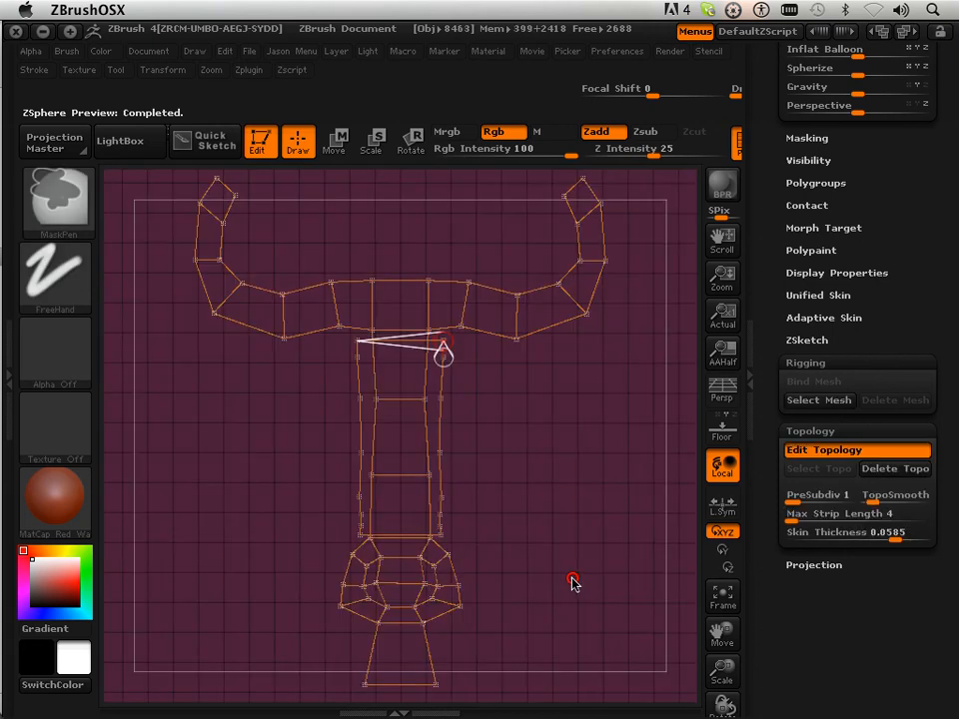
pyautogui.hotkey('ctrl', 'z')
pyautogui.hotkey('ctrl', 'z')
pyautogui.hotkey('ctrl', 'z')
pyautogui.hotkey('ctrl', 'z')
pyautogui.hotkey('ctrl', 'z')
pyautogui.hotkey('ctrl', 'z')
pyautogui.hotkey('ctrl', 'z')
pyautogui.hotkey('ctrl', 'z')
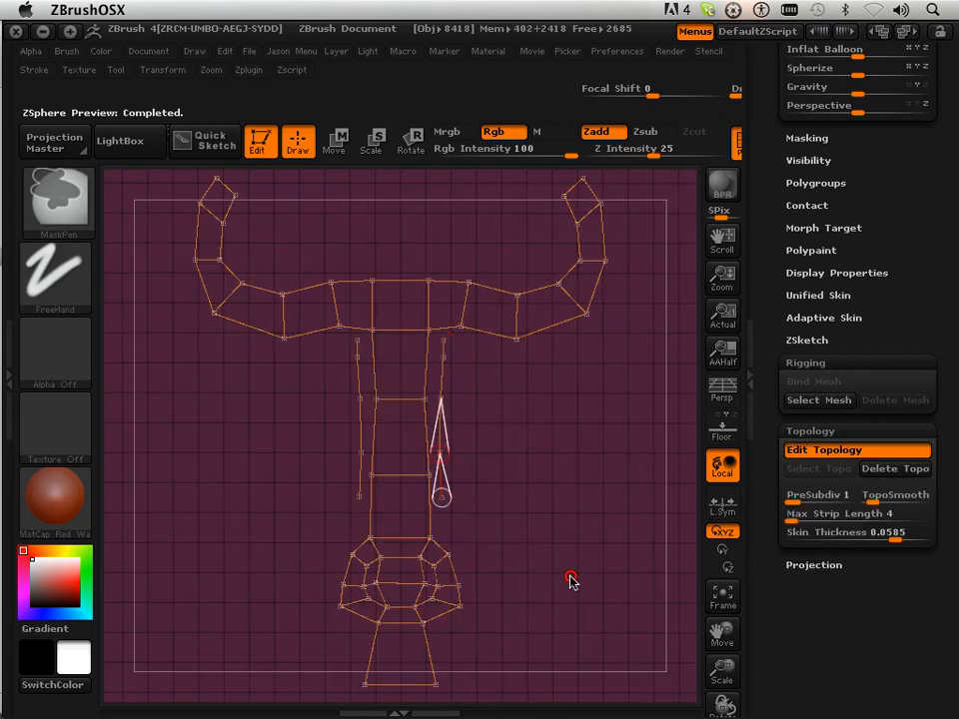
pyautogui.hotkey('ctrl', 'z')
pyautogui.hotkey('ctrl', 'z')
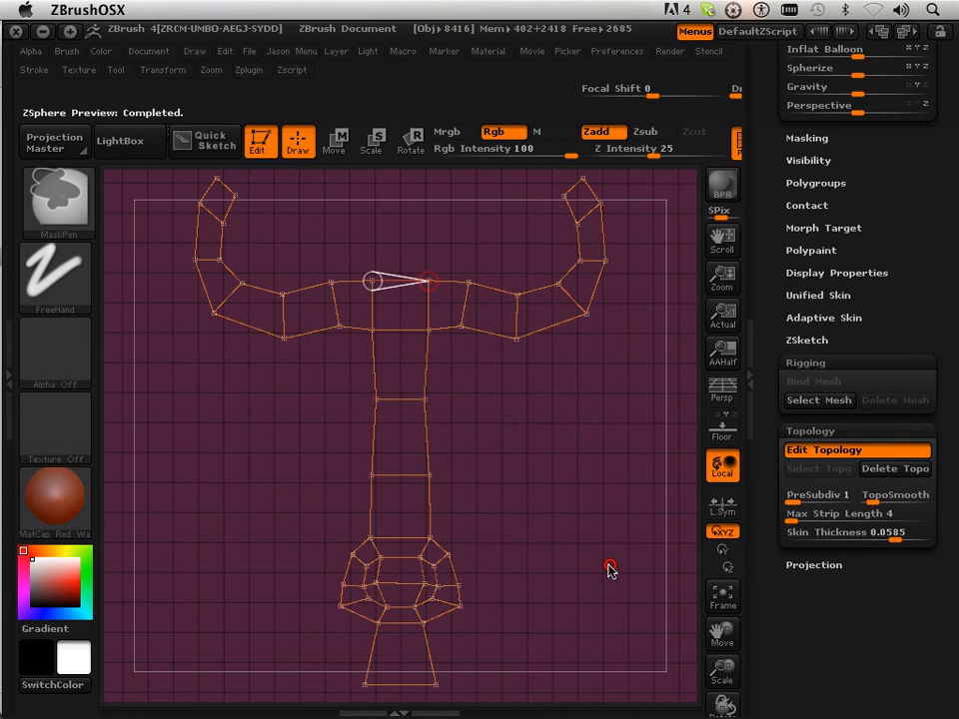
# - Draw mirrored chains from the stem's upper cross edge out to points below the arms and down beside the stem toward the ringed base
pyautogui.moveTo(716, 630); pyautogui.dragTo(724, 606)
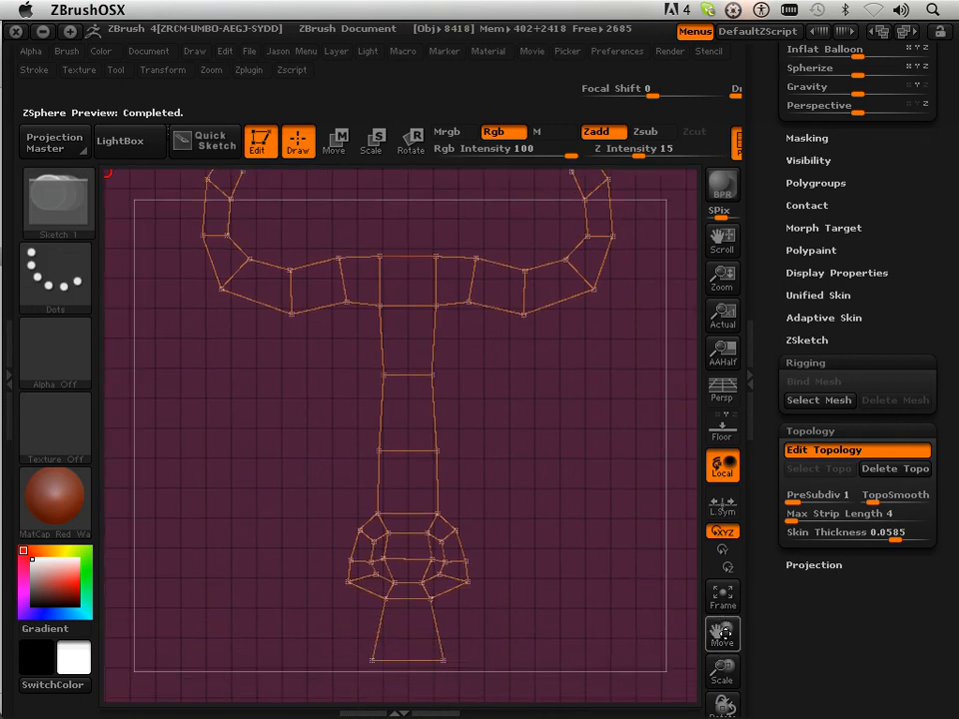
pyautogui.moveTo(719, 670); pyautogui.dragTo(701, 710)
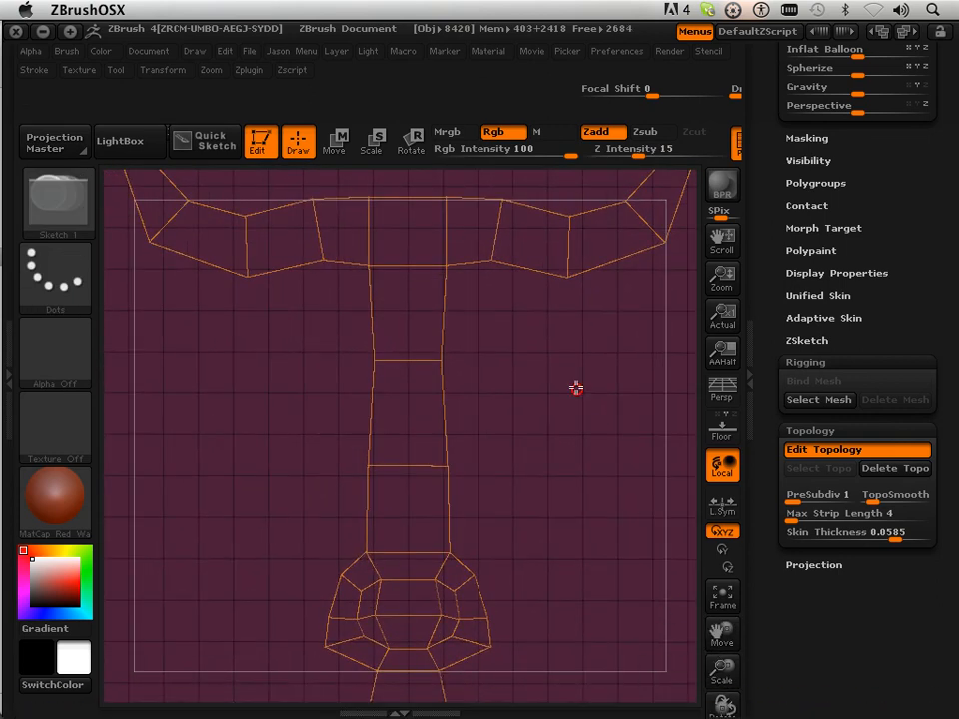
pyautogui.keyDown('ctrl'); pyautogui.click(442, 360); pyautogui.keyUp('ctrl')
pyautogui.click(464, 296)
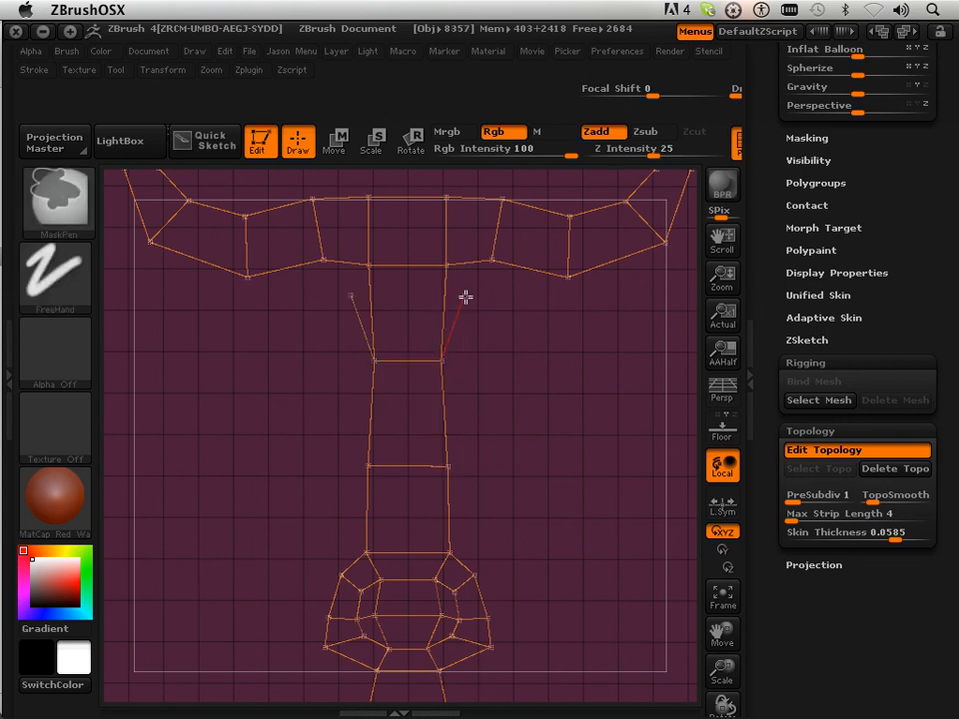
pyautogui.keyDown('ctrl'); pyautogui.click(464, 297); pyautogui.keyUp('ctrl')
pyautogui.click(468, 344)
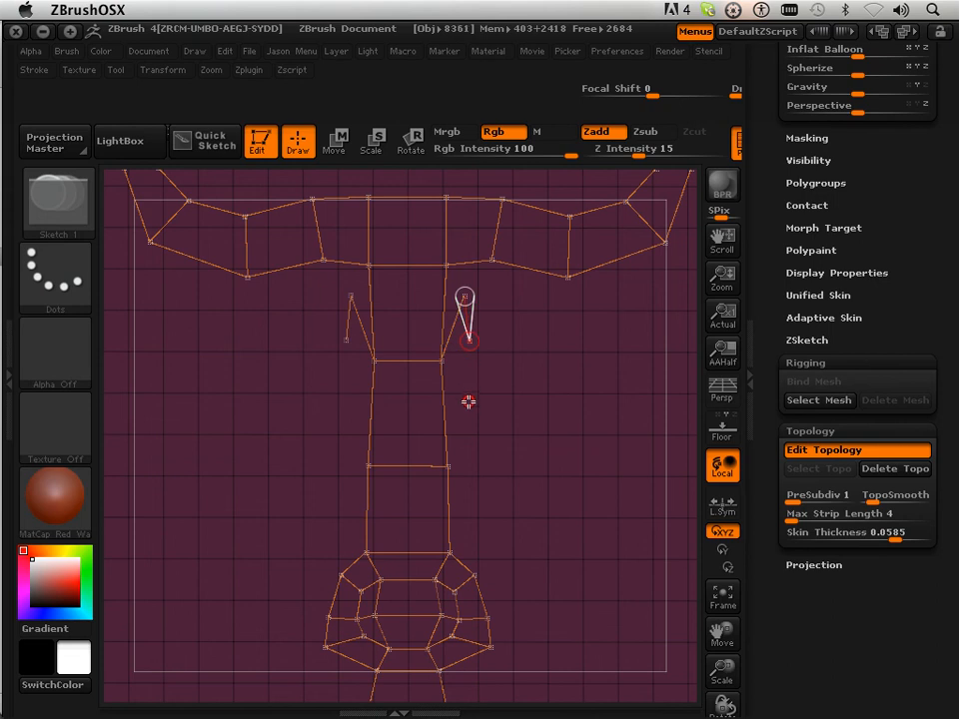
pyautogui.click(468, 402)
pyautogui.click(474, 457)
pyautogui.click(473, 497)
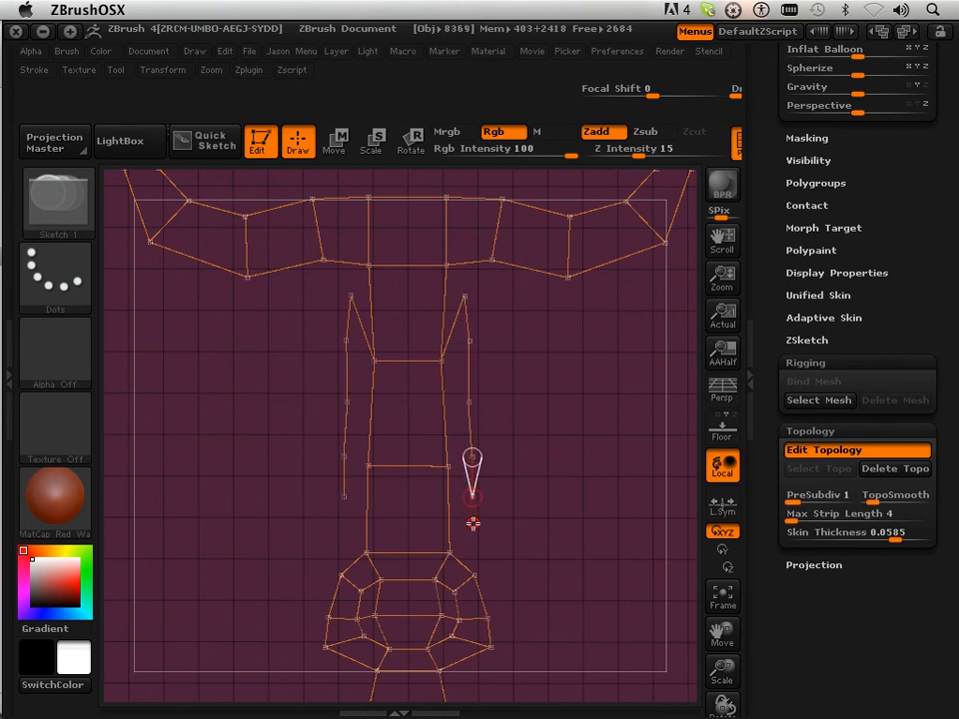
pyautogui.click(474, 550)
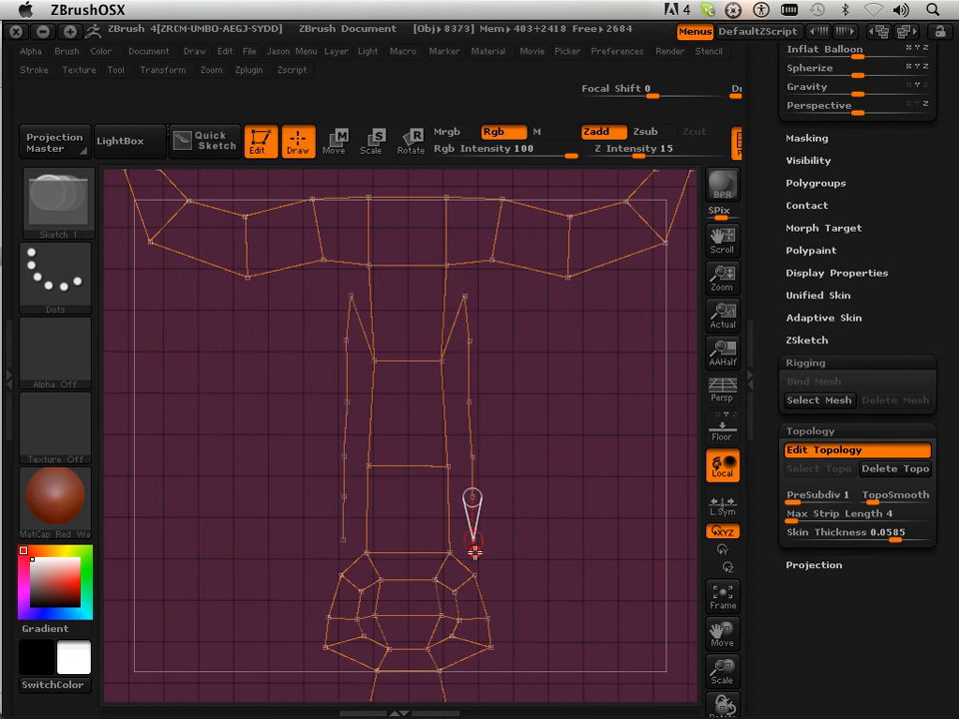
# - Bridge the two outer chains across the stem with six horizontal edges, from the lower ends up to the points just below the top
pyautogui.click(431, 554)
pyautogui.click(342, 552)
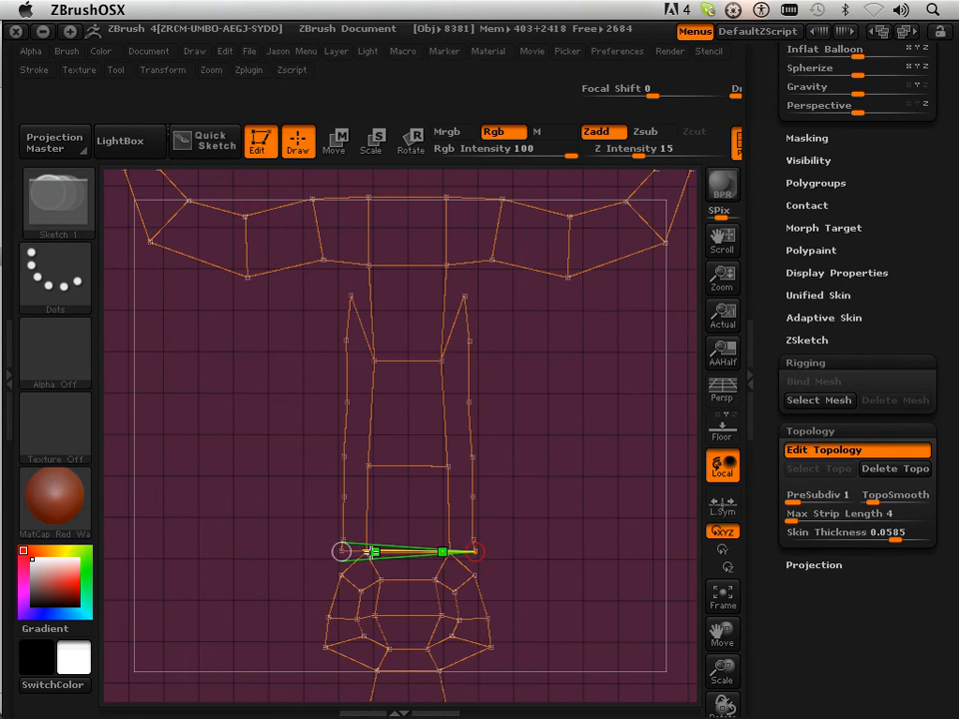
pyautogui.click(473, 542)
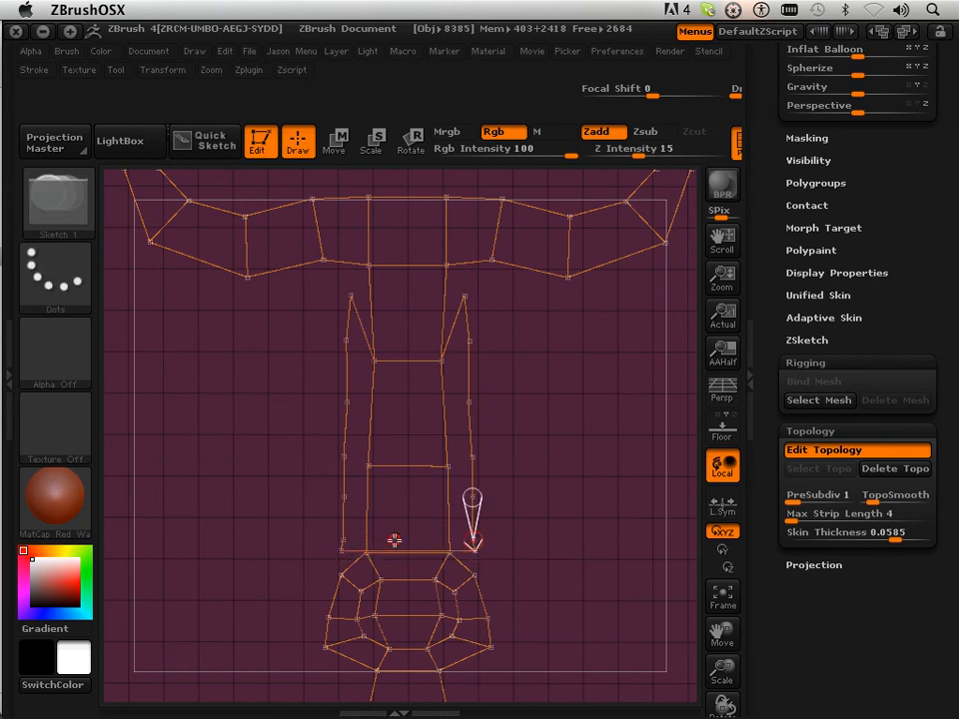
pyautogui.click(341, 541)
pyautogui.keyDown('ctrl'); pyautogui.click(475, 498); pyautogui.keyUp('ctrl')
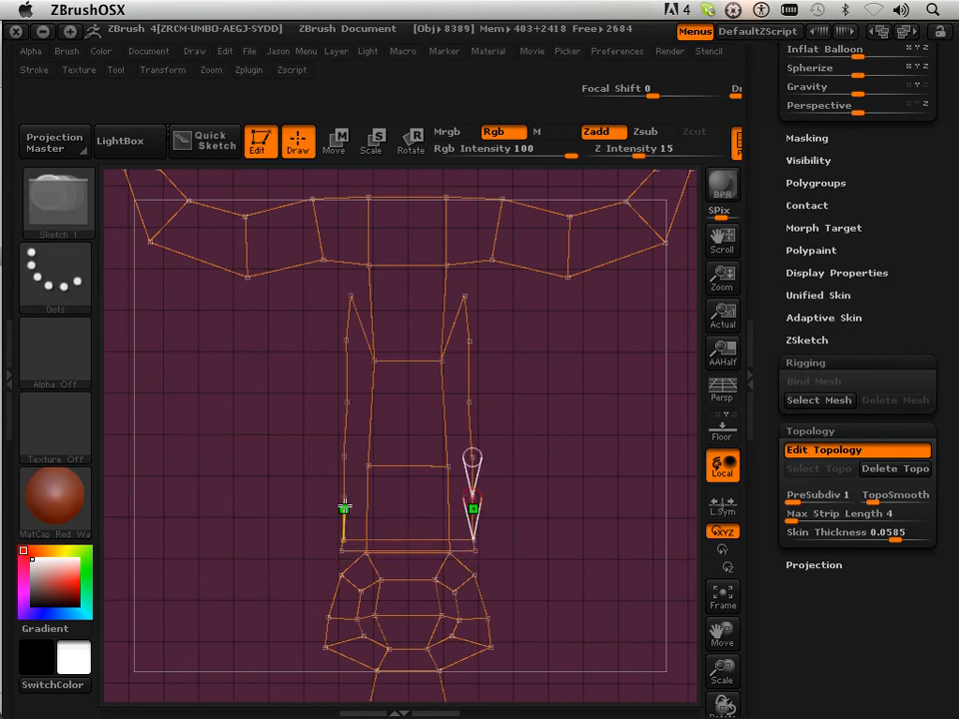
pyautogui.click(343, 499)
pyautogui.keyDown('ctrl'); pyautogui.click(475, 457); pyautogui.keyUp('ctrl')
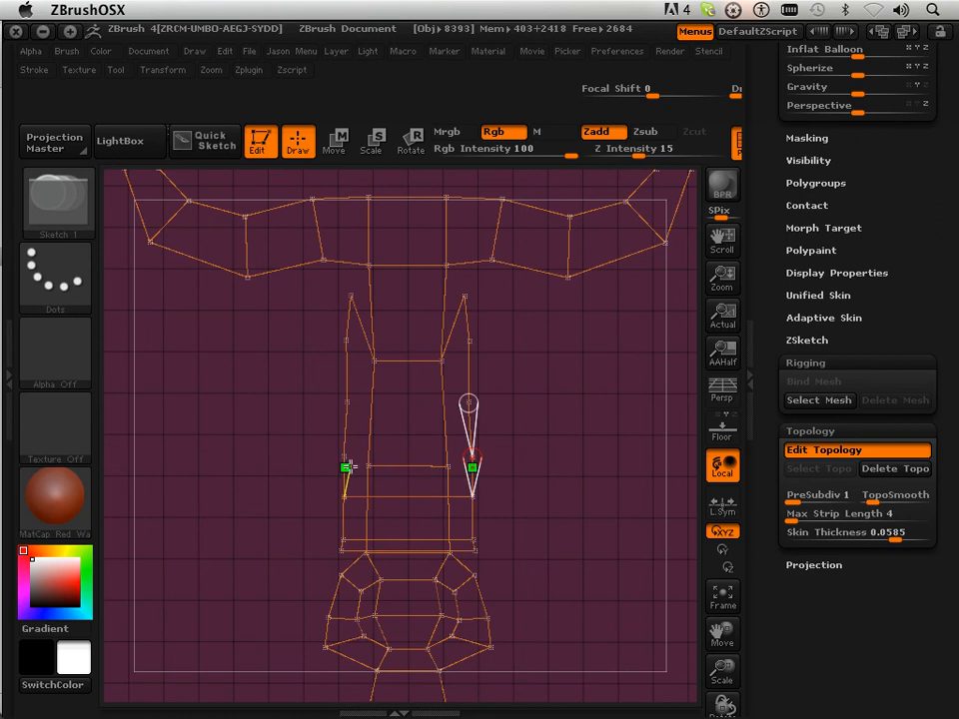
pyautogui.click(344, 464)
pyautogui.keyDown('ctrl'); pyautogui.click(468, 402); pyautogui.keyUp('ctrl')
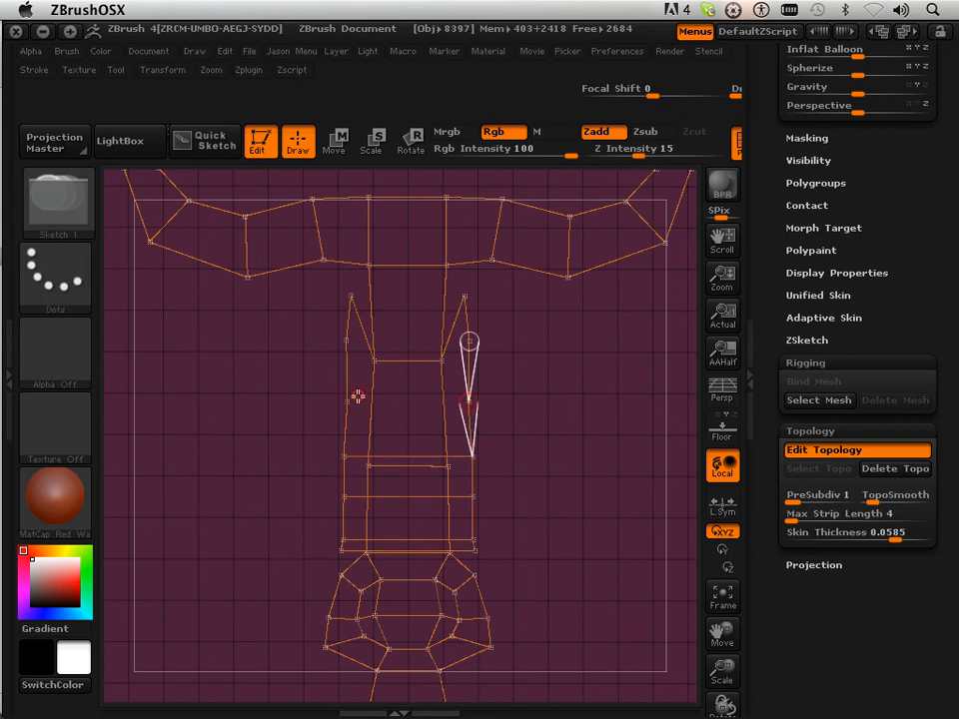
pyautogui.click(346, 401)
pyautogui.keyDown('ctrl'); pyautogui.click(471, 343); pyautogui.keyUp('ctrl')
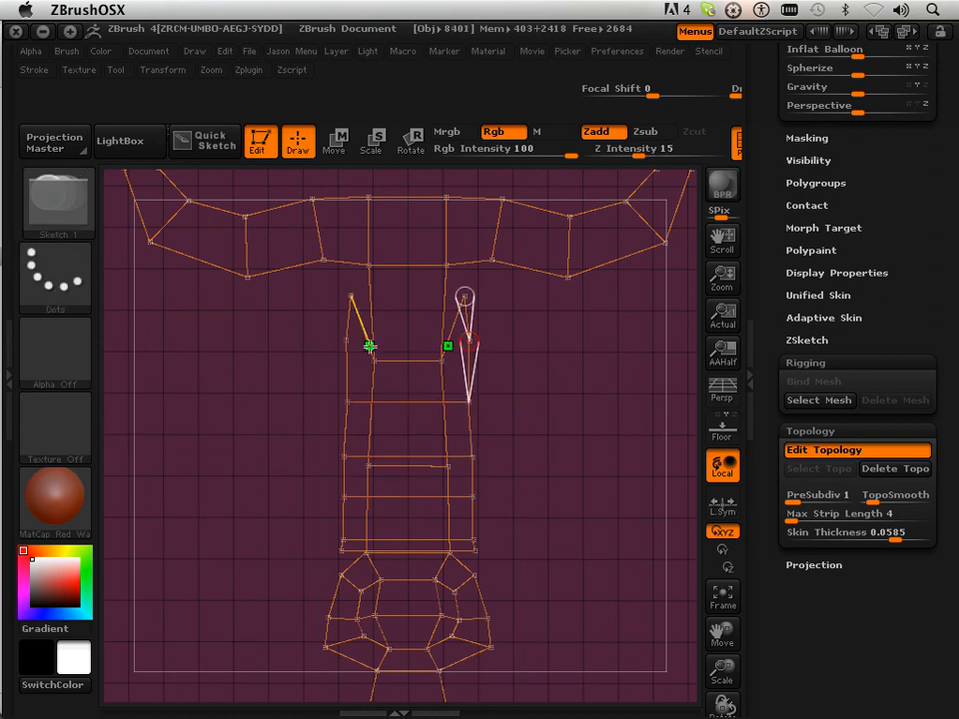
pyautogui.click(347, 341)
# - Preview the skin of the sleeve attached to the stem, compare it with the topology and check the active symmetry settings
pyautogui.press('a')
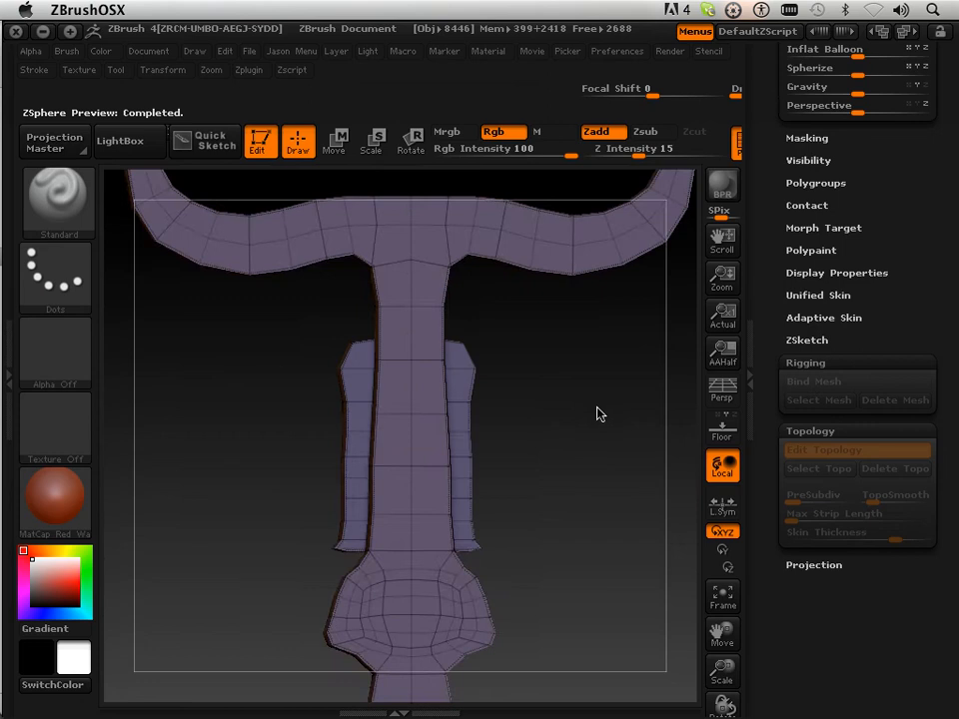
pyautogui.moveTo(597, 412); pyautogui.dragTo(497, 467)
pyautogui.press('a')
pyautogui.moveTo(599, 500); pyautogui.dragTo(680, 477)
pyautogui.press('a')
pyautogui.moveTo(627, 505); pyautogui.dragTo(603, 497)
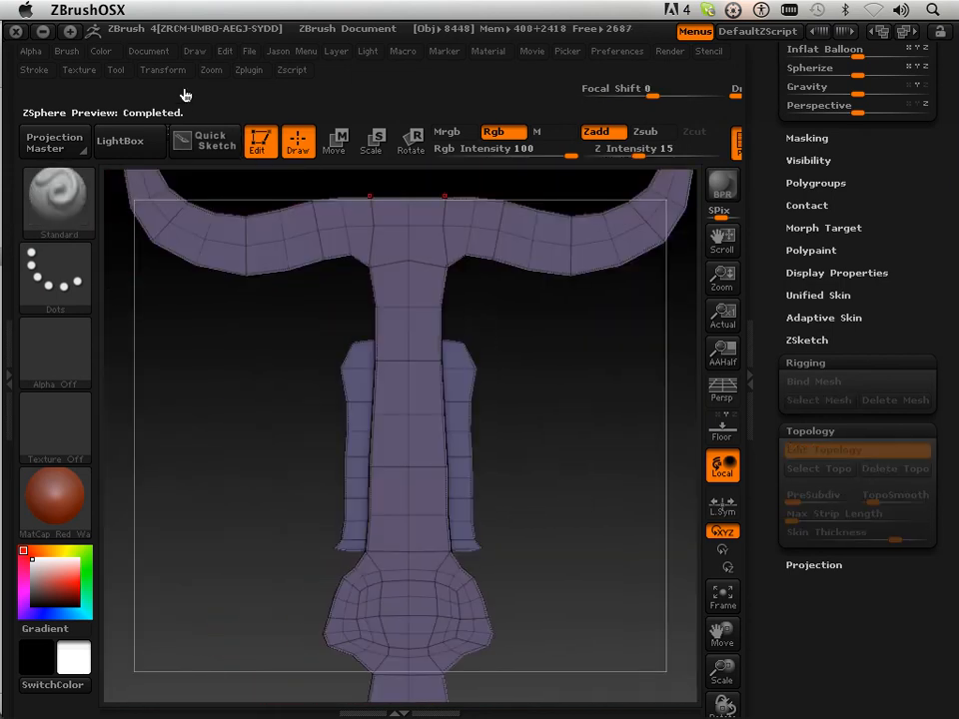
pyautogui.click(150, 70)
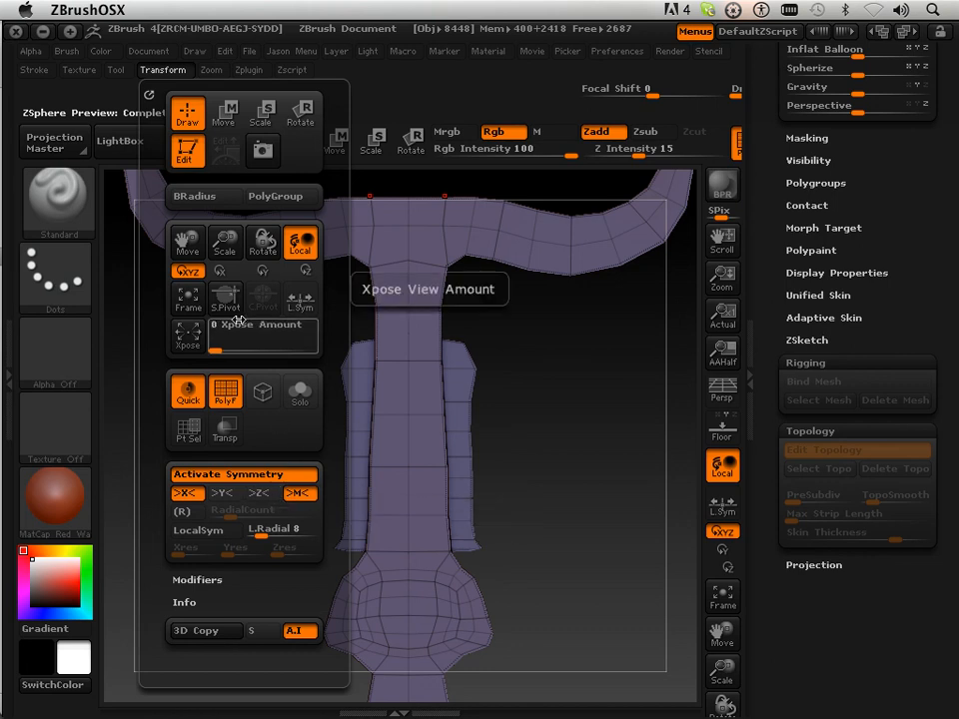
pyautogui.press('a')
pyautogui.press('a')
pyautogui.press('a')
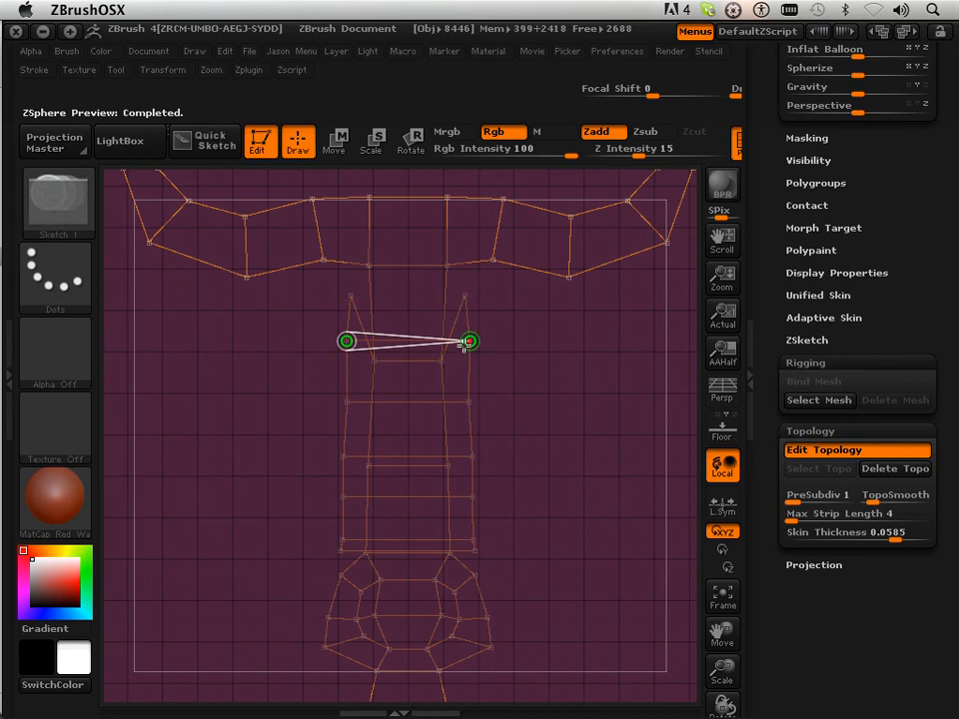
# - Bridge the sleeve's two top points with a horizontal edge and delete the mirrored stem points that tie the sleeve to the stem
pyautogui.keyDown('ctrl'); pyautogui.click(465, 297); pyautogui.keyUp('ctrl')
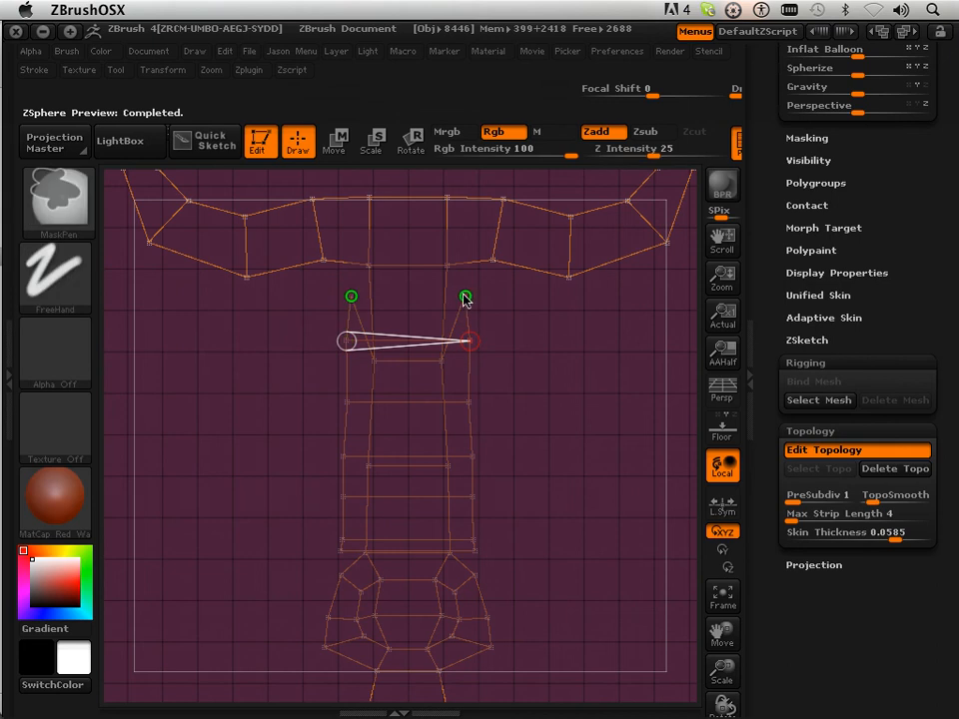
pyautogui.keyDown('ctrl'); pyautogui.click(465, 298); pyautogui.keyUp('ctrl')
pyautogui.click(351, 296)
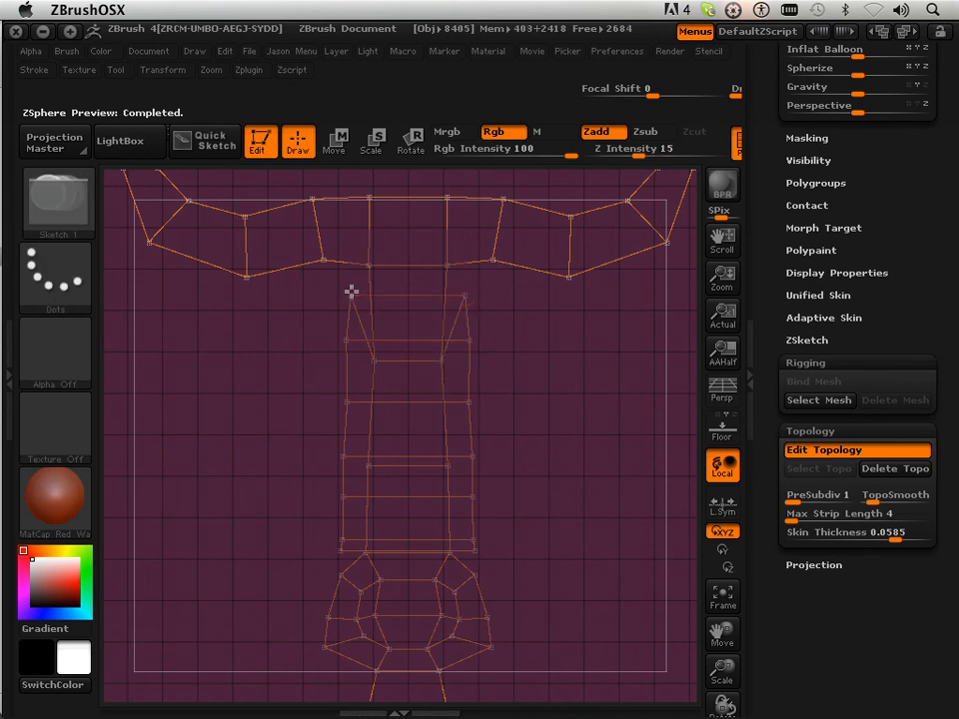
pyautogui.keyDown('ctrl'); pyautogui.click(439, 361); pyautogui.keyUp('ctrl')
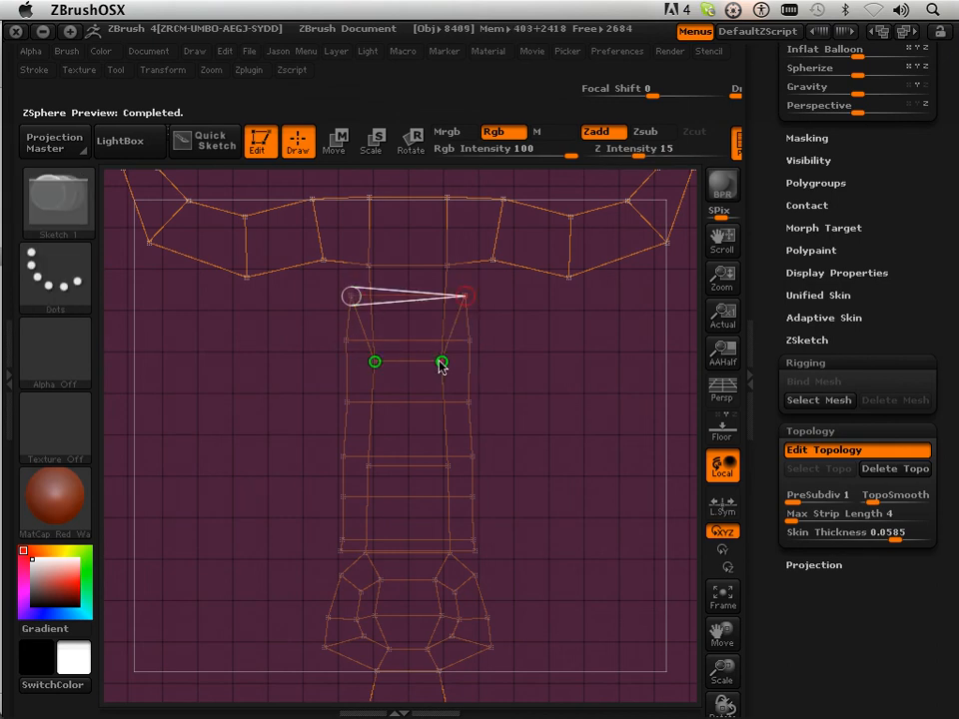
pyautogui.keyDown('alt'); pyautogui.click(442, 364); pyautogui.keyUp('alt')
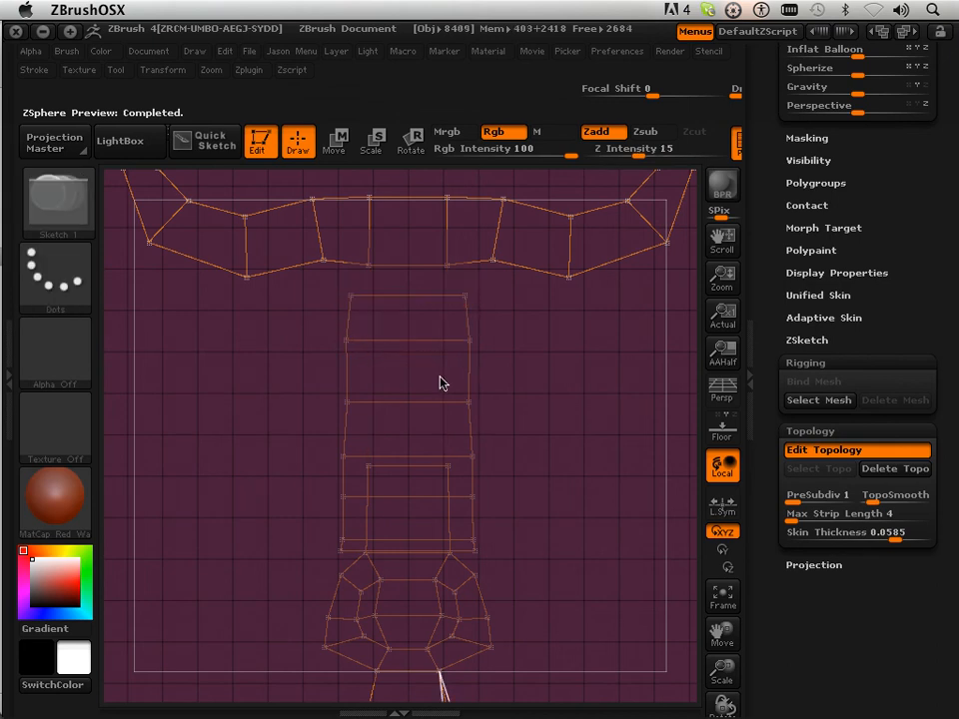
# - Extend the inner stem chains upward through three mirrored point pairs to the arms' lower edge and preview the skin
pyautogui.keyDown('ctrl'); pyautogui.click(451, 466); pyautogui.keyUp('ctrl')
pyautogui.click(448, 429)
pyautogui.keyDown('ctrl'); pyautogui.click(449, 467); pyautogui.keyUp('ctrl')
pyautogui.click(447, 430)
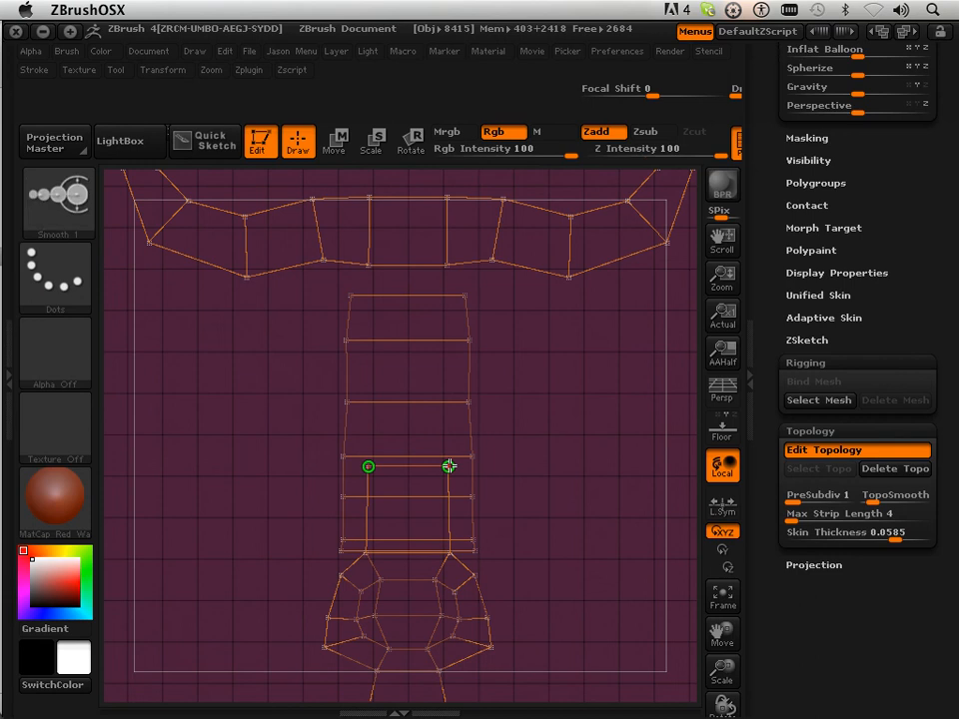
pyautogui.moveTo(450, 466); pyautogui.dragTo(448, 425)
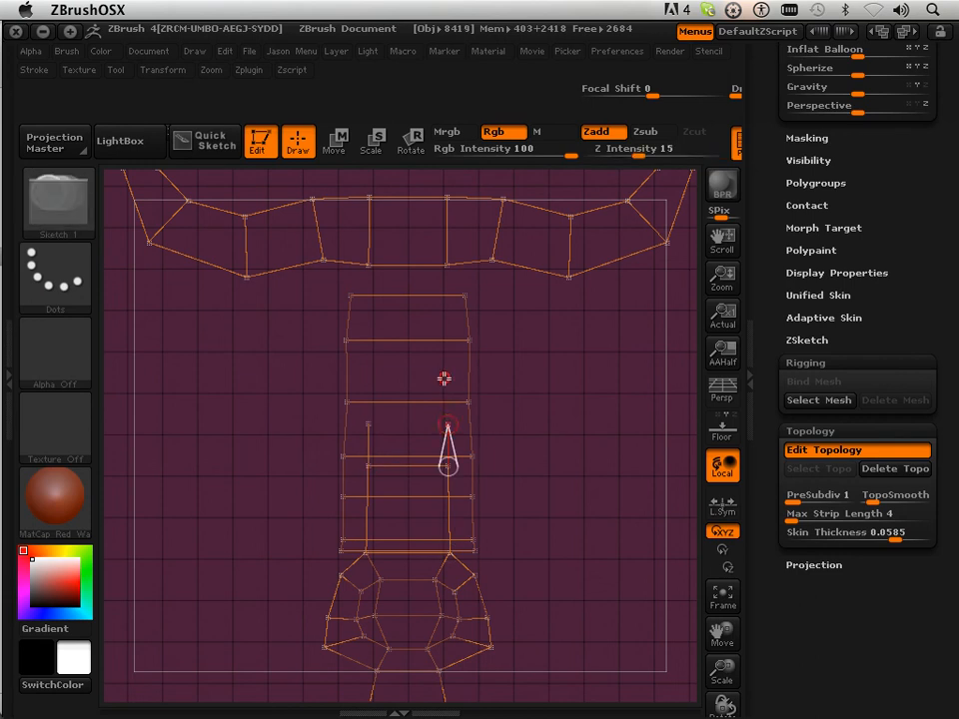
pyautogui.click(444, 370)
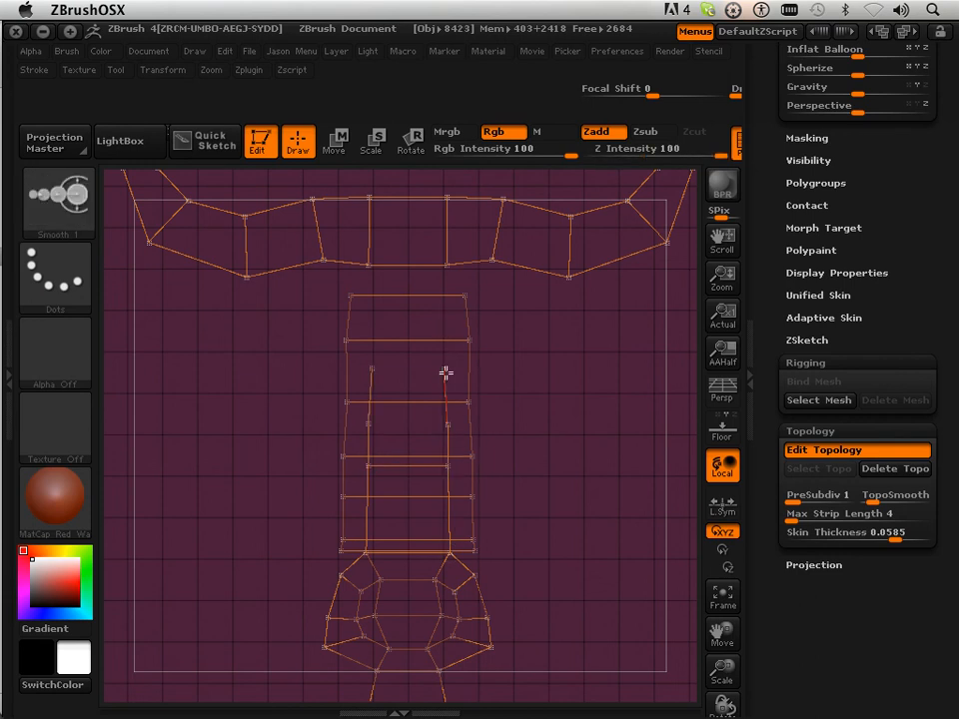
pyautogui.keyDown('ctrl'); pyautogui.click(444, 370); pyautogui.keyUp('ctrl')
pyautogui.click(444, 319)
pyautogui.keyDown('ctrl'); pyautogui.click(443, 318); pyautogui.keyUp('ctrl')
pyautogui.click(445, 268)
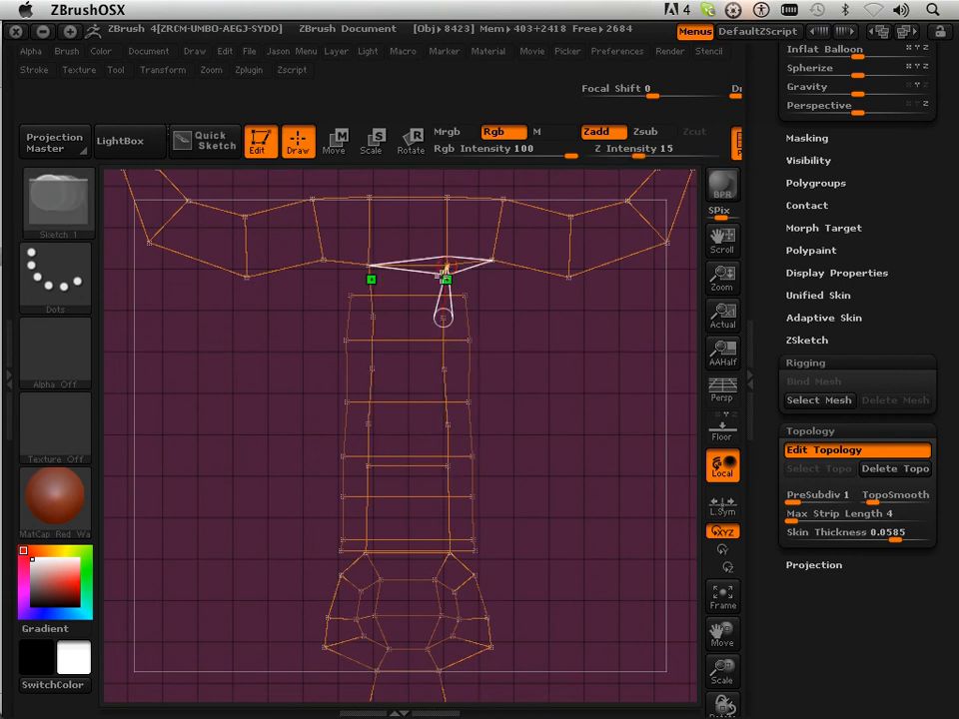
pyautogui.press('a')
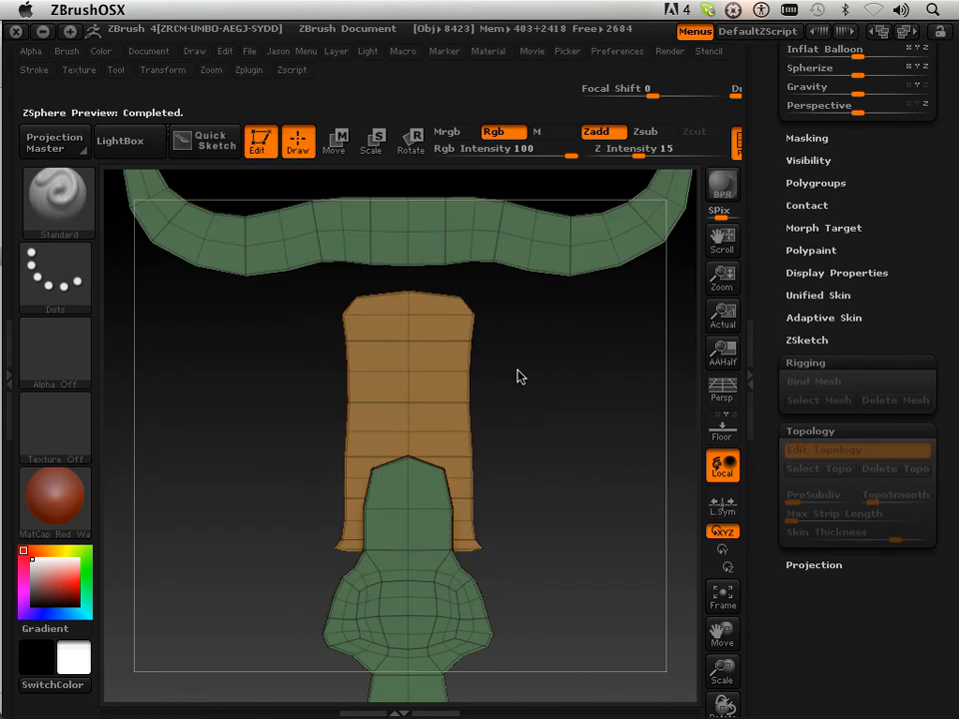
pyautogui.moveTo(520, 377); pyautogui.dragTo(562, 367)
pyautogui.press('a')
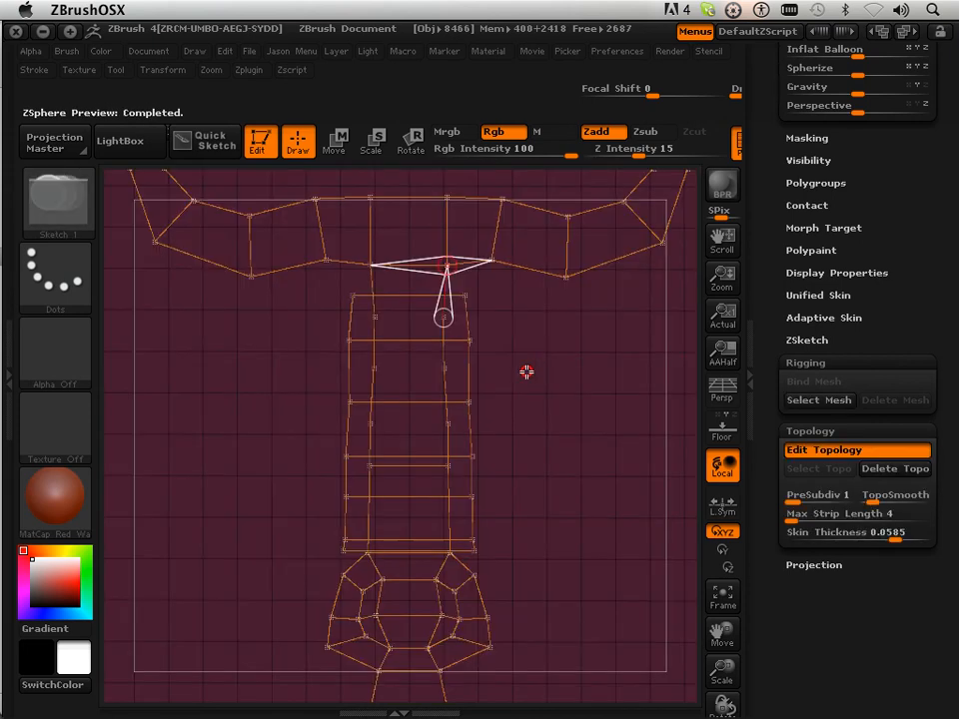
# - Bridge the two new inner stem chains with three horizontal edges below the arms and preview the resulting skin
pyautogui.keyDown('ctrl'); pyautogui.click(442, 320); pyautogui.keyUp('ctrl')
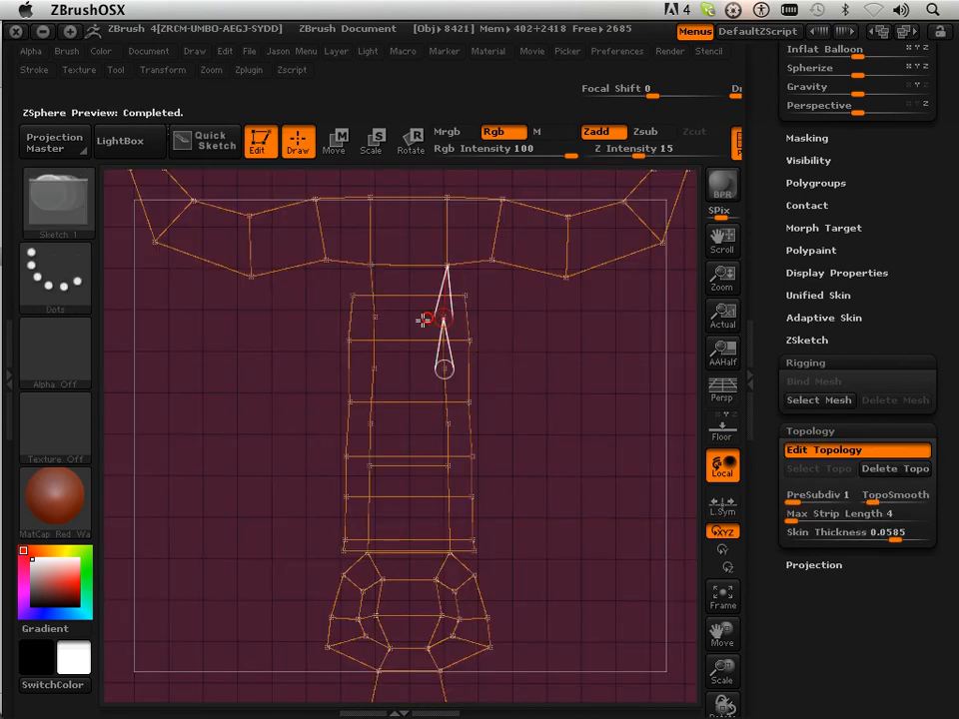
pyautogui.click(376, 319)
pyautogui.keyDown('ctrl'); pyautogui.click(442, 368); pyautogui.keyUp('ctrl')
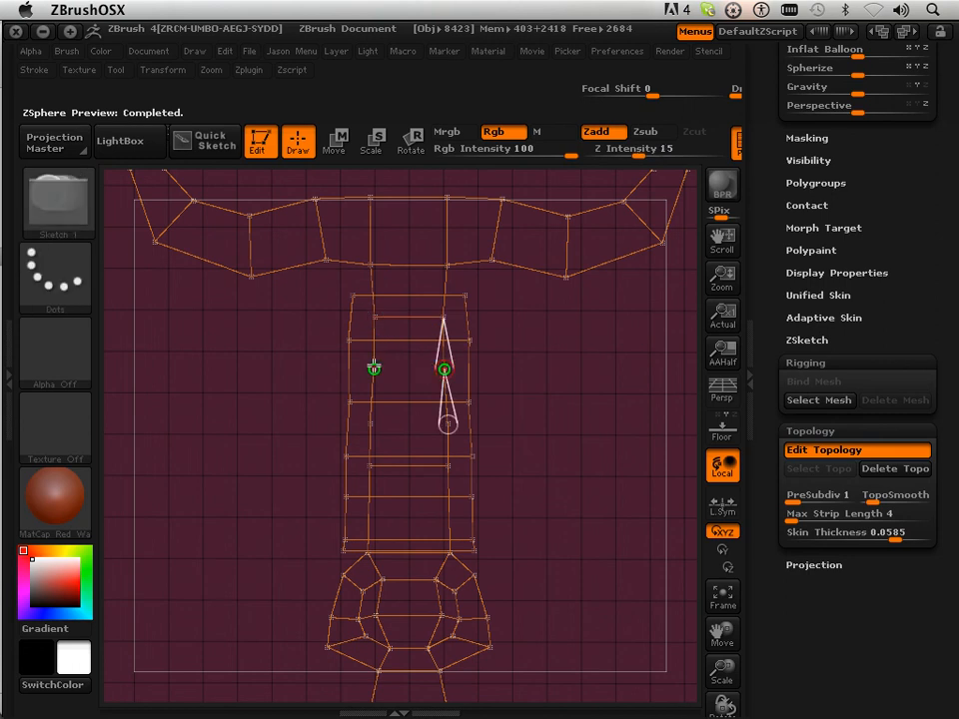
pyautogui.click(375, 369)
pyautogui.keyDown('ctrl'); pyautogui.click(447, 424); pyautogui.keyUp('ctrl')
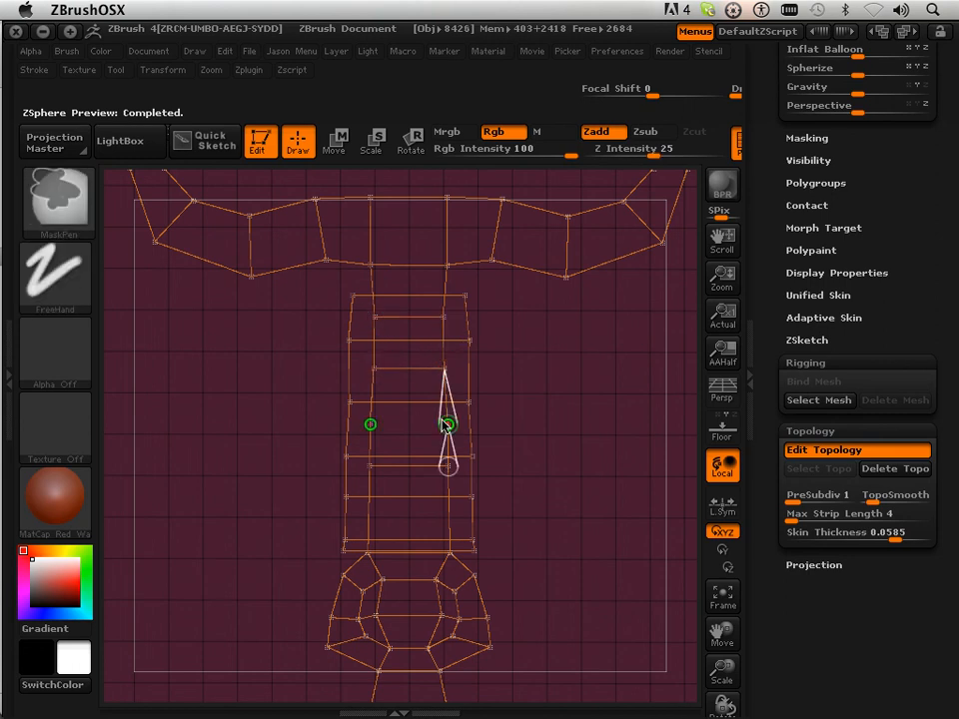
pyautogui.click(371, 424)
pyautogui.press('a')
pyautogui.moveTo(557, 400)
pyautogui.mouseDown()
pyautogui.moveTo(380, 411)
pyautogui.moveTo(484, 386)
pyautogui.moveTo(552, 388)
pyautogui.mouseUp()
pyautogui.press('a')
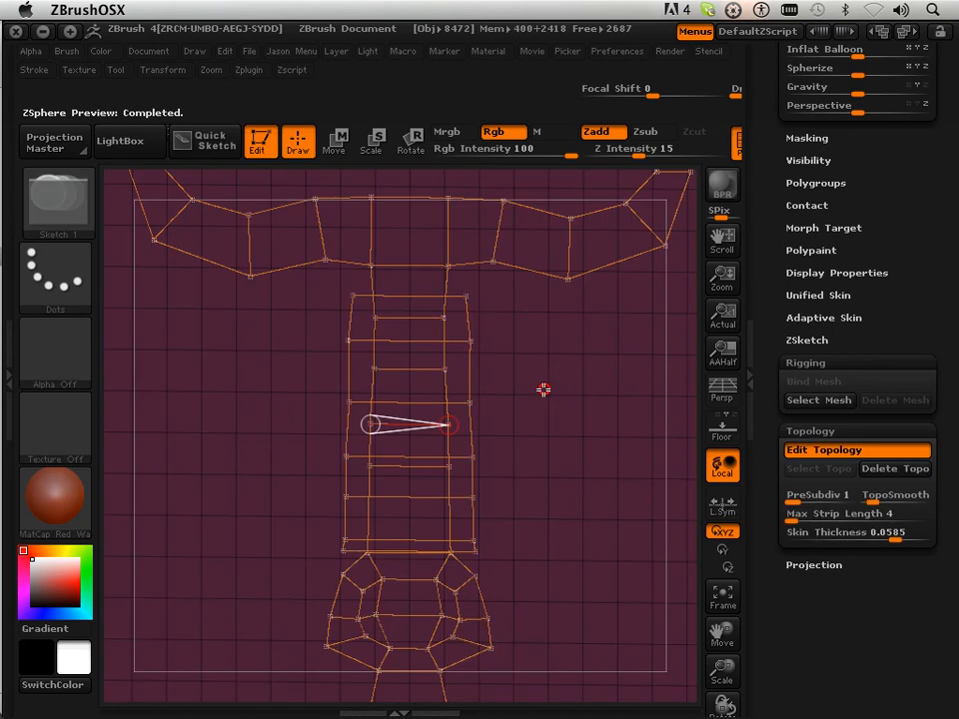
# - Add mirrored points just above and outside the sleeve's top corners, bridge them with a horizontal edge and preview the skin
pyautogui.keyDown('ctrl'); pyautogui.click(467, 298); pyautogui.keyUp('ctrl')
pyautogui.click(469, 285)
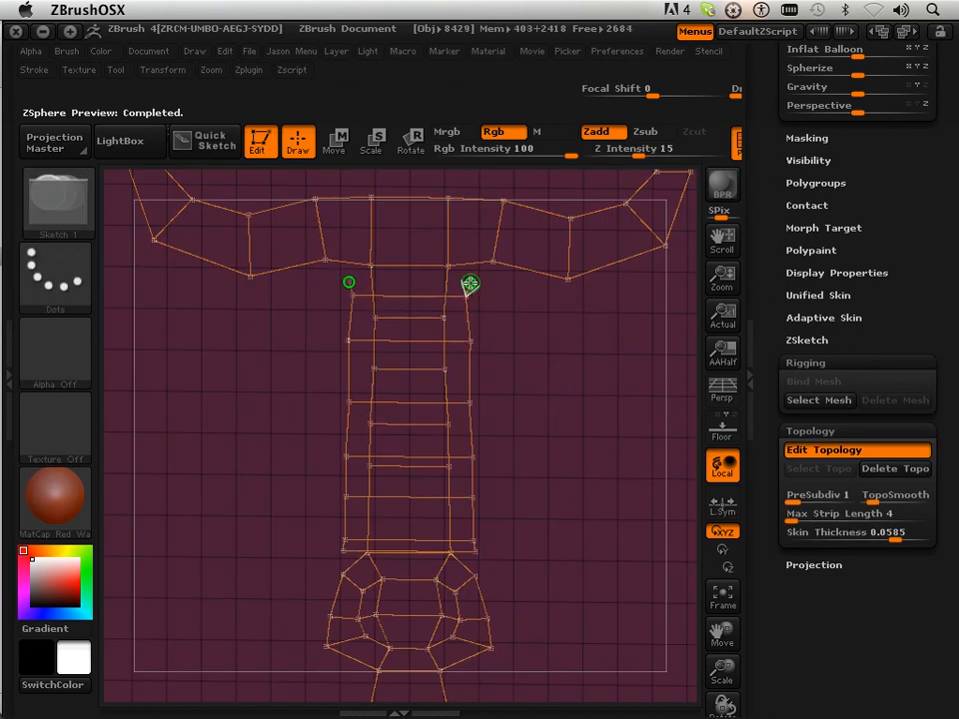
pyautogui.keyDown('ctrl'); pyautogui.click(469, 285); pyautogui.keyUp('ctrl')
pyautogui.click(409, 321)
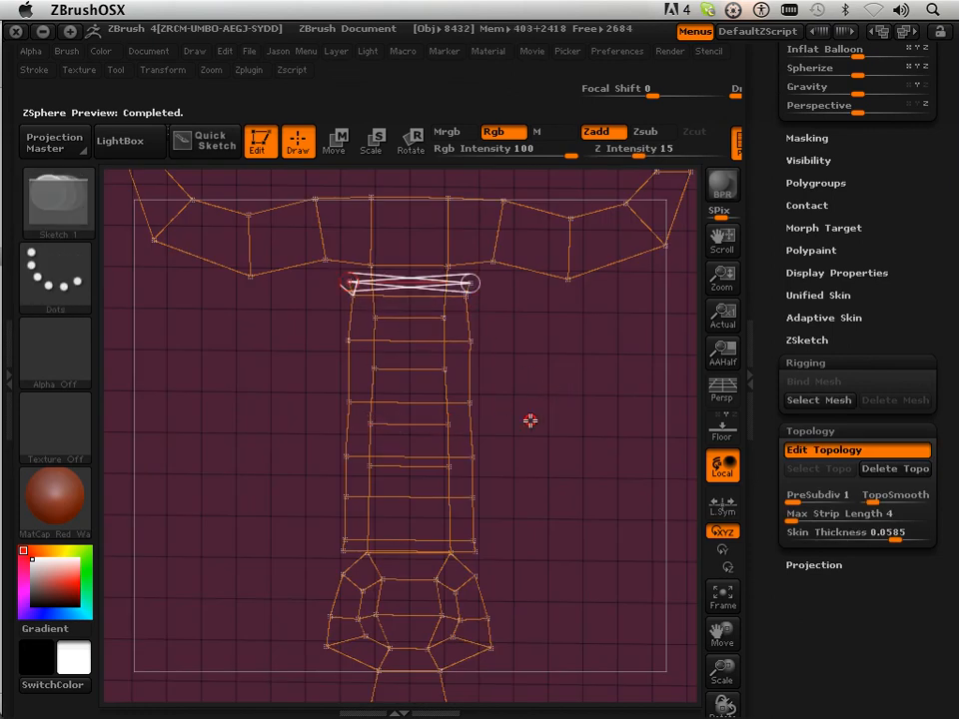
pyautogui.press('a')
pyautogui.moveTo(585, 443); pyautogui.dragTo(533, 404)
pyautogui.press('a')
pyautogui.press('a')
pyautogui.press('a')
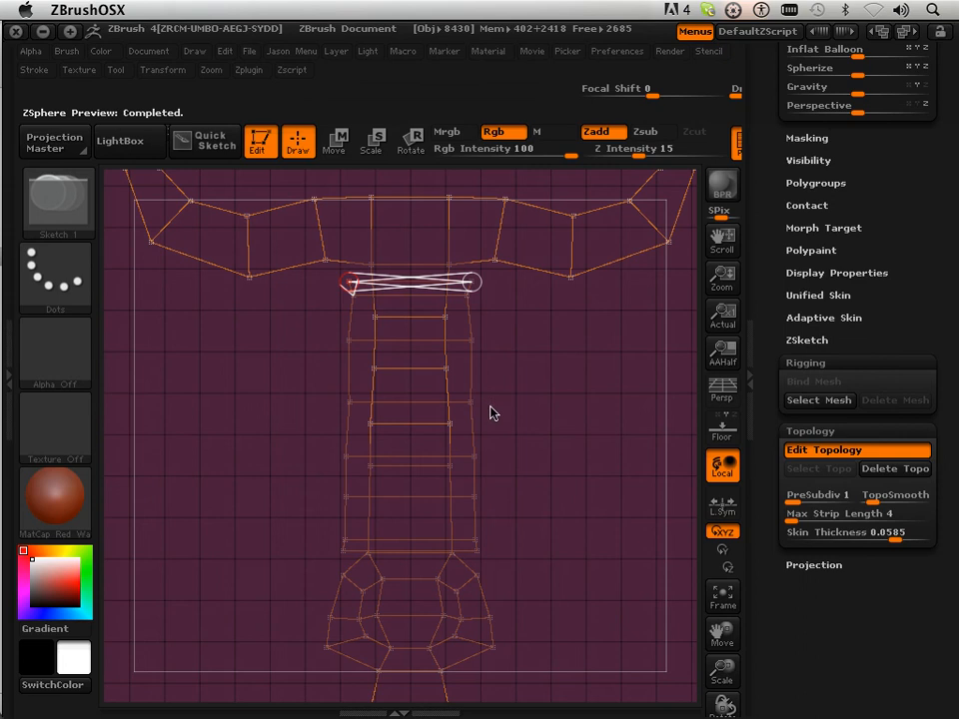
# - Extend the flared foot below the ringed base with short mirrored edges from its lower corners and bridge their ends horizontally
pyautogui.moveTo(721, 667); pyautogui.dragTo(717, 629)
pyautogui.click(721, 597)
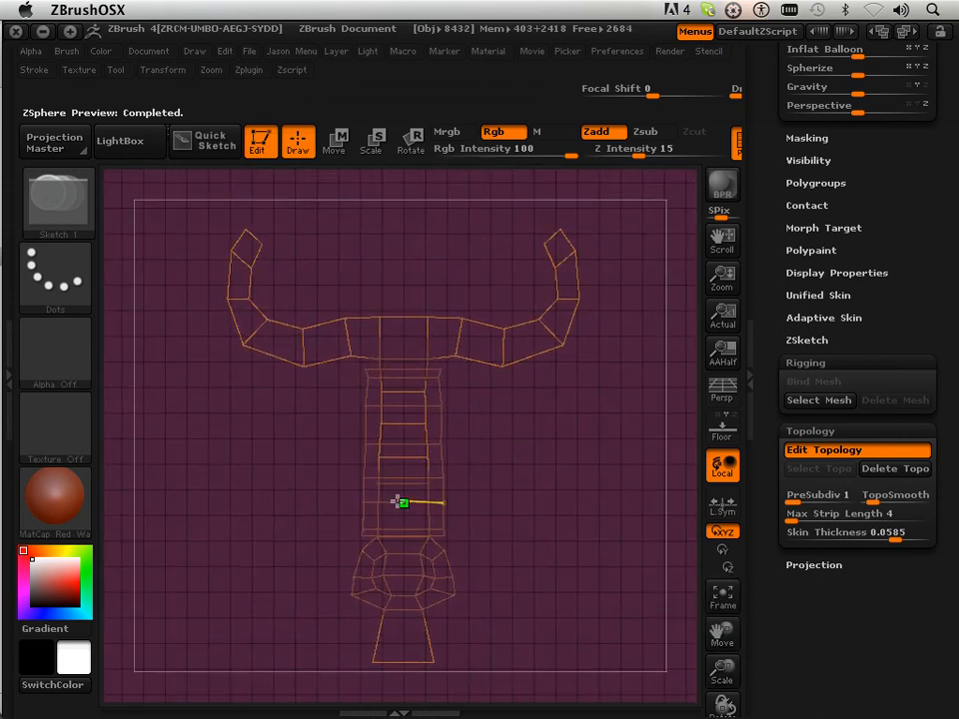
pyautogui.moveTo(725, 683); pyautogui.dragTo(727, 717)
pyautogui.moveTo(721, 635); pyautogui.dragTo(706, 439)
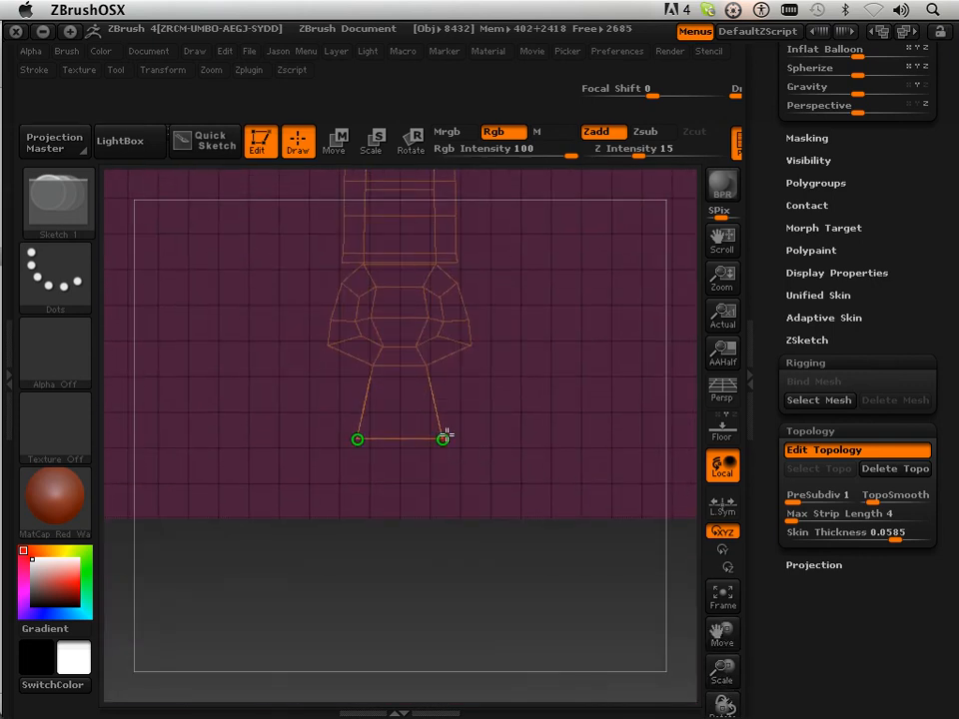
pyautogui.press('ctrl')
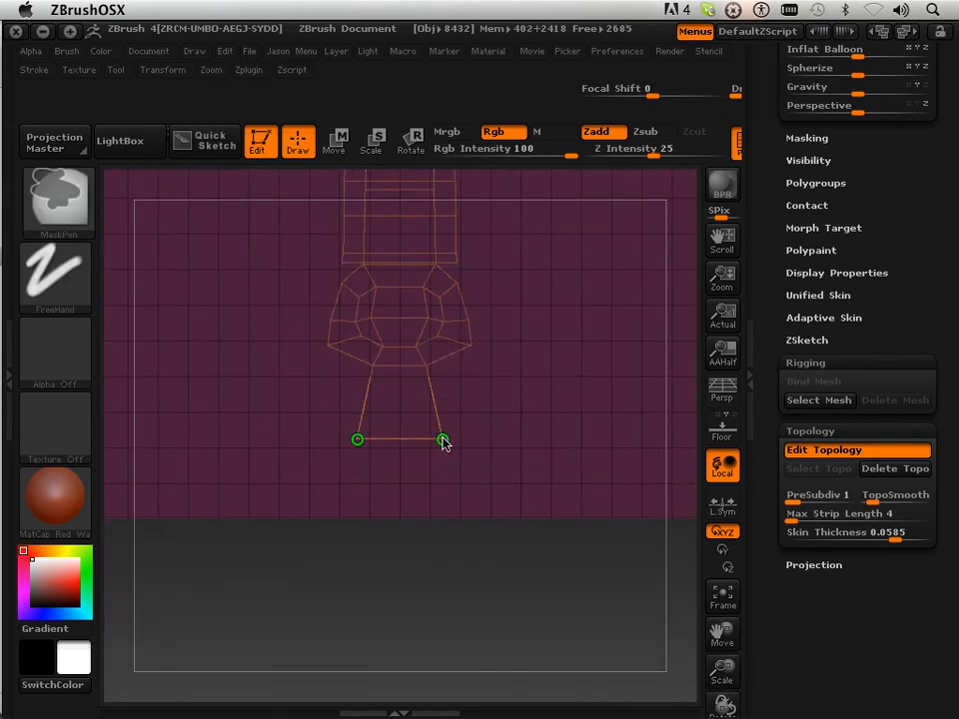
pyautogui.keyDown('ctrl'); pyautogui.click(443, 440); pyautogui.keyUp('ctrl')
pyautogui.keyDown('ctrl'); pyautogui.click(442, 440); pyautogui.keyUp('ctrl')
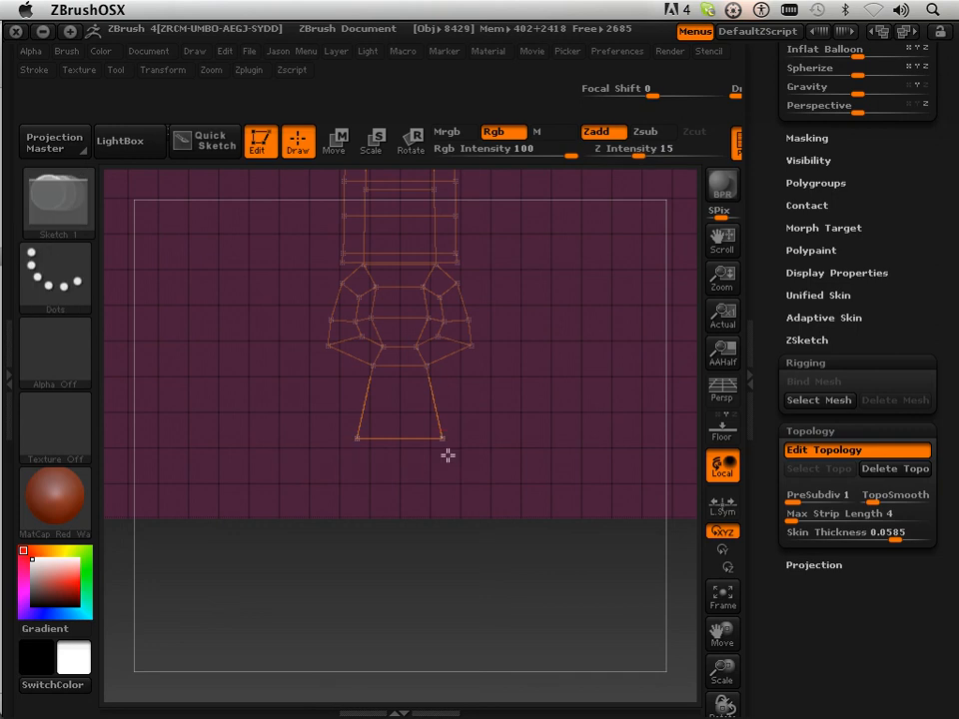
pyautogui.click(442, 439)
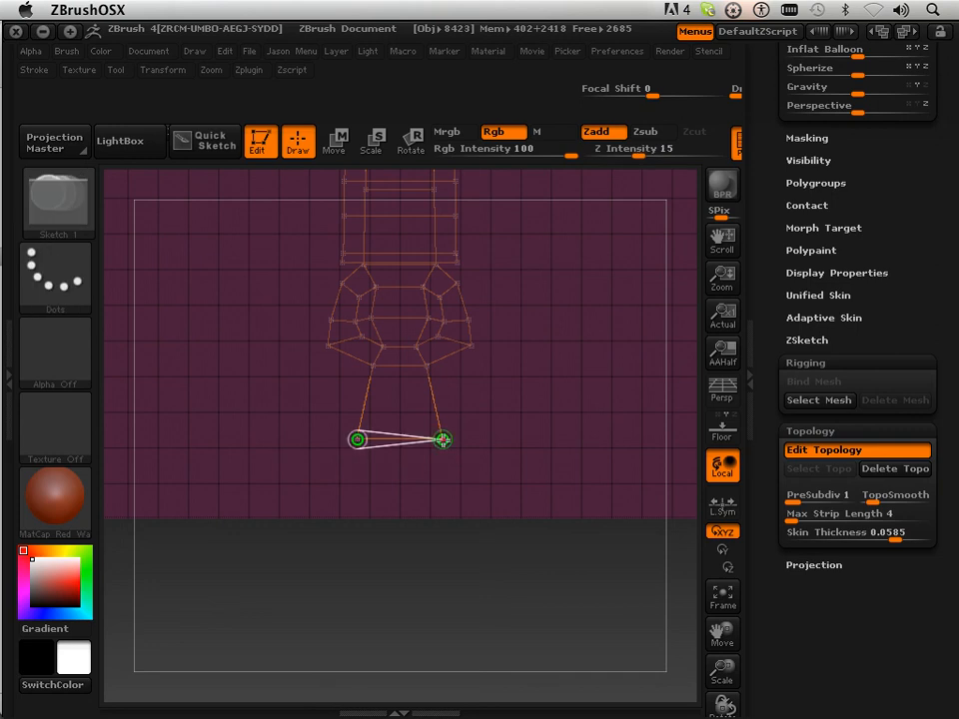
pyautogui.keyDown('ctrl'); pyautogui.click(445, 443); pyautogui.keyUp('ctrl')
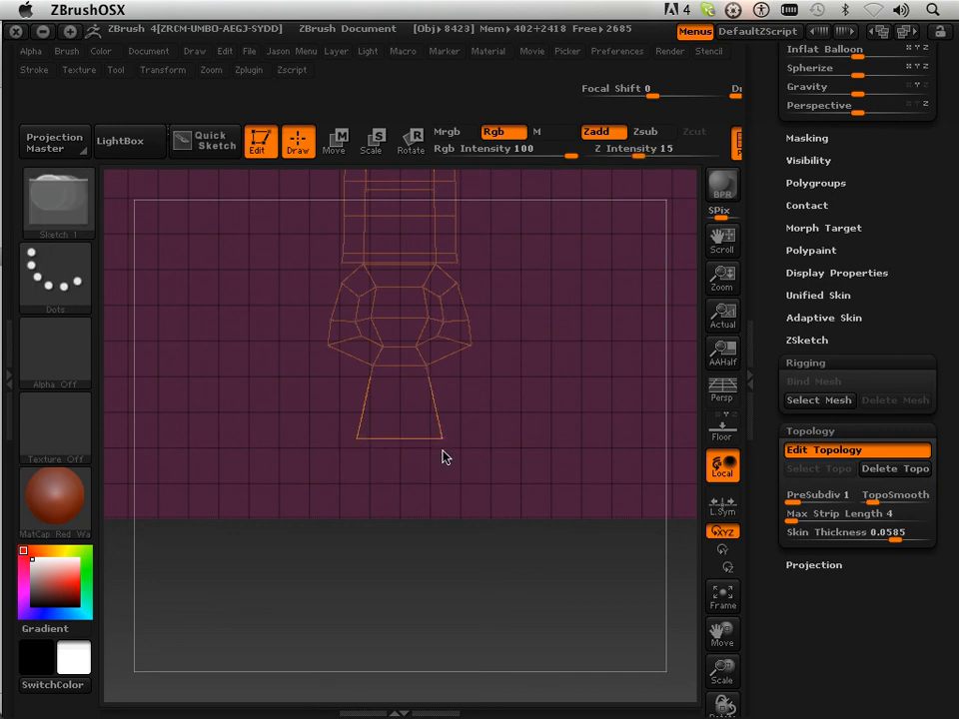
pyautogui.moveTo(462, 548); pyautogui.dragTo(450, 541)
pyautogui.keyDown('ctrl'); pyautogui.click(441, 442); pyautogui.keyUp('ctrl')
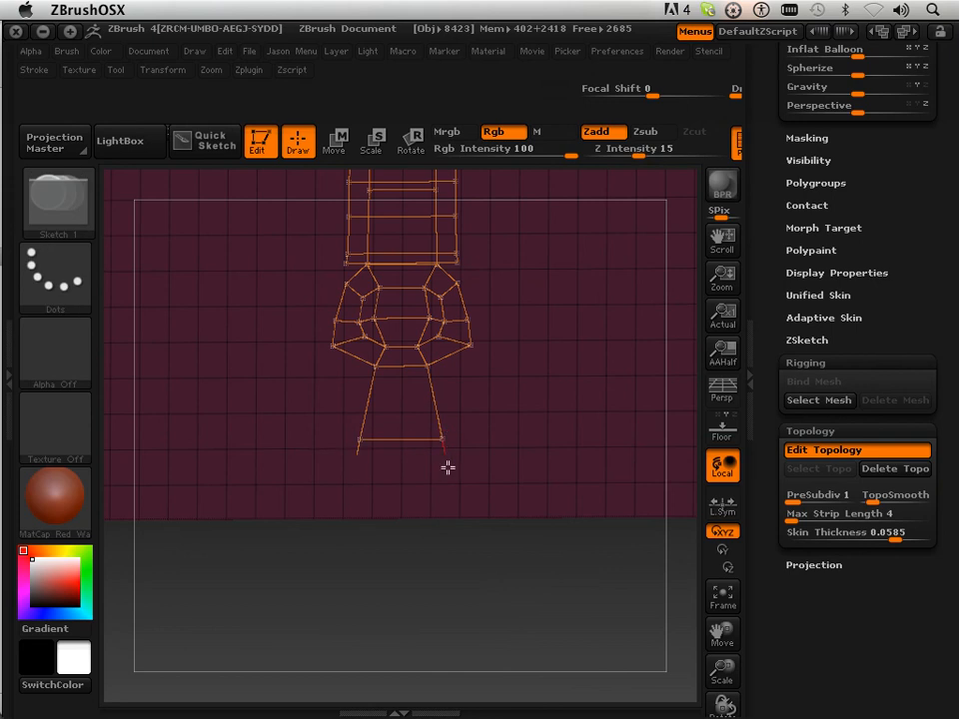
pyautogui.click(448, 466)
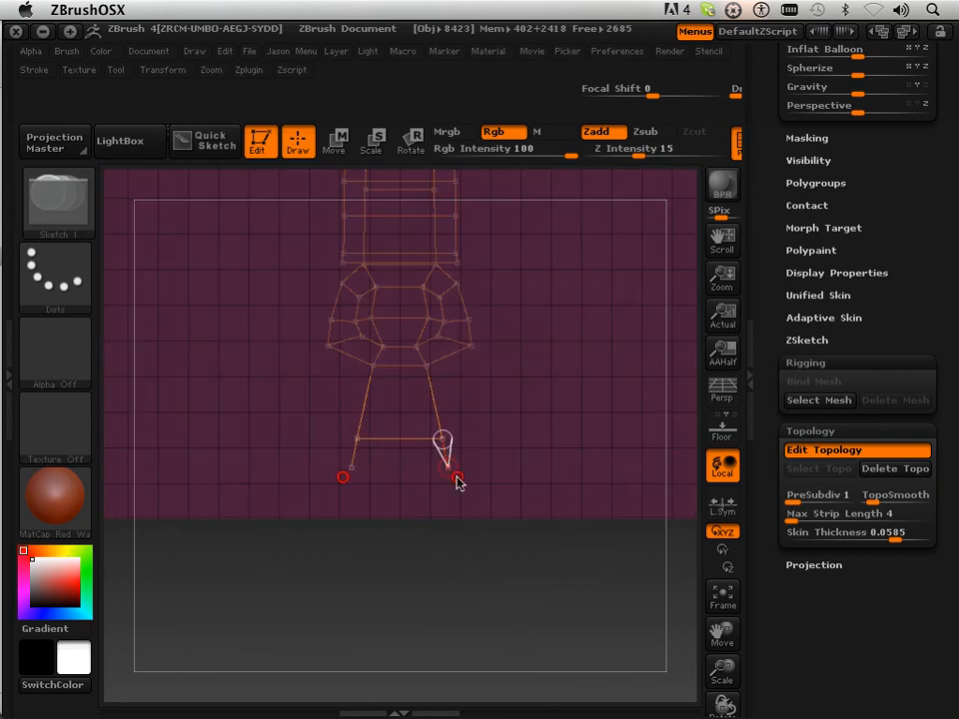
pyautogui.keyDown('ctrl'); pyautogui.click(450, 467); pyautogui.keyUp('ctrl')
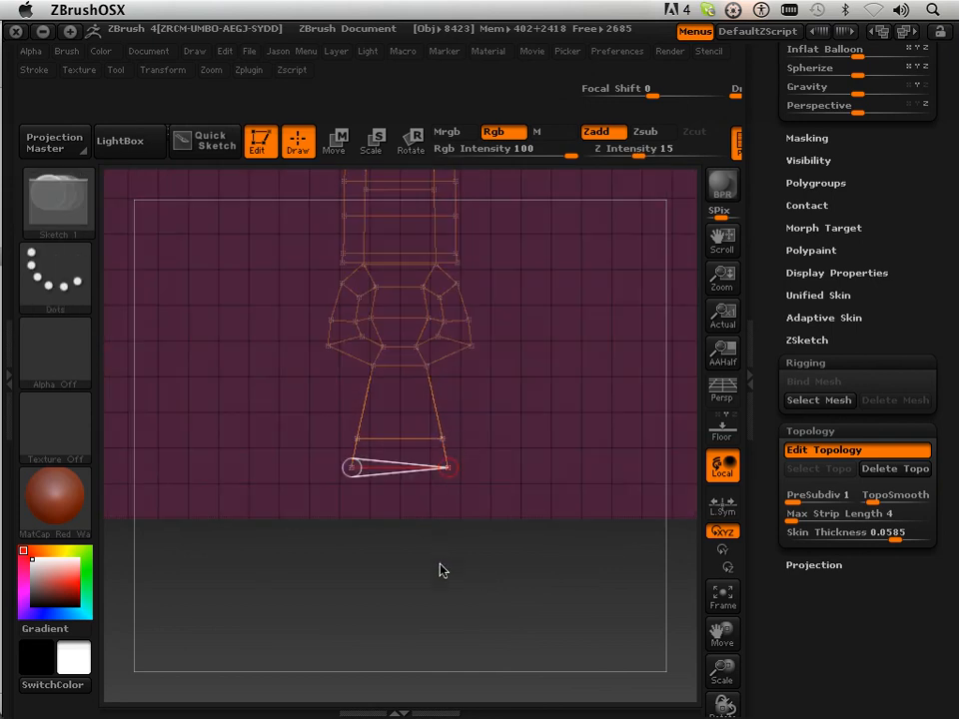
# - Preview the skin of the extended foot and return to the topology with the whole model in view
pyautogui.press('a')
pyautogui.moveTo(539, 595)
pyautogui.mouseDown()
pyautogui.moveTo(496, 588)
pyautogui.moveTo(526, 591)
pyautogui.mouseUp()
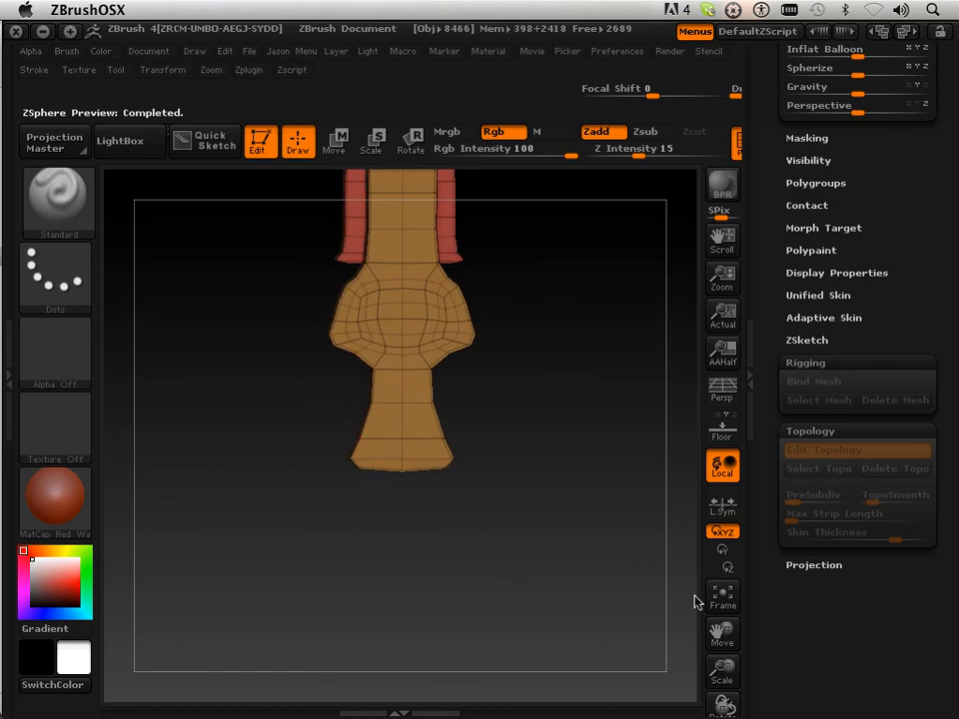
pyautogui.moveTo(715, 664); pyautogui.dragTo(692, 505)
pyautogui.press('a')
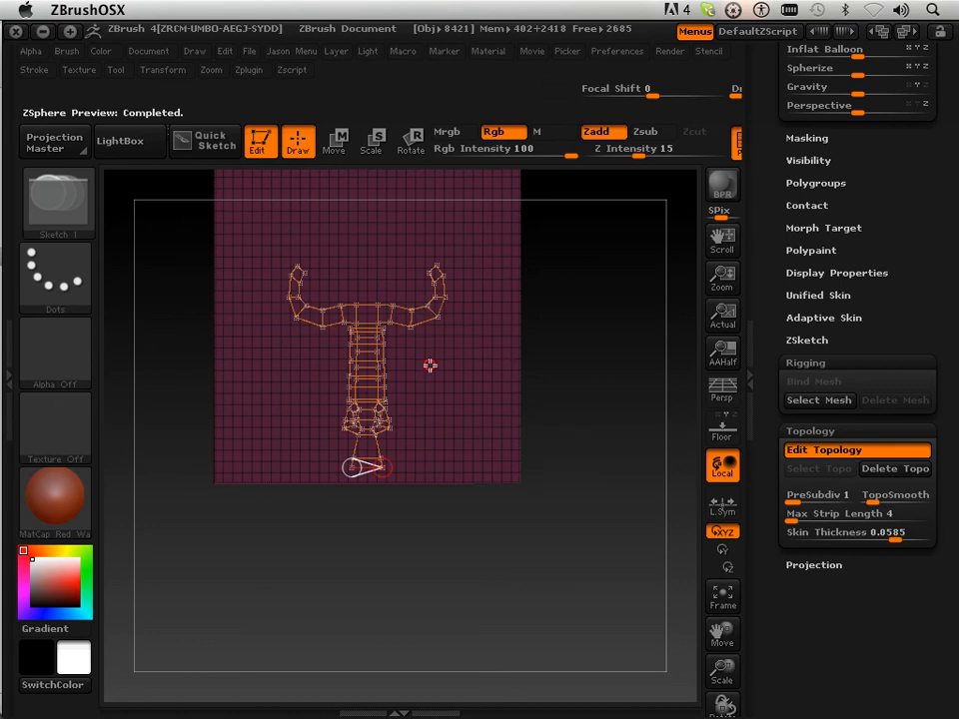
pyautogui.press('ctrl')
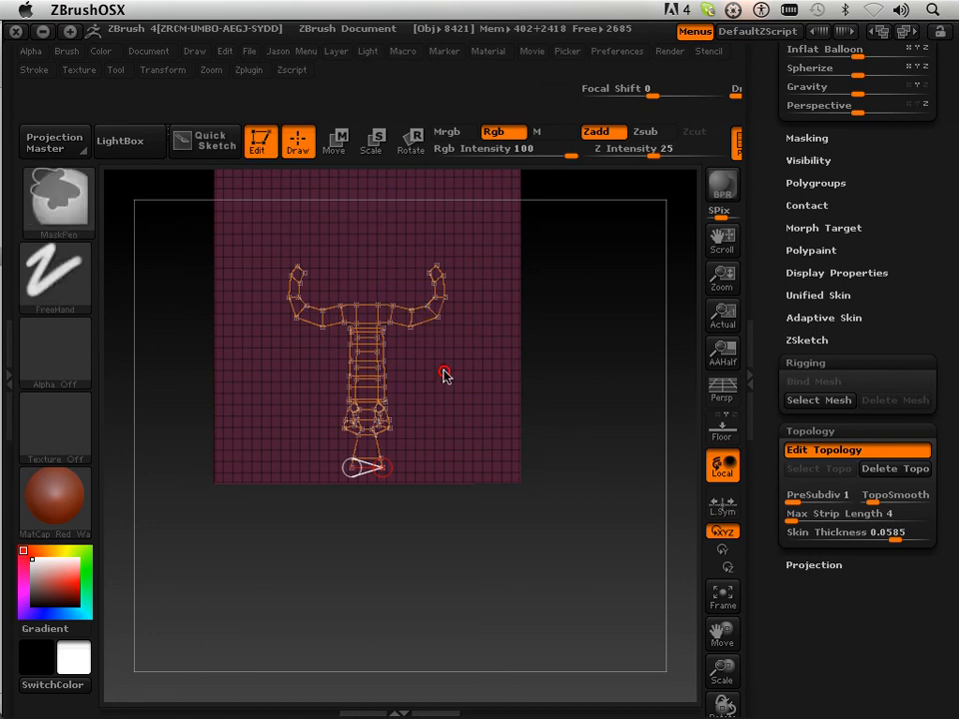